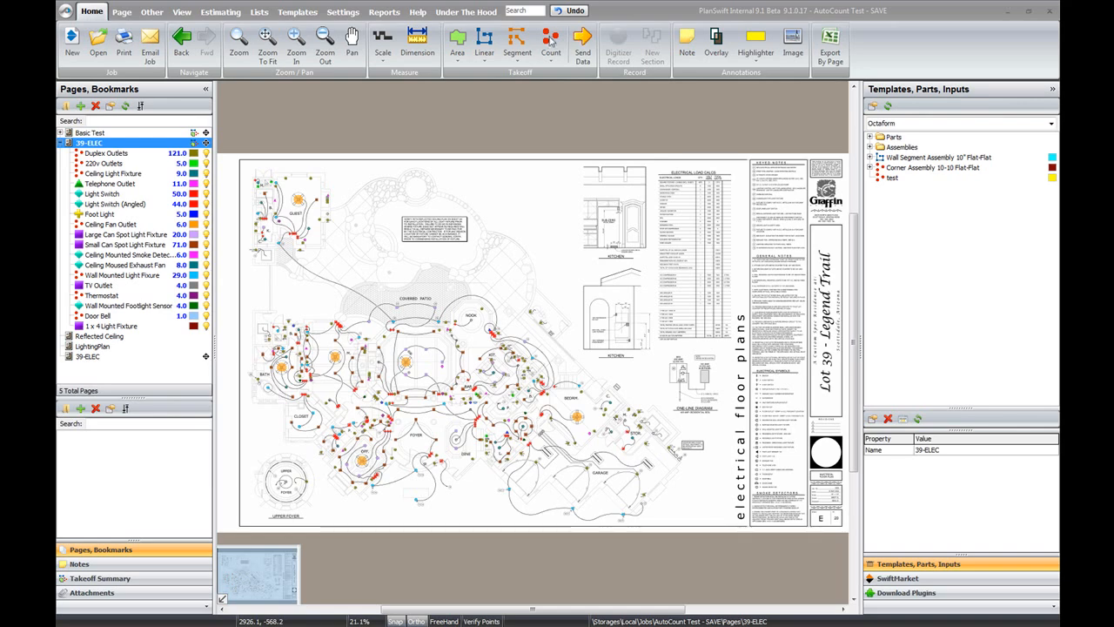
Enable the Show AutoCount Wizard option in the interface settings and return to the electrical plan
left_click(344, 13)
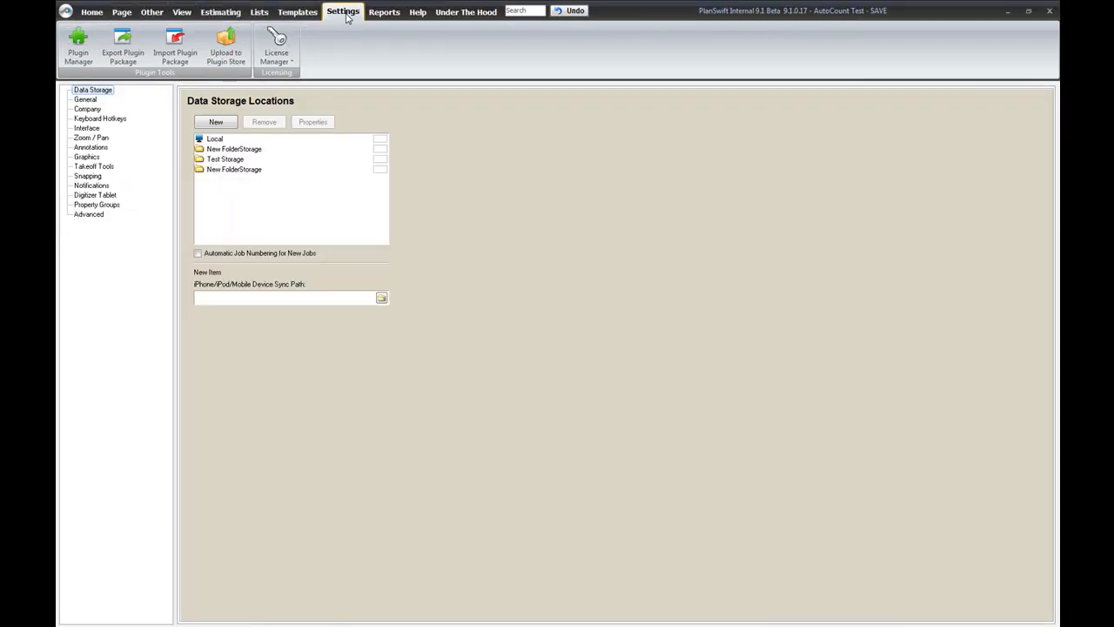
left_click(88, 129)
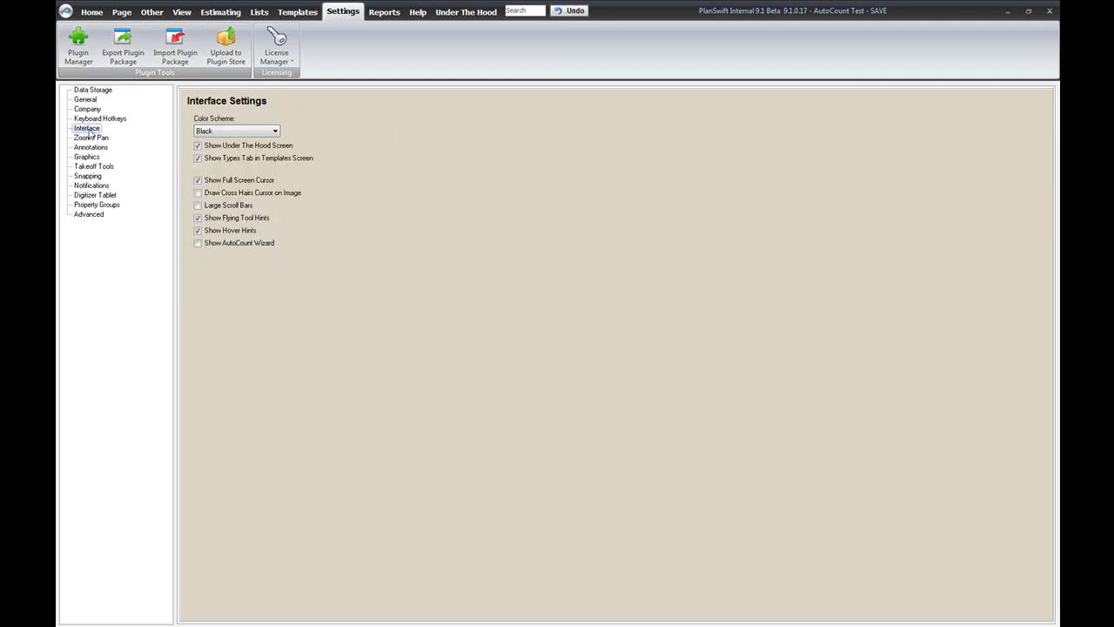
left_click(197, 244)
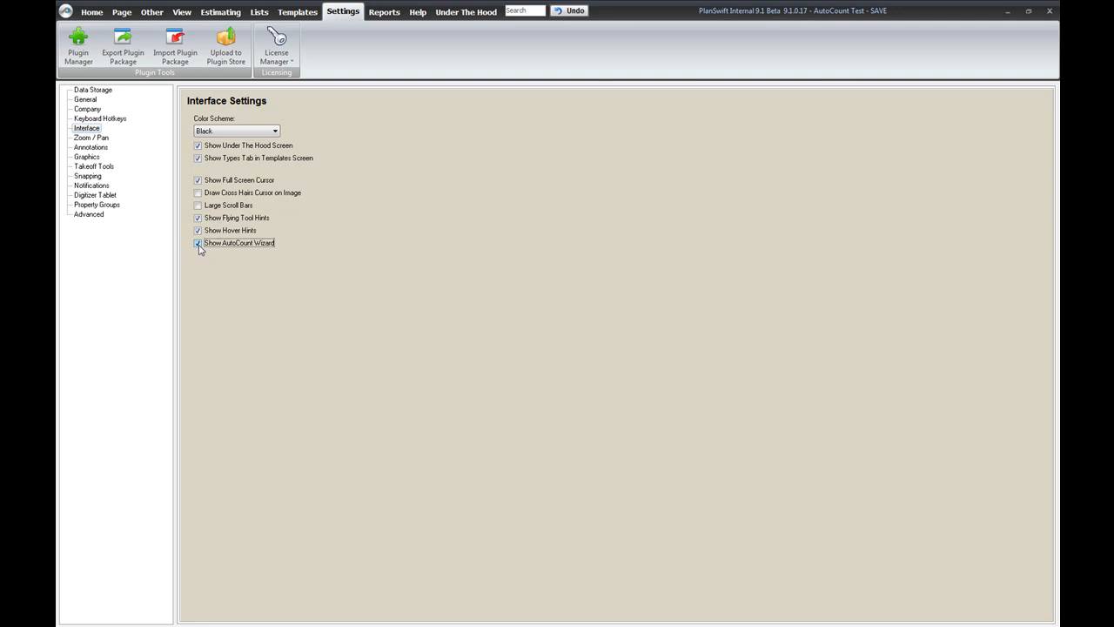
left_click(93, 13)
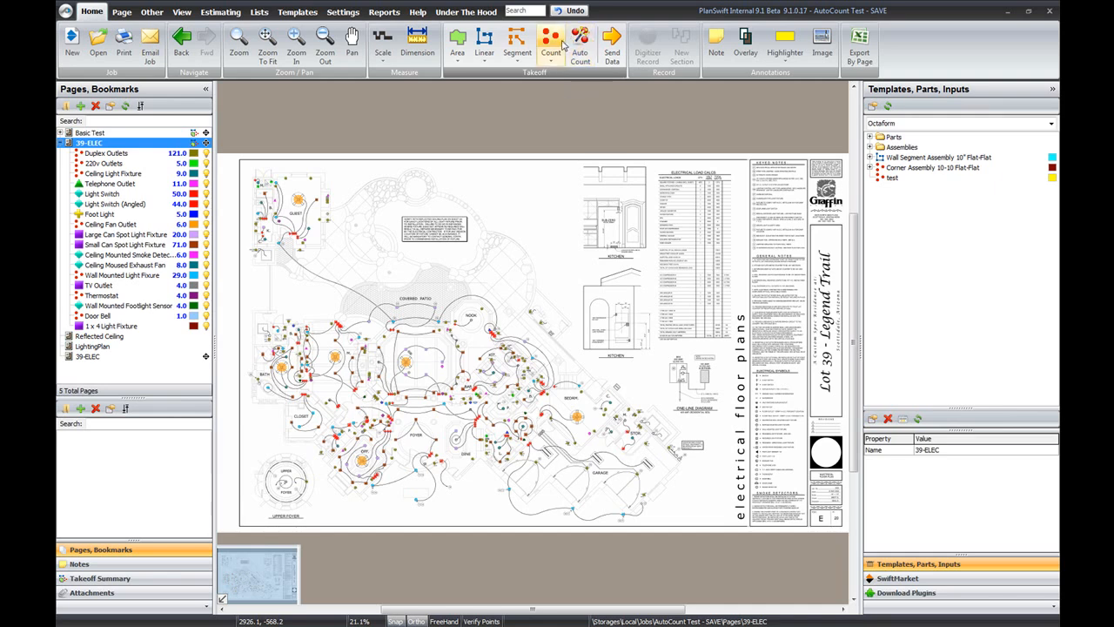
Start Auto Count on the 39-ELEC page and review the colour, symbol and scaling options for a new count
left_click(552, 39)
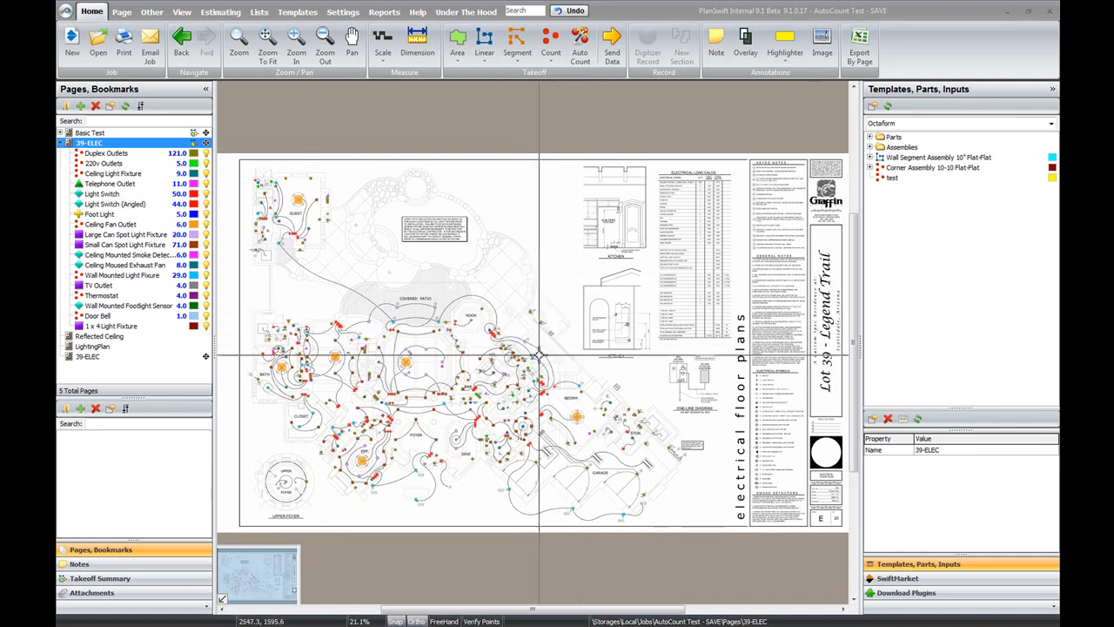
left_click(586, 42)
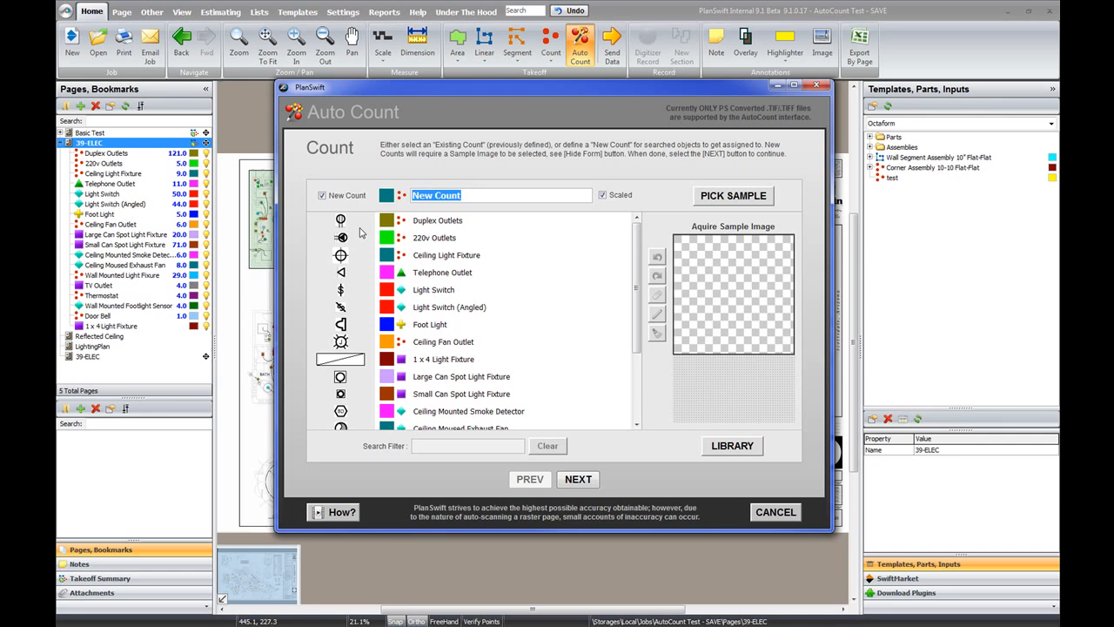
left_click(386, 197)
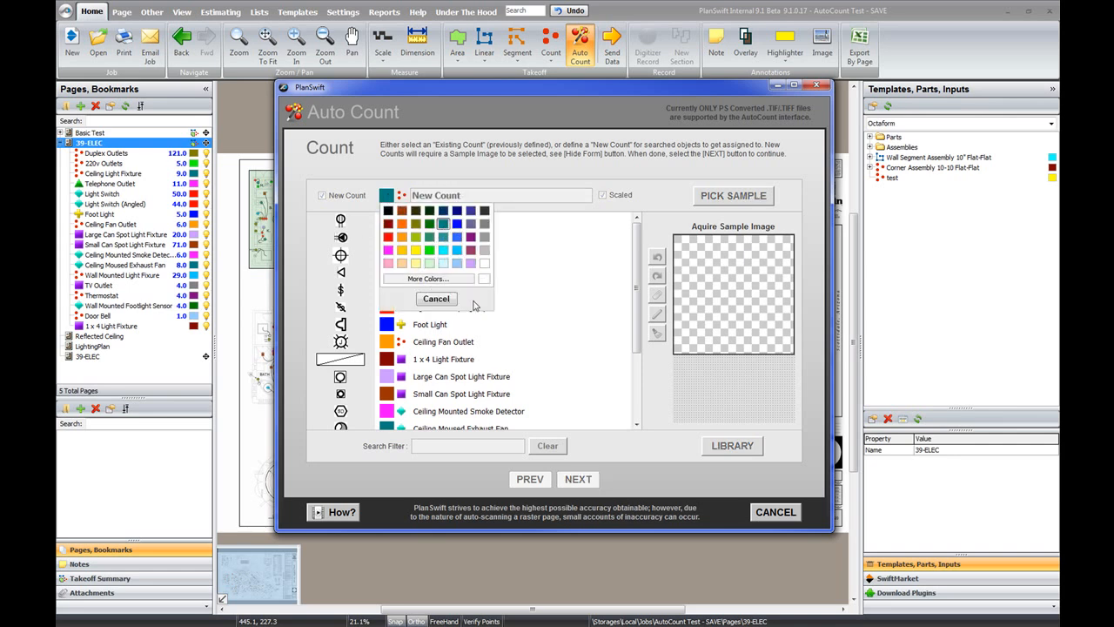
left_click(436, 299)
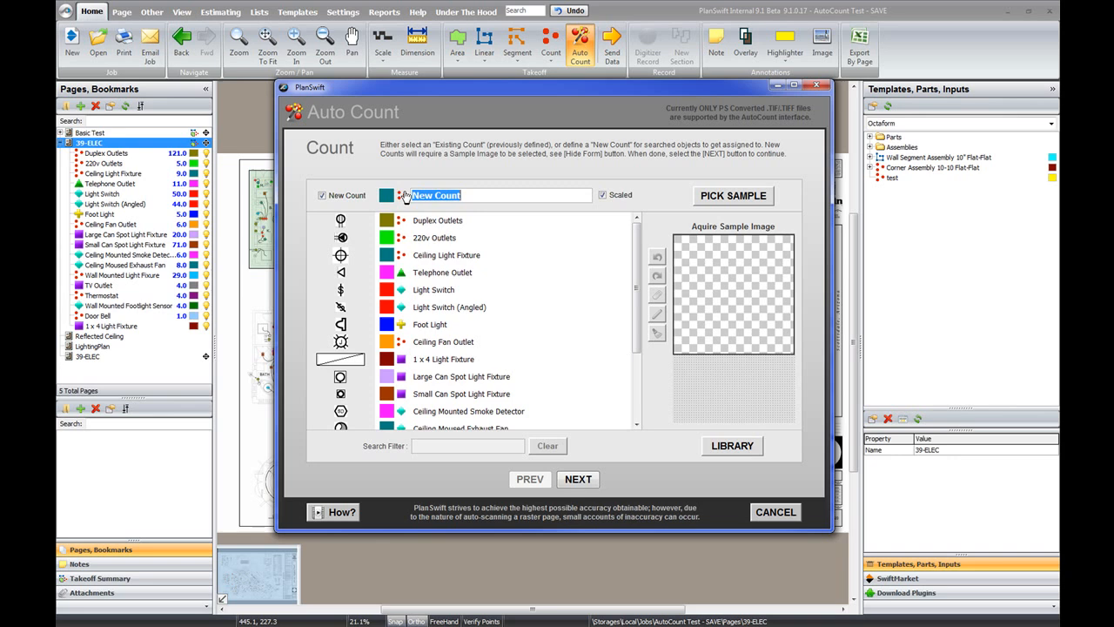
left_click(402, 198)
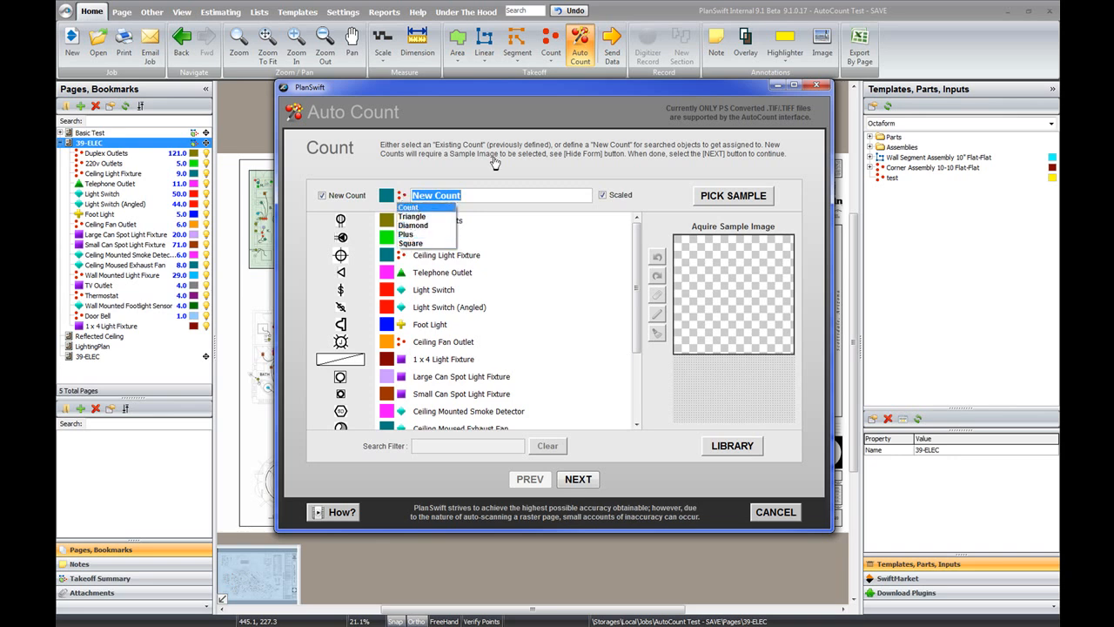
left_click(486, 194)
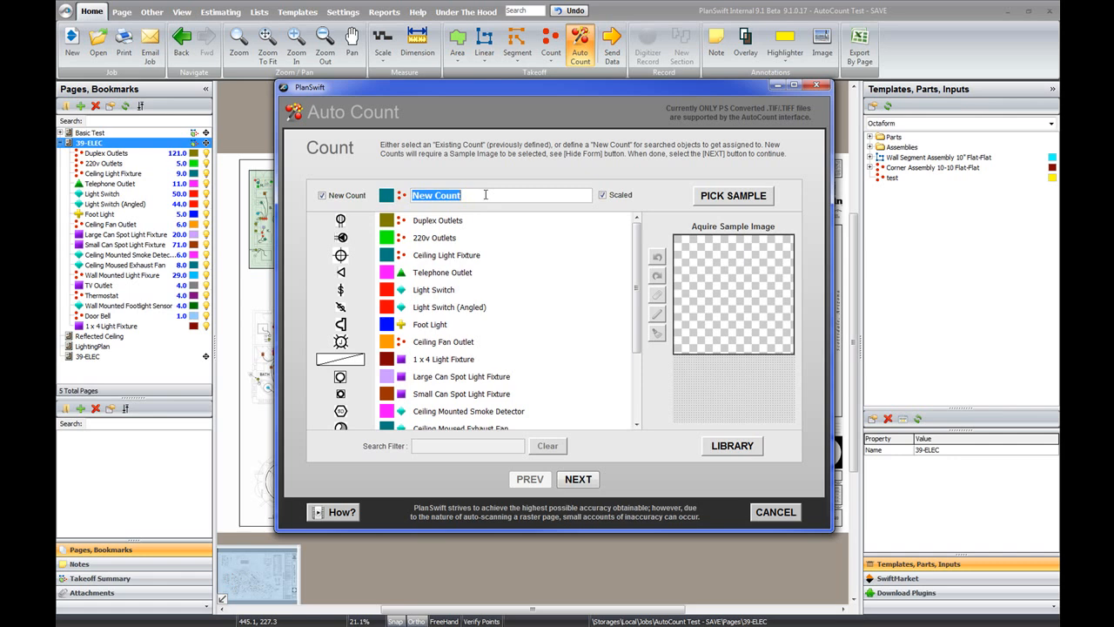
left_click(602, 195)
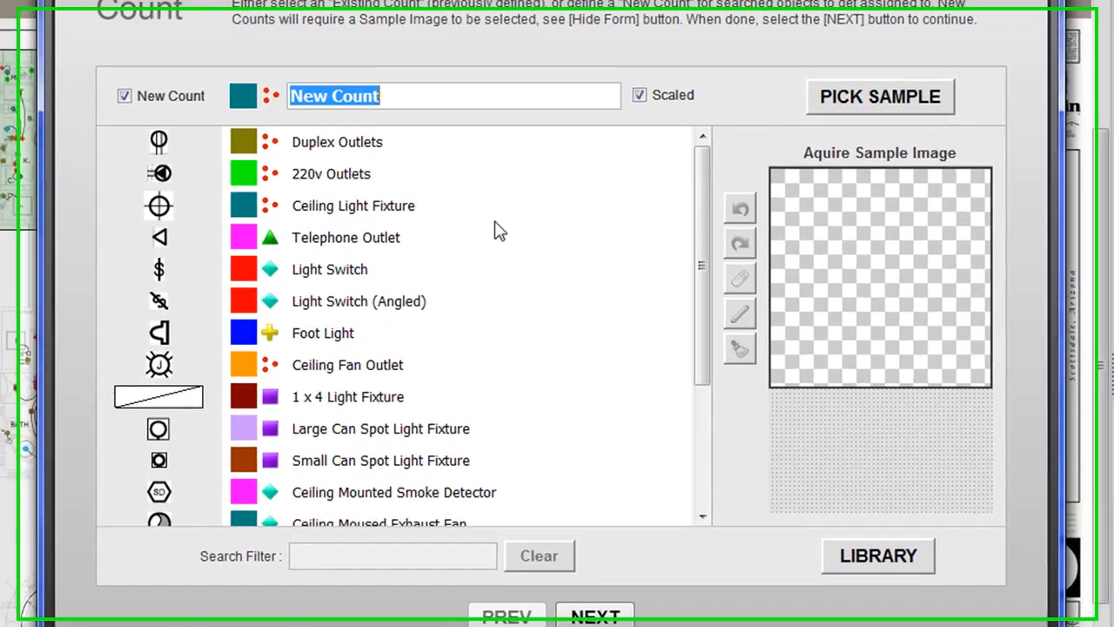
Select the Ceiling Light Fixture count, show the existing counts as a symbol grid, and switch them back to the named list
right_click(525, 260)
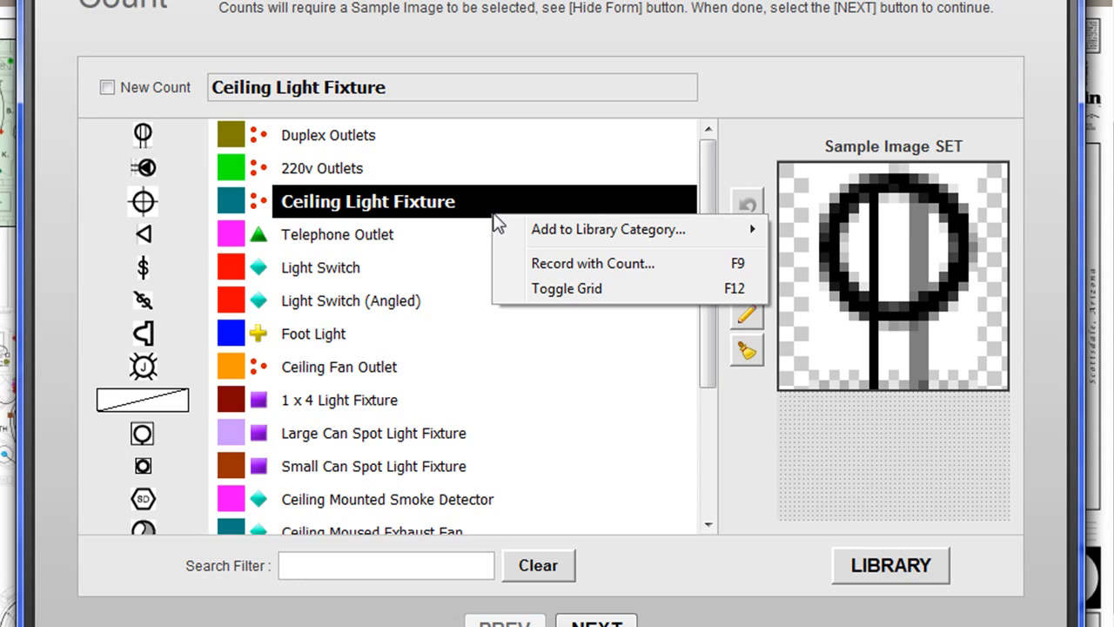
mouse_move(605, 238)
left_click(564, 290)
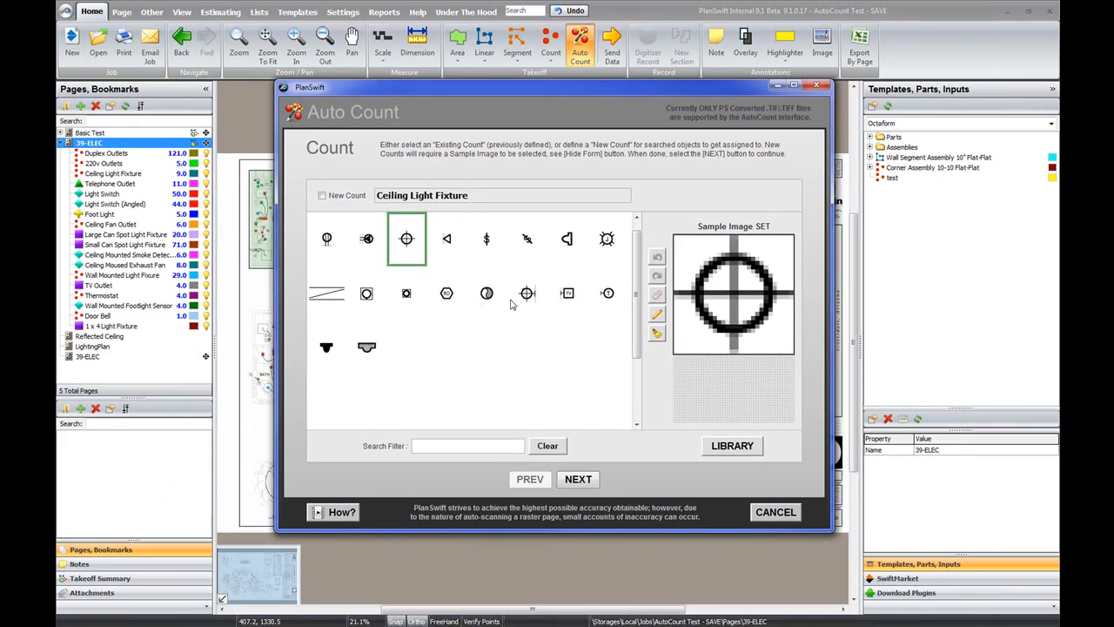
right_click(464, 283)
left_click(527, 319)
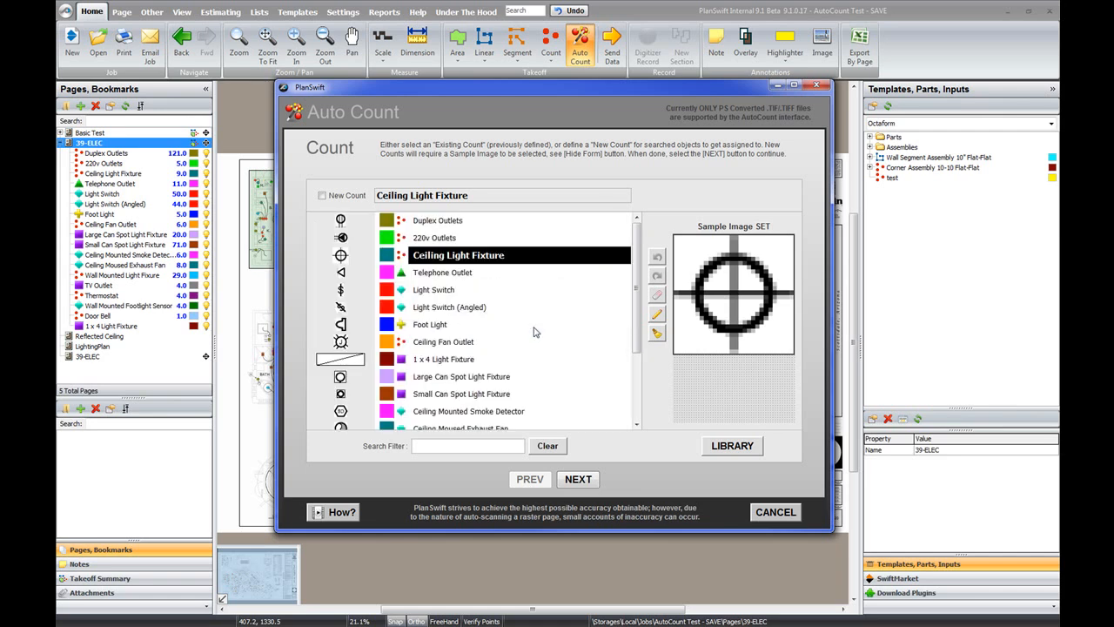
Open the count library, look over its categories, and add a new category named Doors
left_click(738, 452)
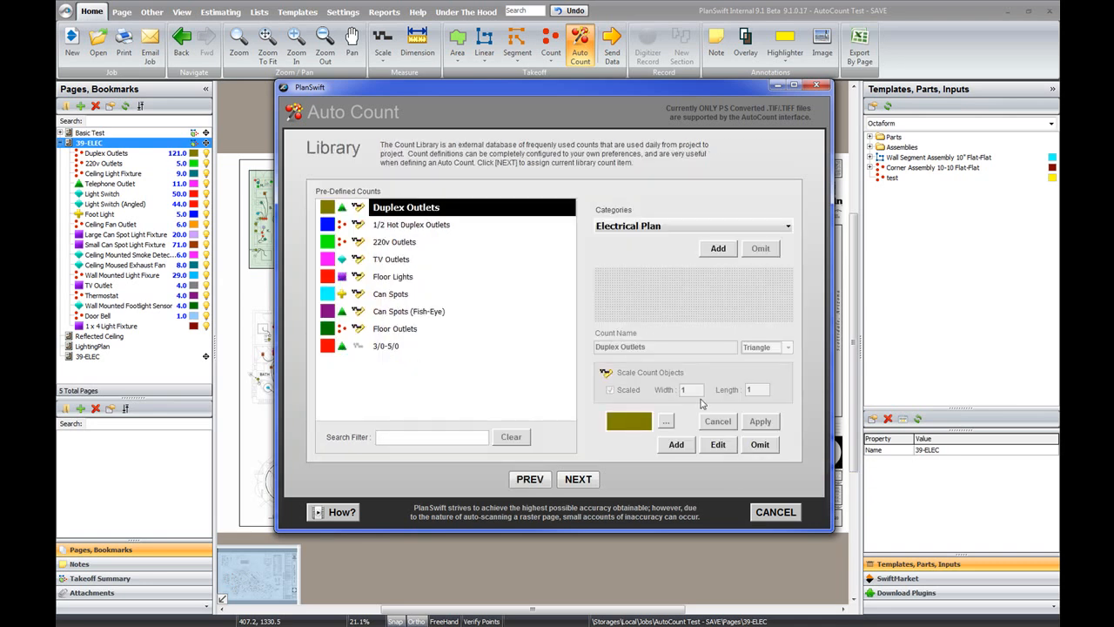
left_click(664, 228)
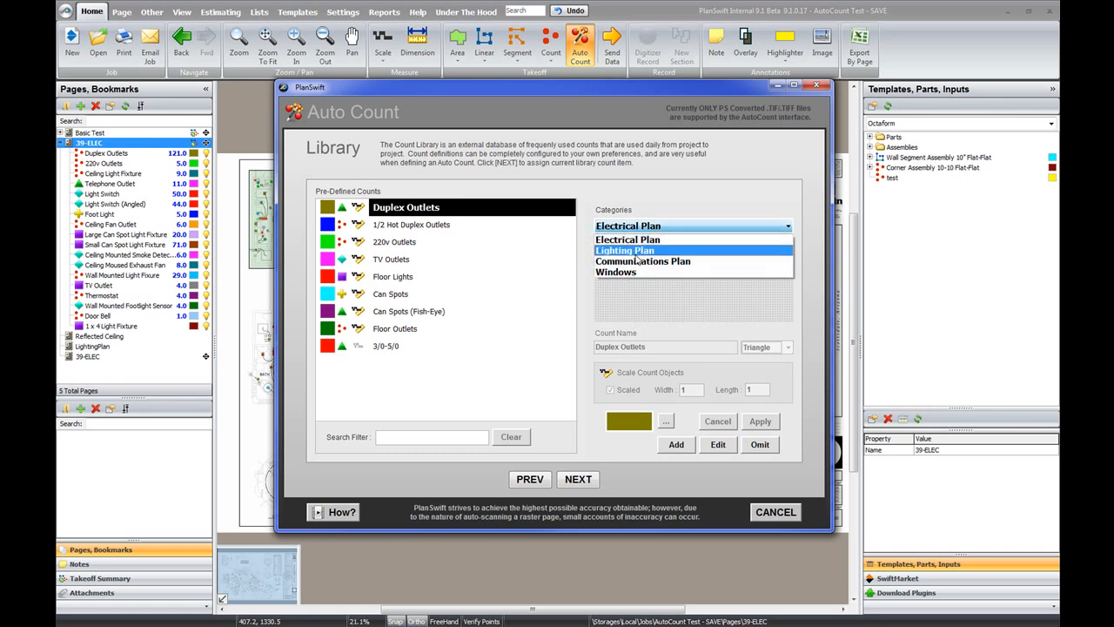
left_click(639, 303)
left_click(715, 255)
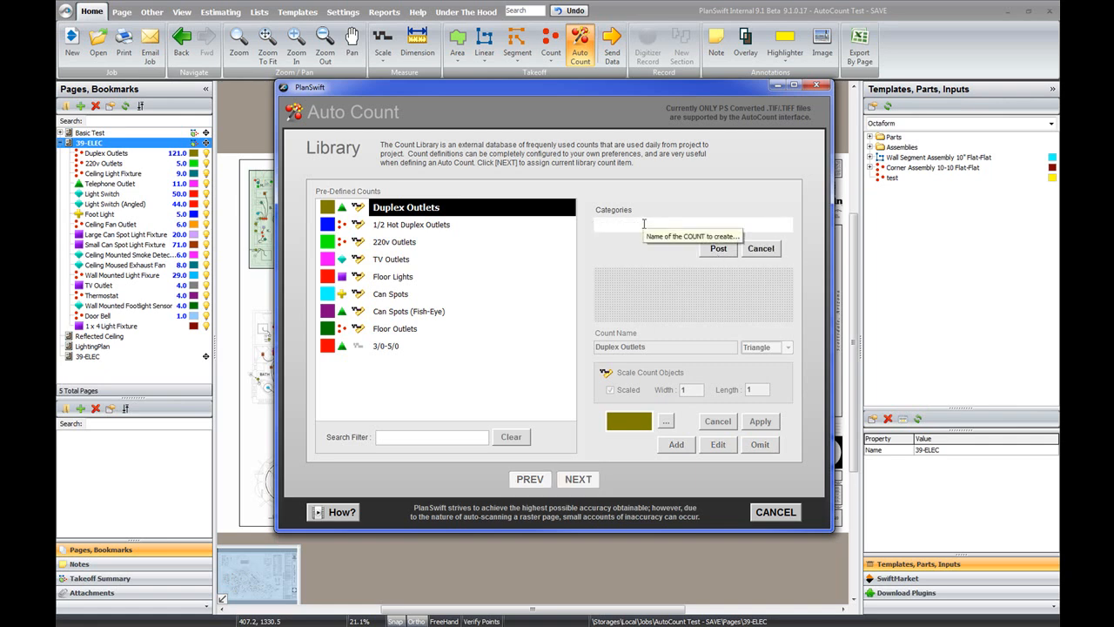
type("Doors")
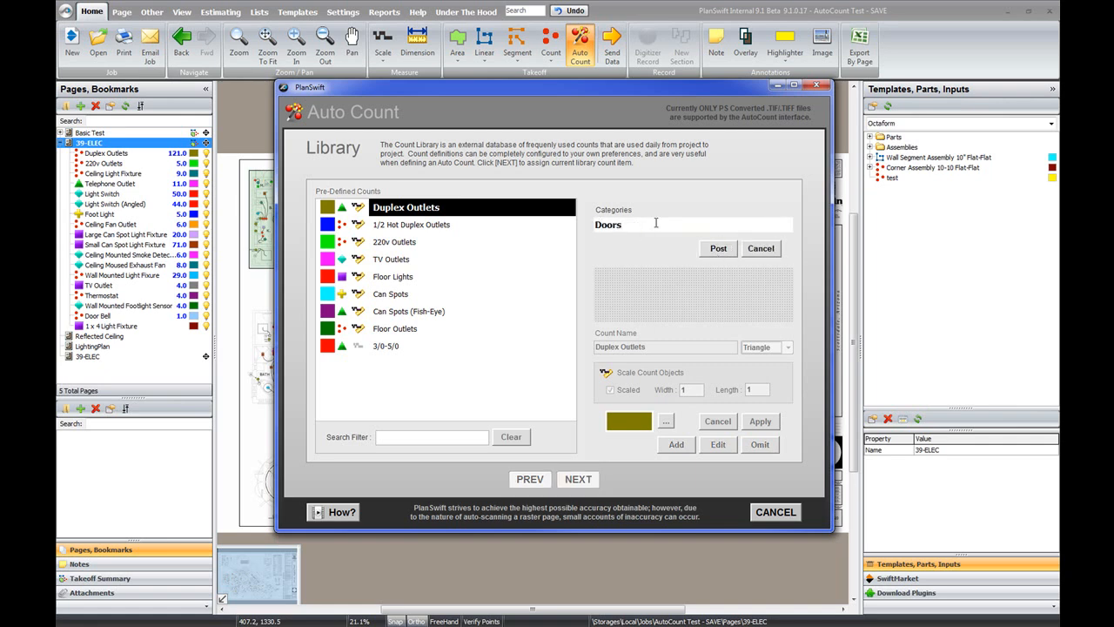
left_click(718, 248)
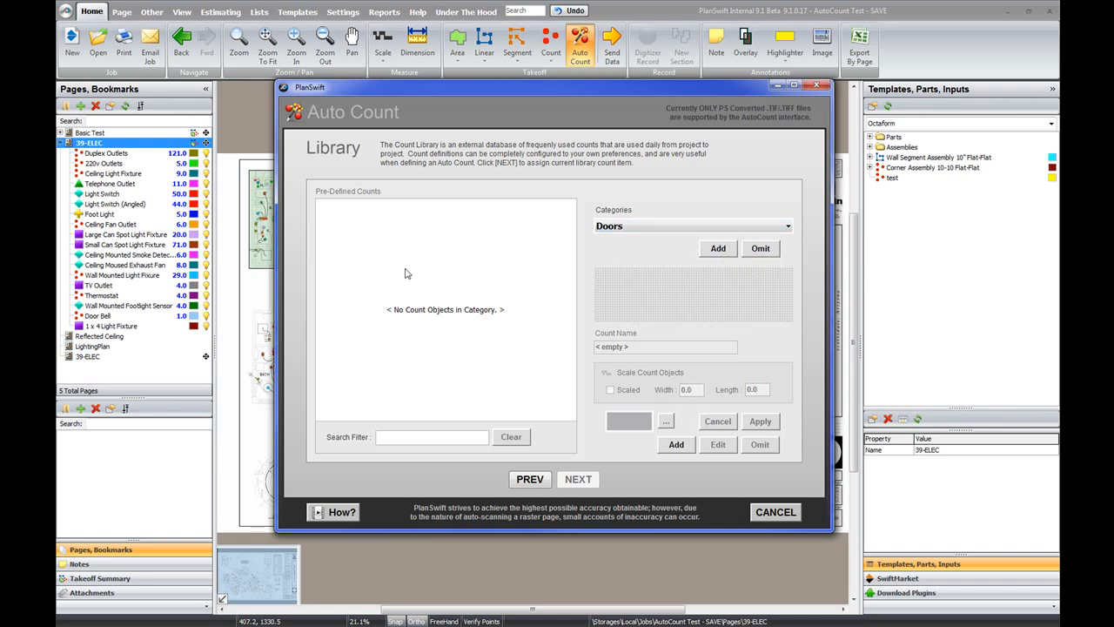
Add a pre-defined count named 3-0 Door with a bright green colour to the Doors category
left_click(677, 446)
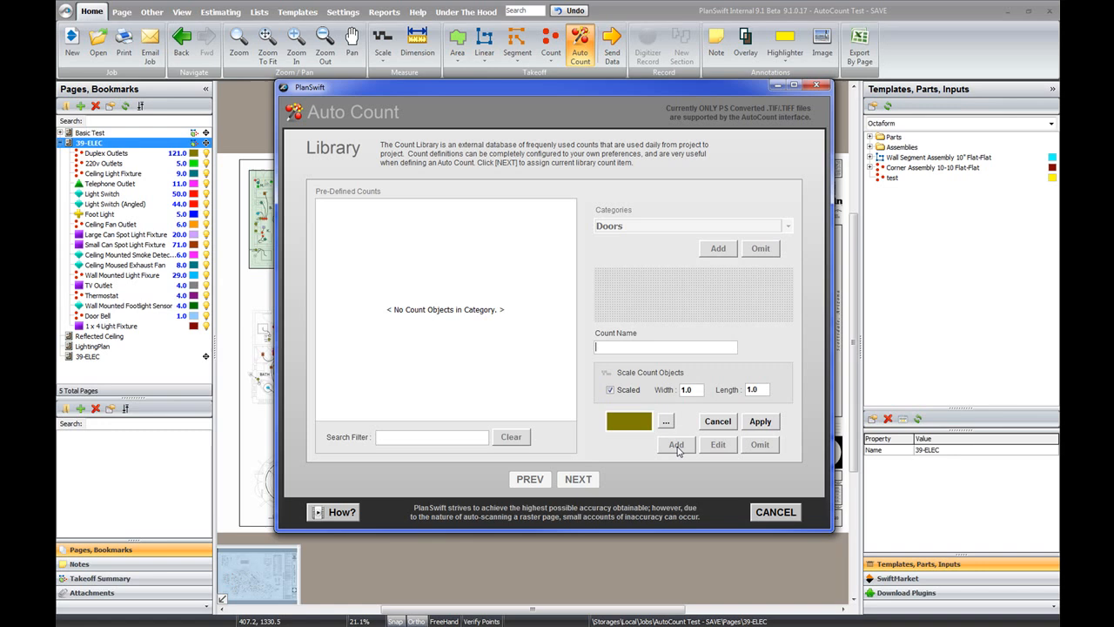
left_click(618, 347)
left_click(666, 421)
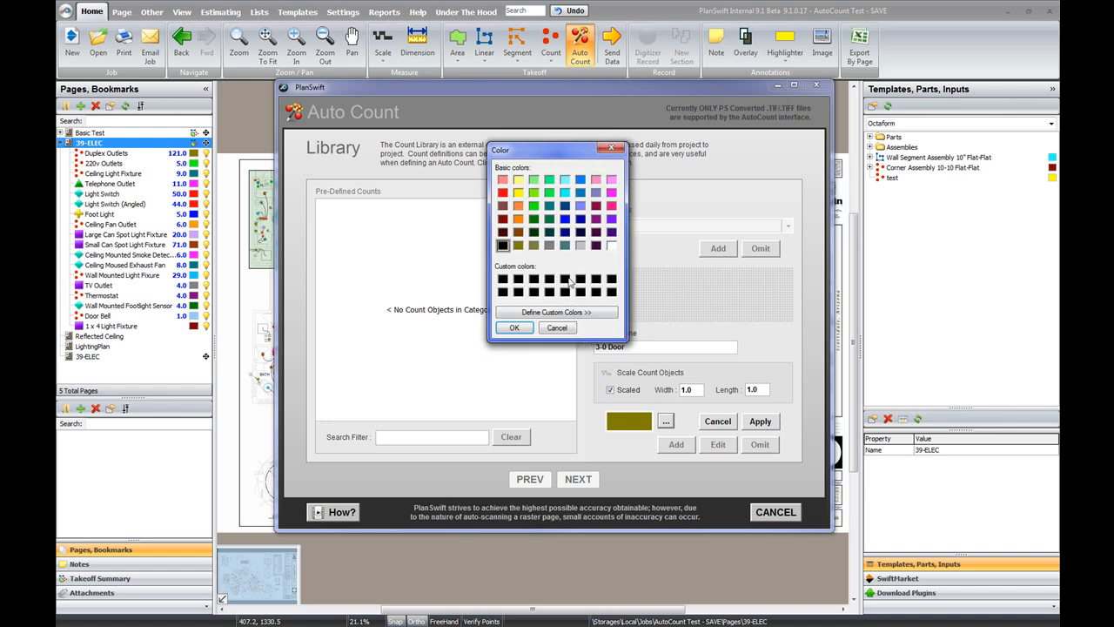
left_click(534, 192)
left_click(514, 327)
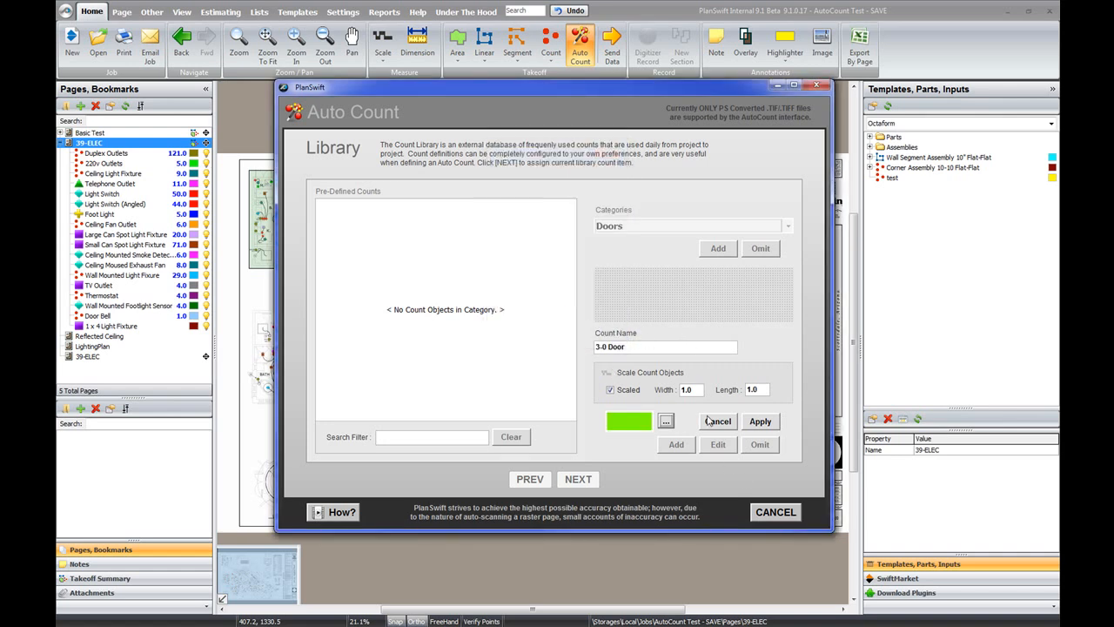
left_click(761, 421)
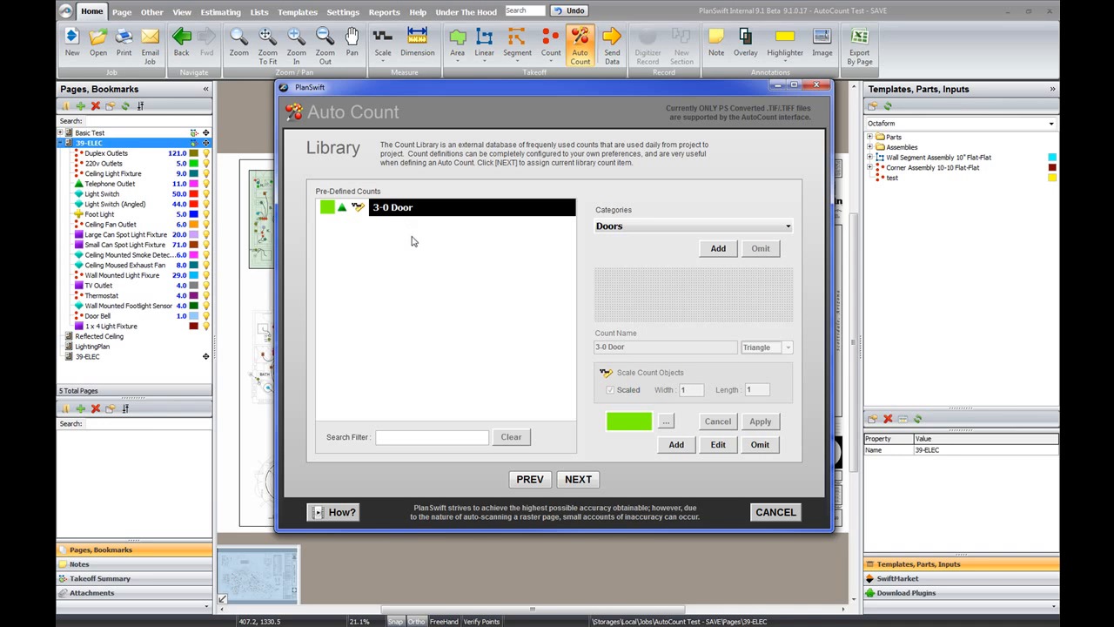
Delete the 3-0 Door count from the Doors category
left_click(760, 446)
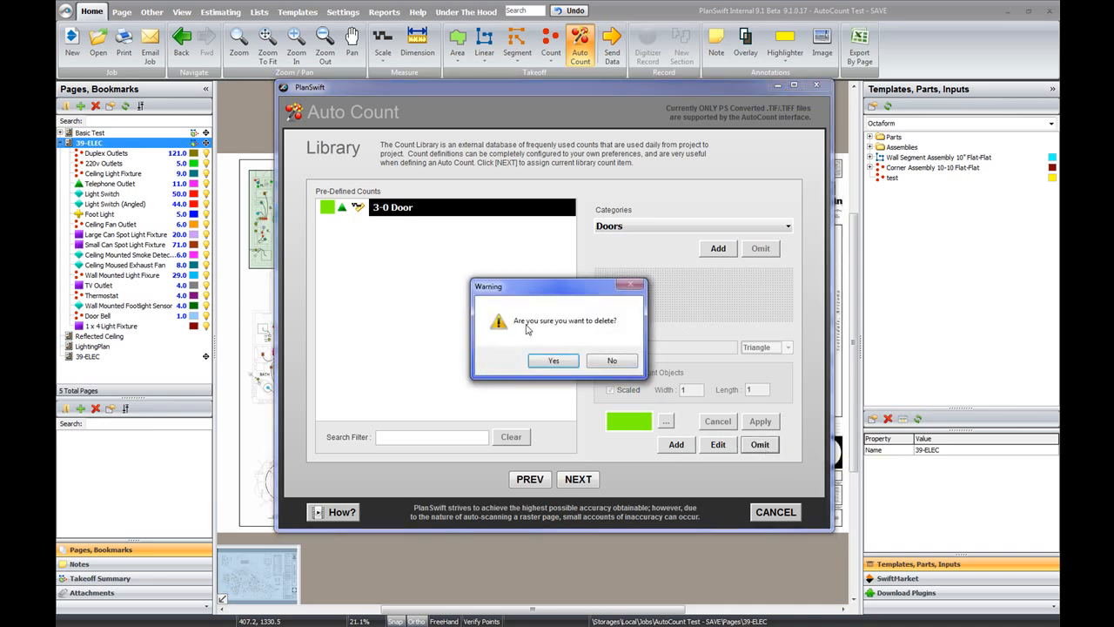
left_click(573, 362)
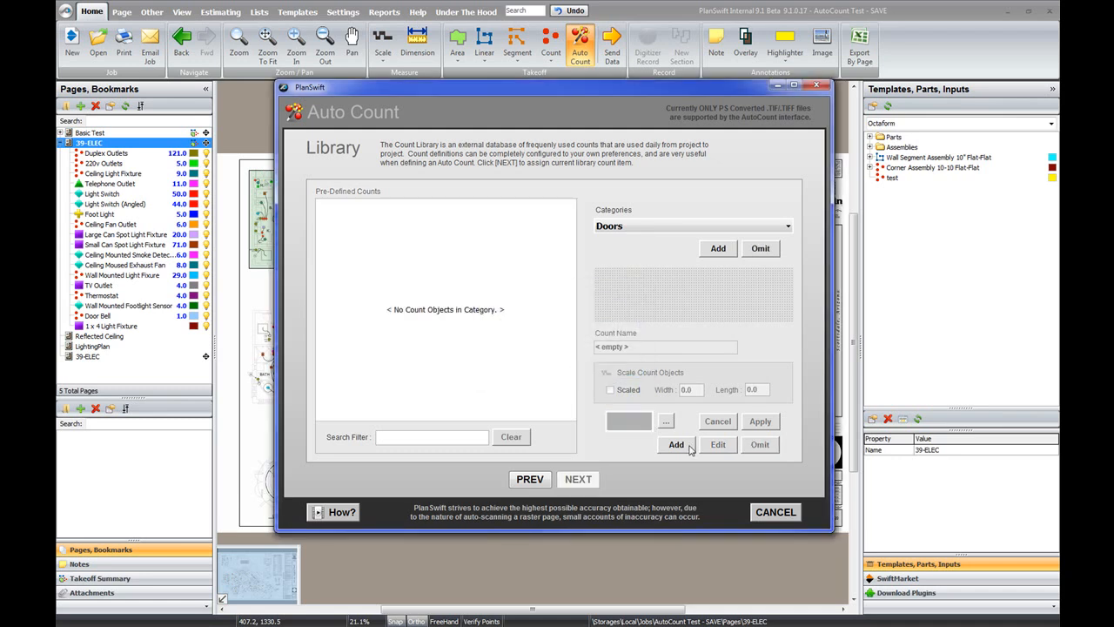
Leave the library, choose the existing Duplex Outlets count, and proceed to the search region setup
left_click(530, 479)
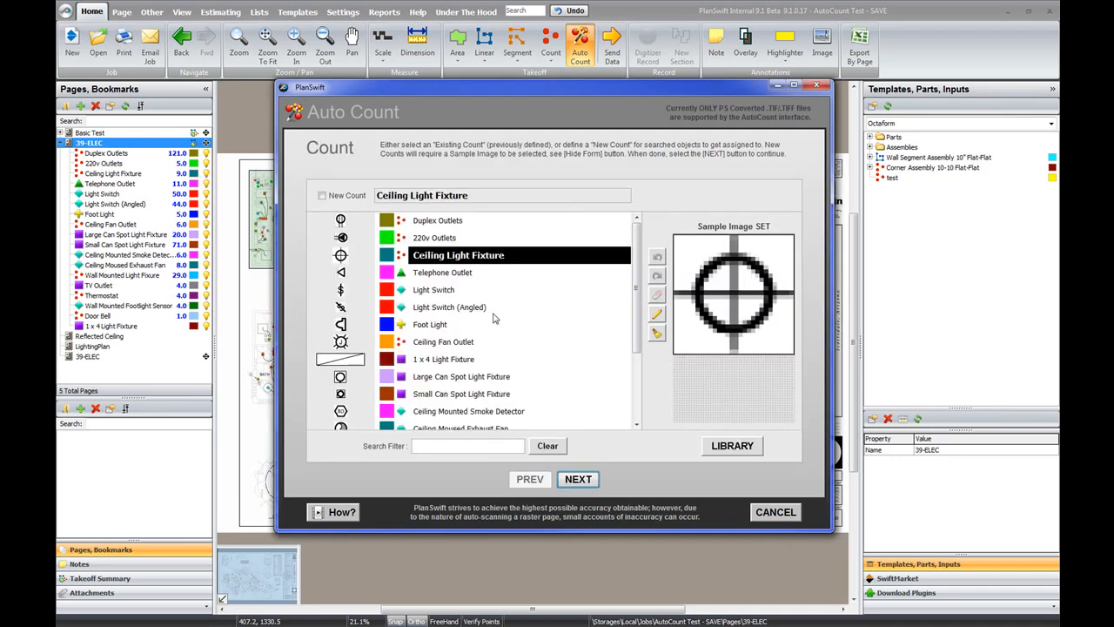
left_click(435, 224)
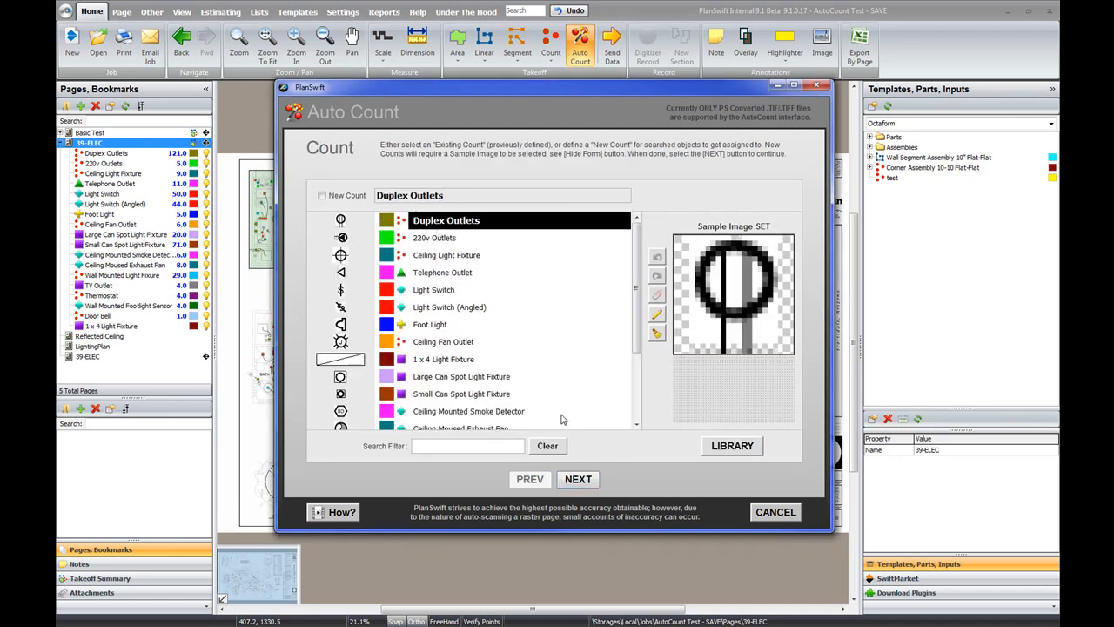
left_click(578, 481)
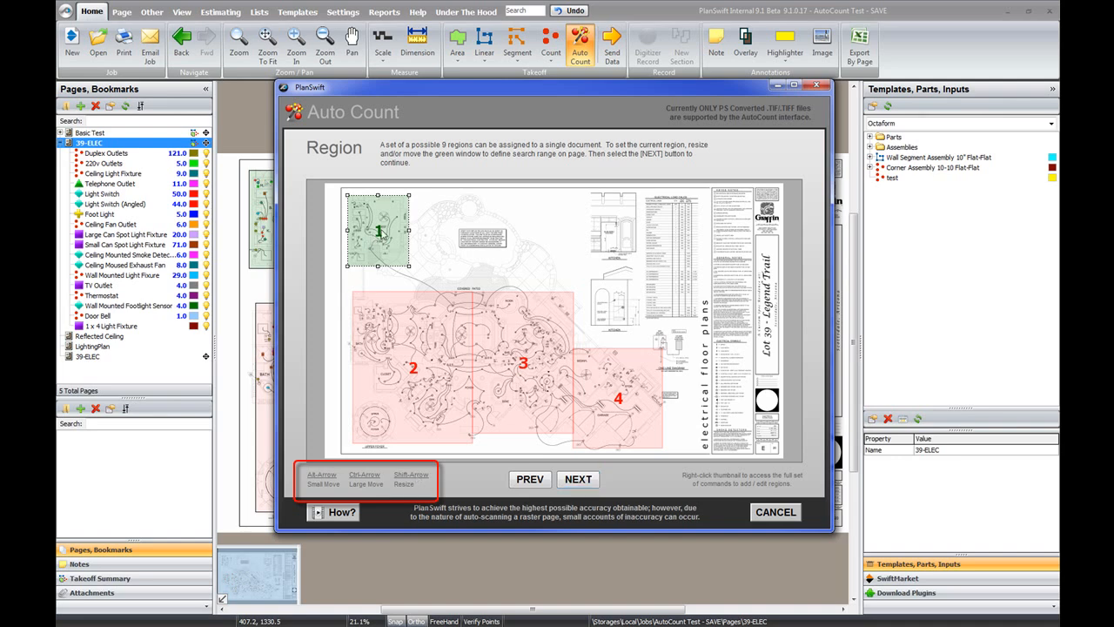
Select search region 1 around the guest room plan and nudge it slightly up and left, trying both small and large moves
left_click(410, 387)
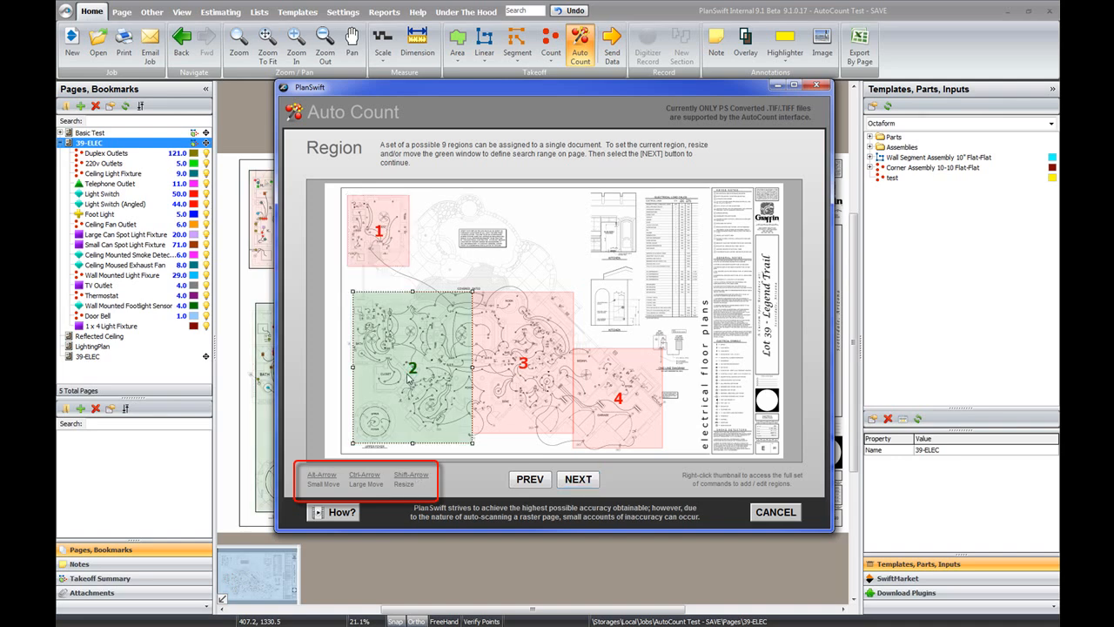
left_click(390, 245)
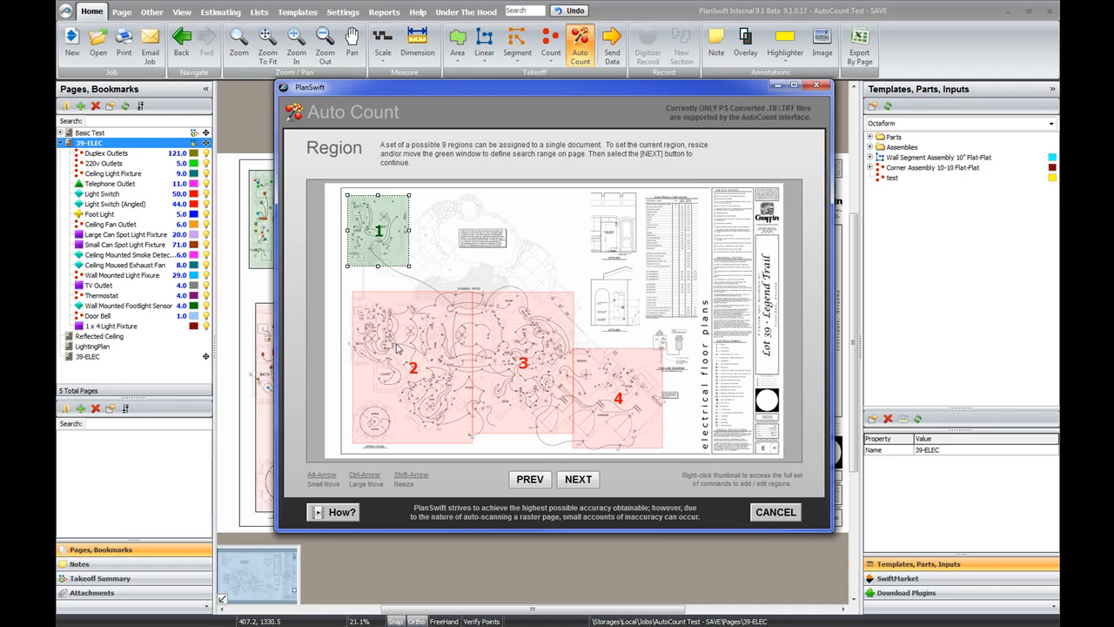
key("alt+Right")
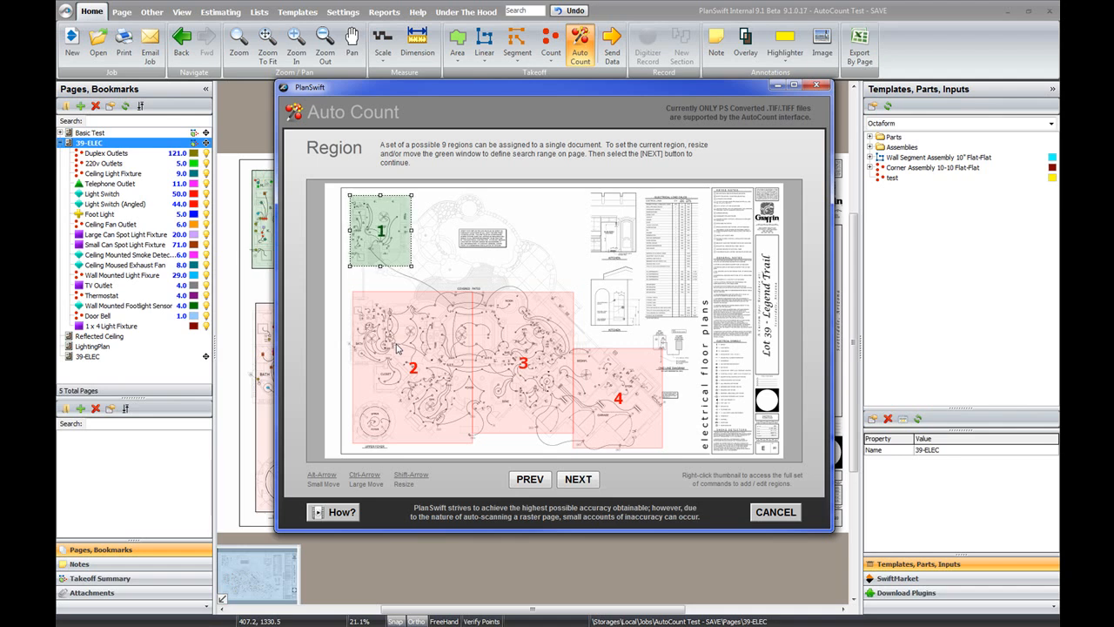
key("alt+Left")
key("alt+Left")
key("alt+Up")
key("alt+Up")
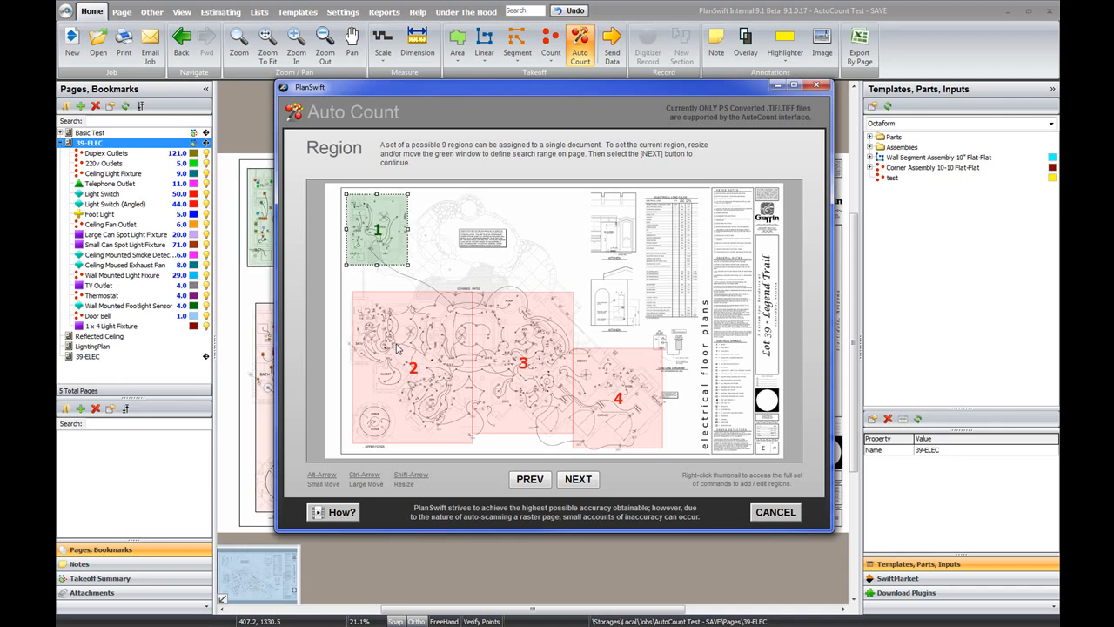
key("alt+Down")
key("alt+Down")
key("alt+Down")
key("alt+Right")
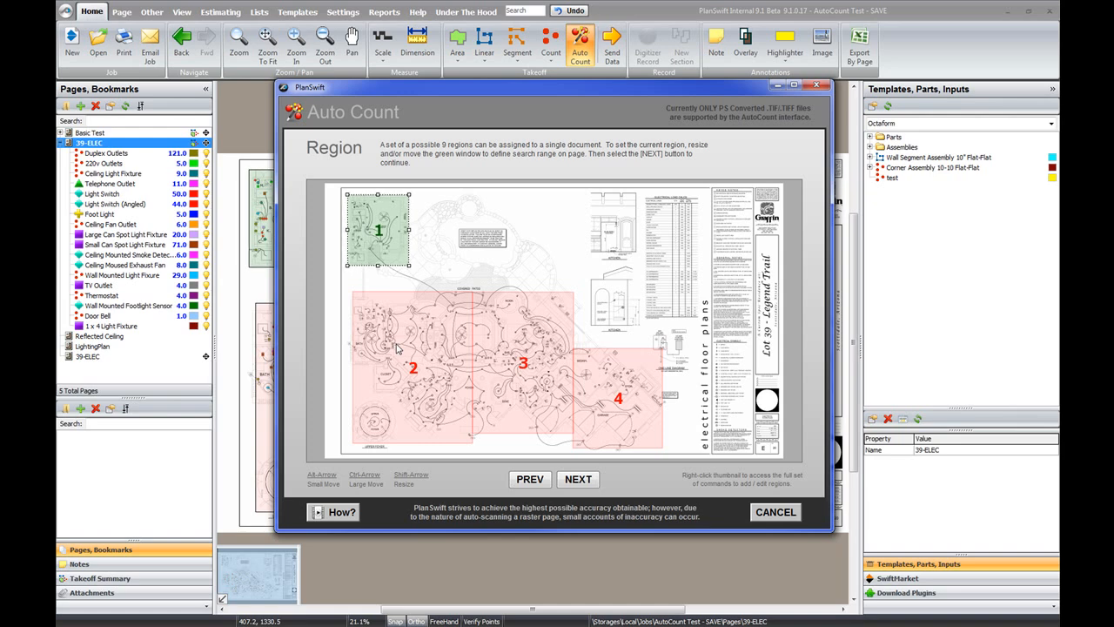
key("alt+Left")
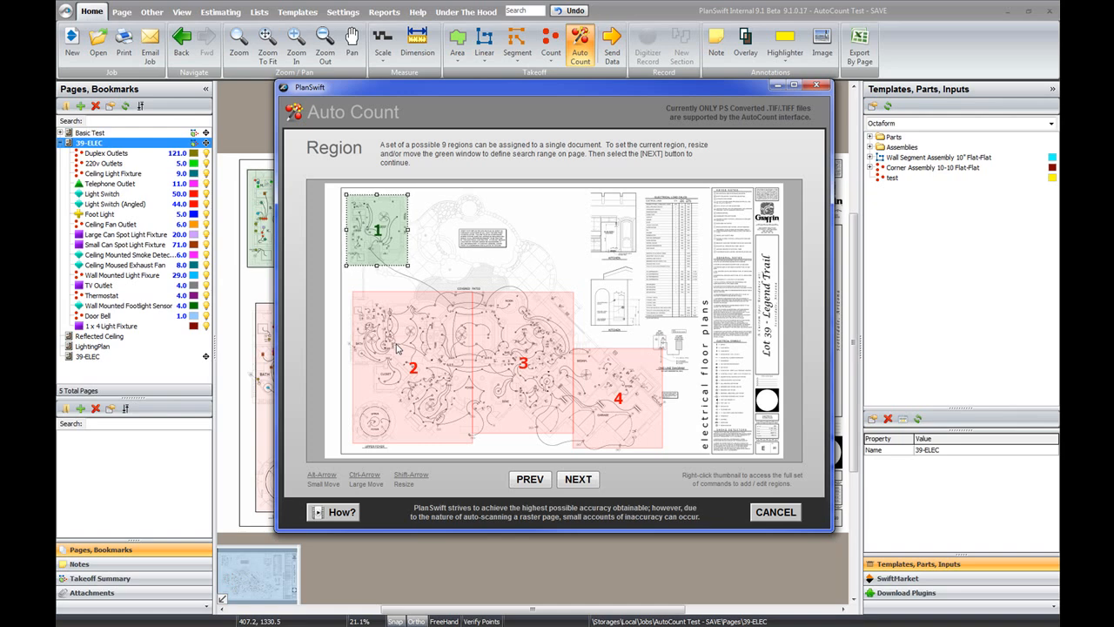
key("ctrl+Right")
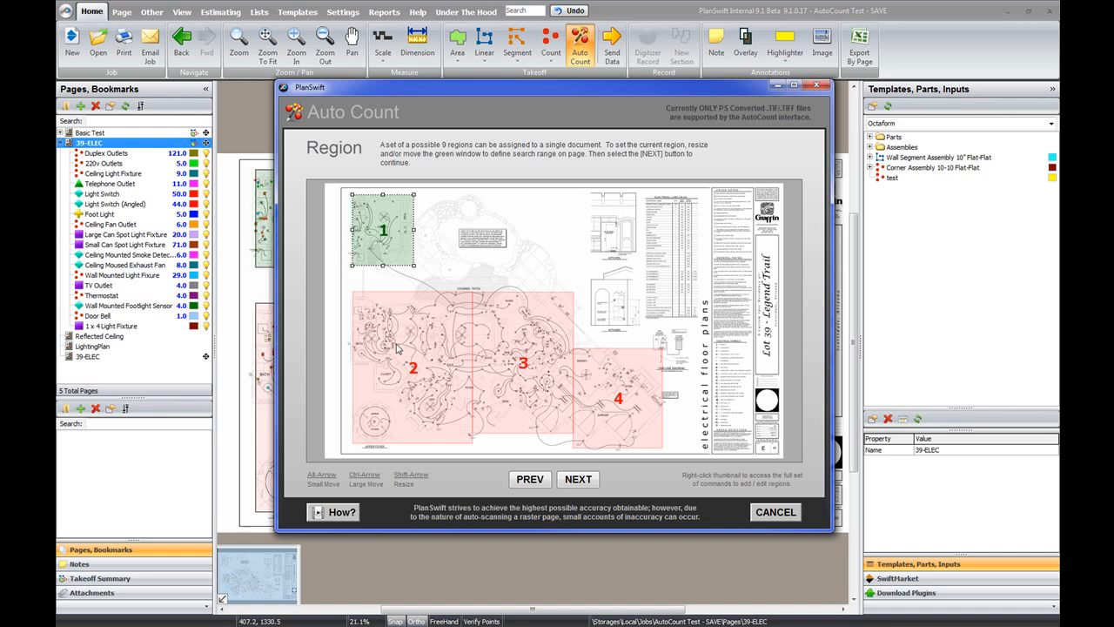
key("ctrl+Left")
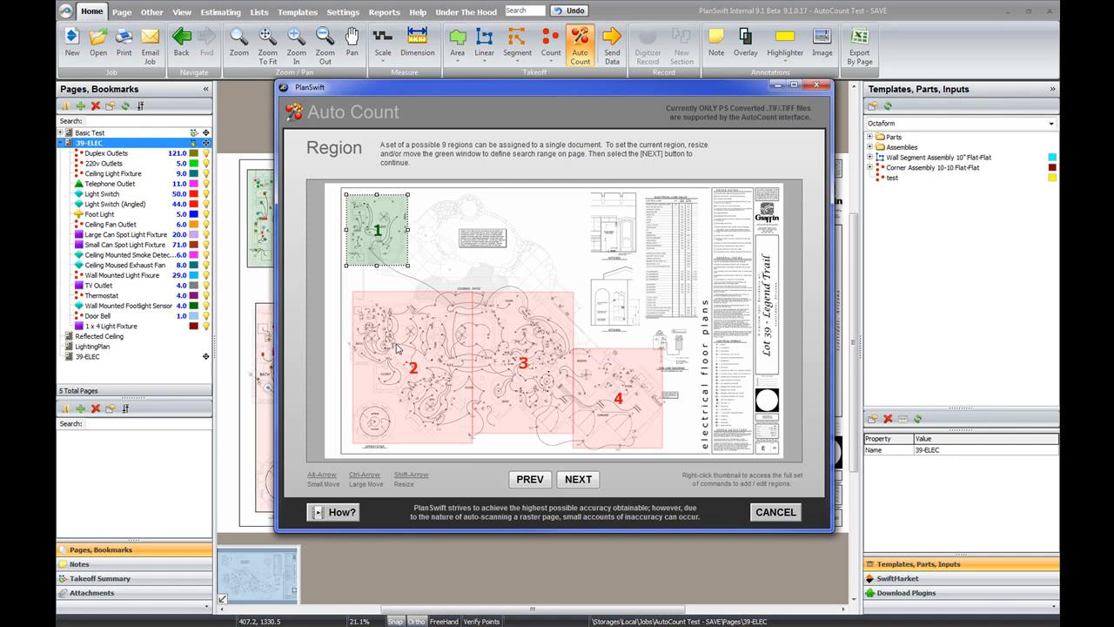
Widen search region 1 slightly by extending its right edge in small increments
key("shift+Right")
key("shift+Right")
key("shift+Right")
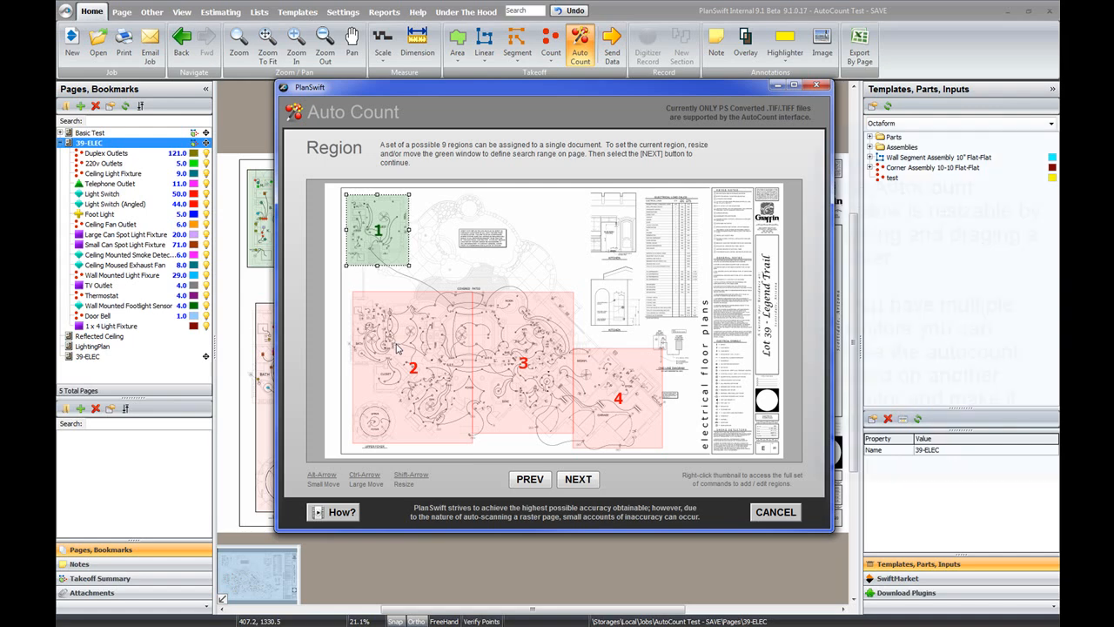
key("shift+Right")
key("shift+Right")
key("shift+Right")
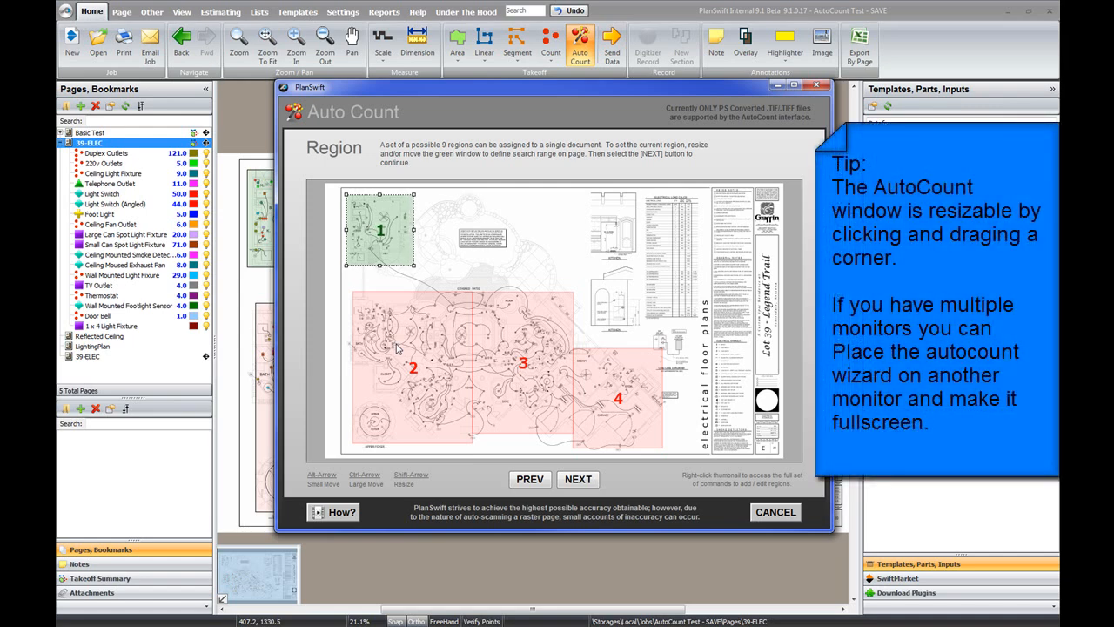
key("shift+Left")
key("shift+Left")
key("shift+Left")
key("shift+Left")
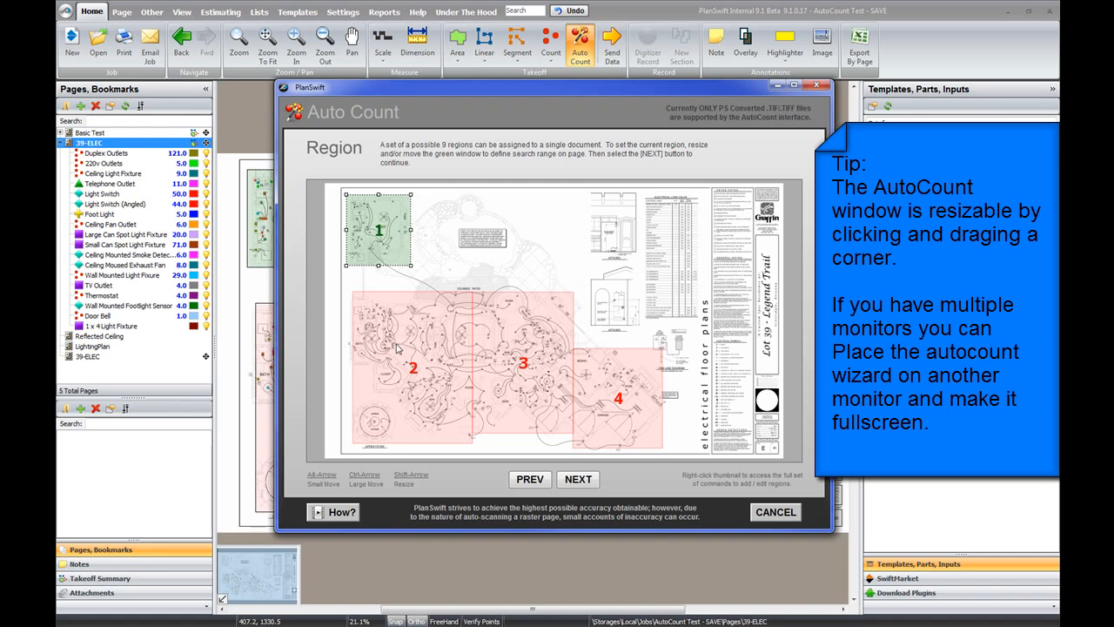
Try increasing and decreasing the height of search region 1 in small increments
key("shift+Down")
key("shift+Up")
key("shift+Up")
key("shift+Up")
key("shift+Down")
key("shift+Down")
key("shift+Down")
key("shift+Up")
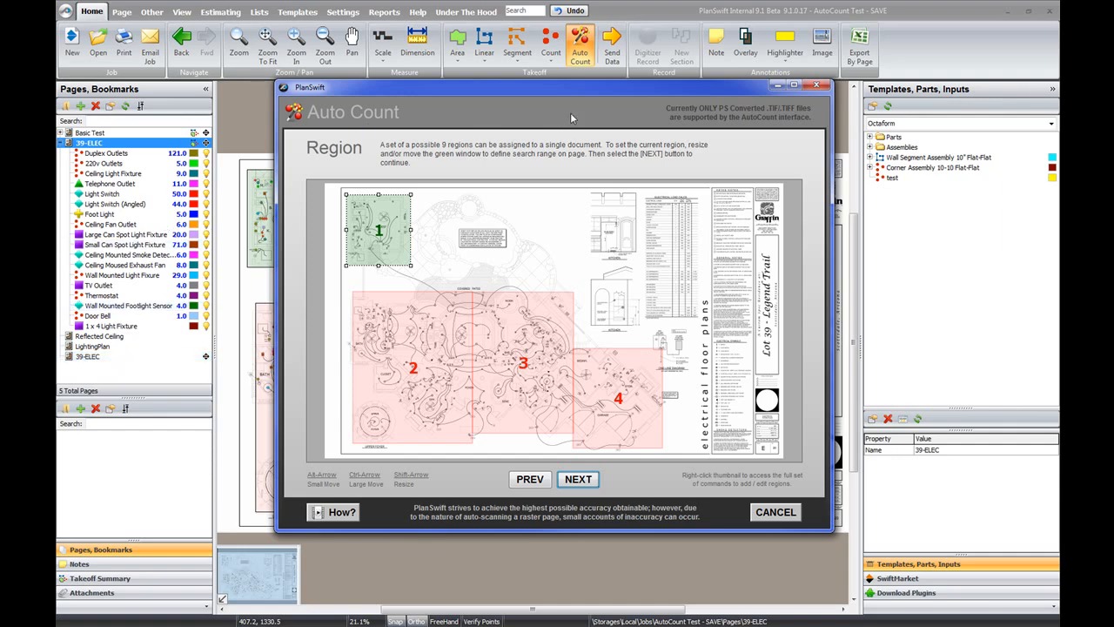
Open the second 39-ELEC page and shrink its default region 1 to fit the separate guest room plan
left_click_drag(580, 85, 697, 59)
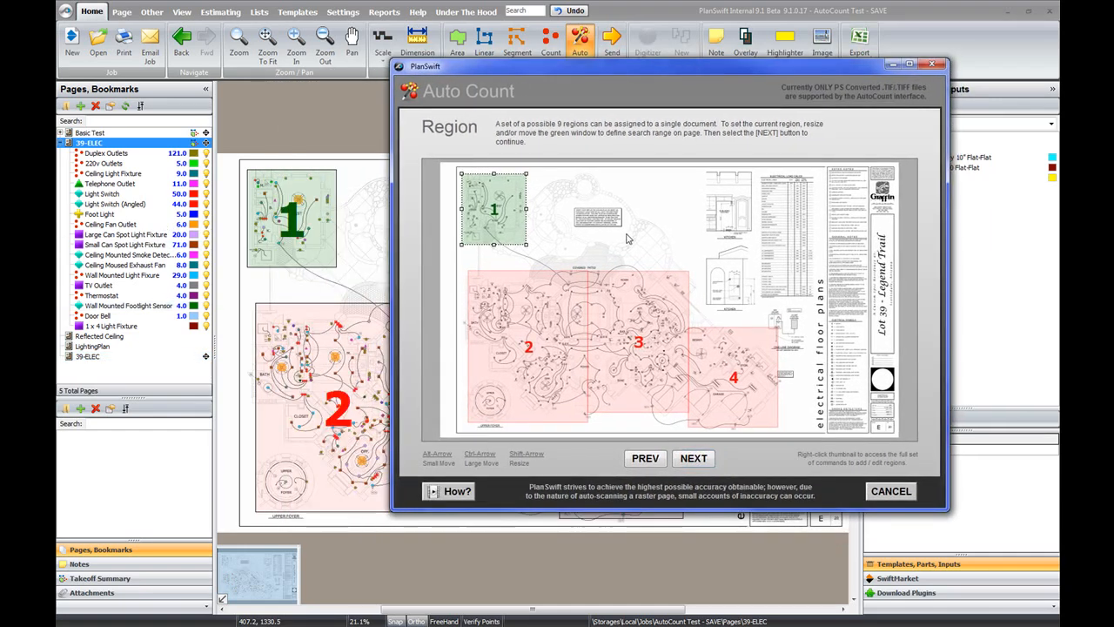
left_click(86, 357)
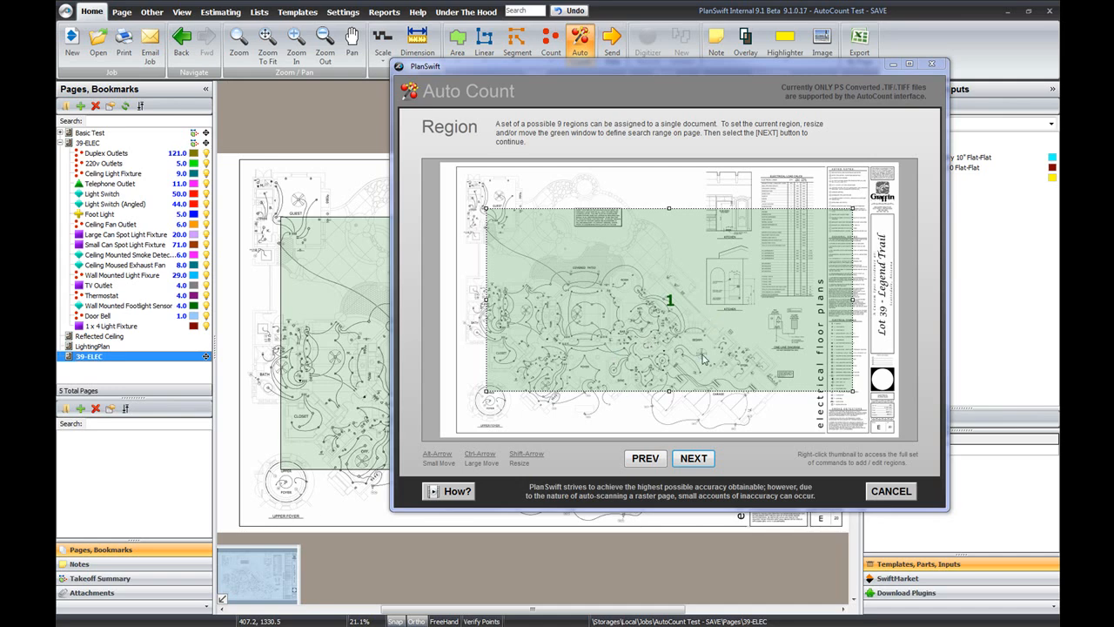
left_click_drag(851, 393, 497, 218)
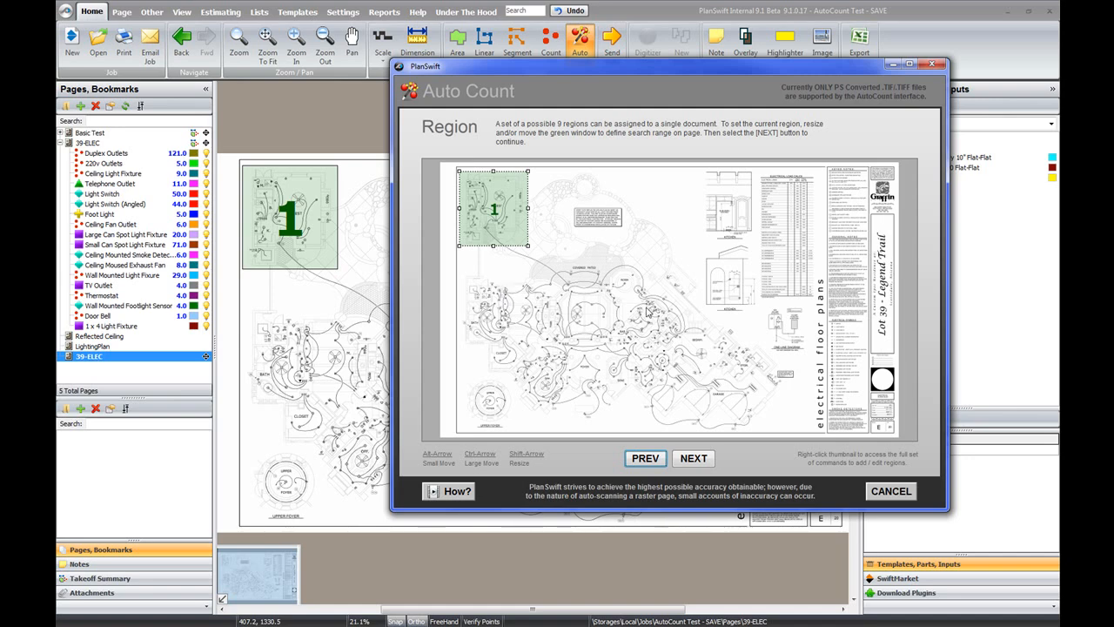
Add a new search region 2 and fit it over the western part of the main floor plan, including the upper foyer
right_click(607, 300)
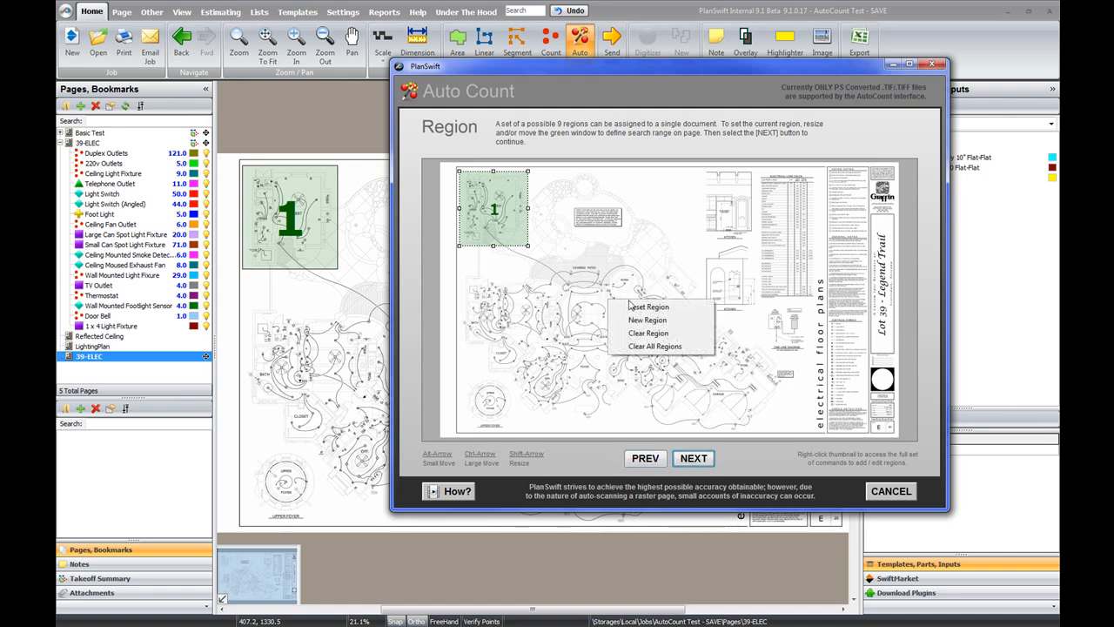
left_click(669, 325)
left_click_drag(683, 308, 538, 323)
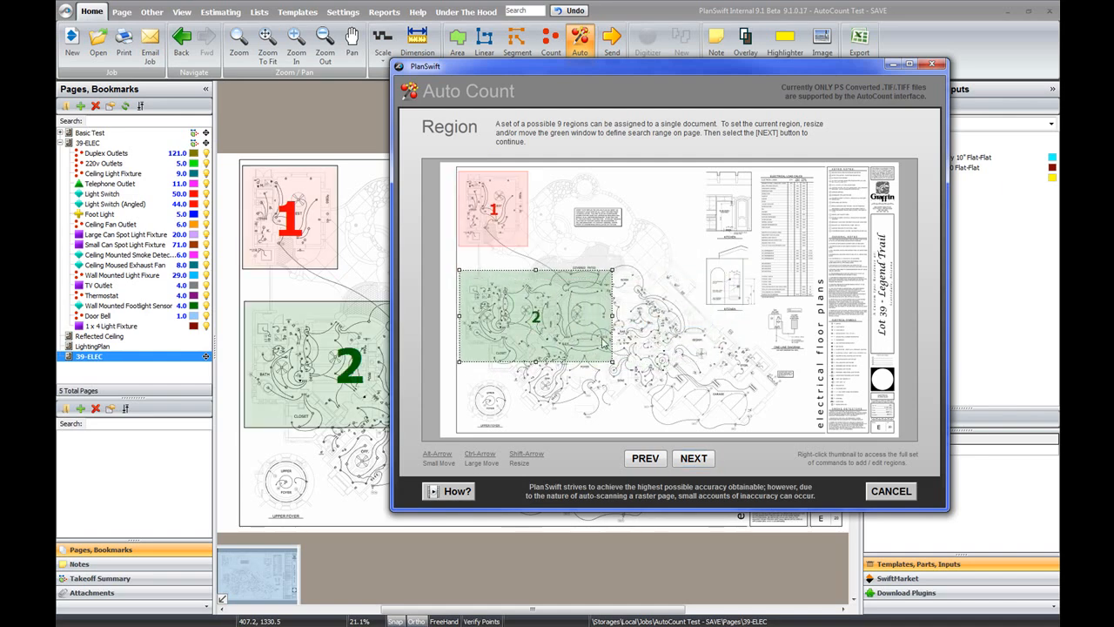
left_click_drag(524, 362, 523, 422)
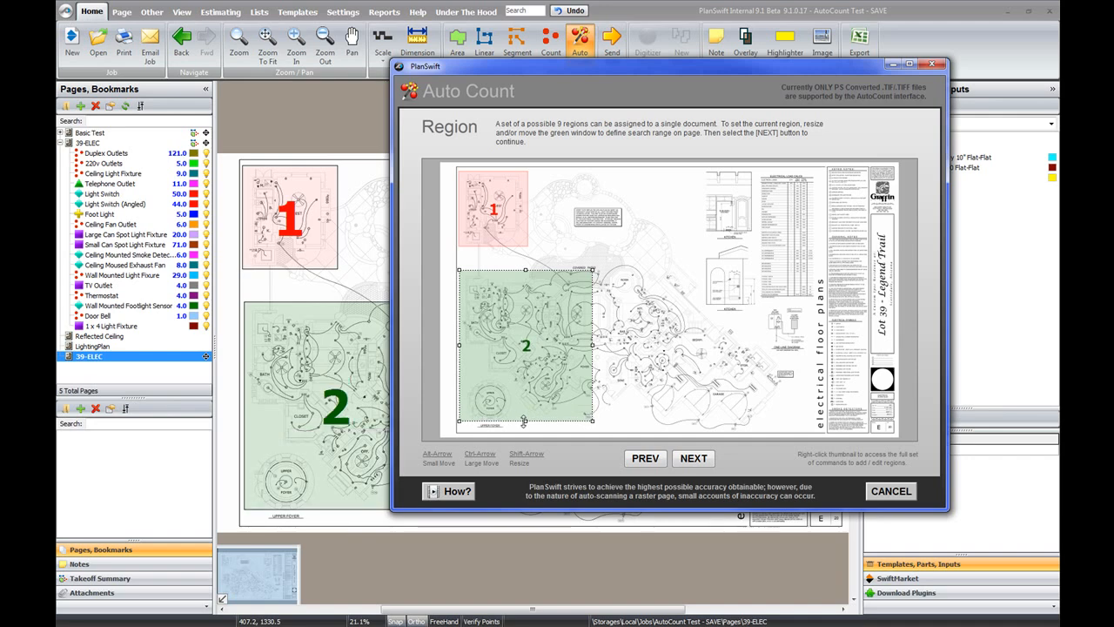
Add a new search region 3 adjoining region 2 and fit it over the central part of the main floor plan
right_click(652, 327)
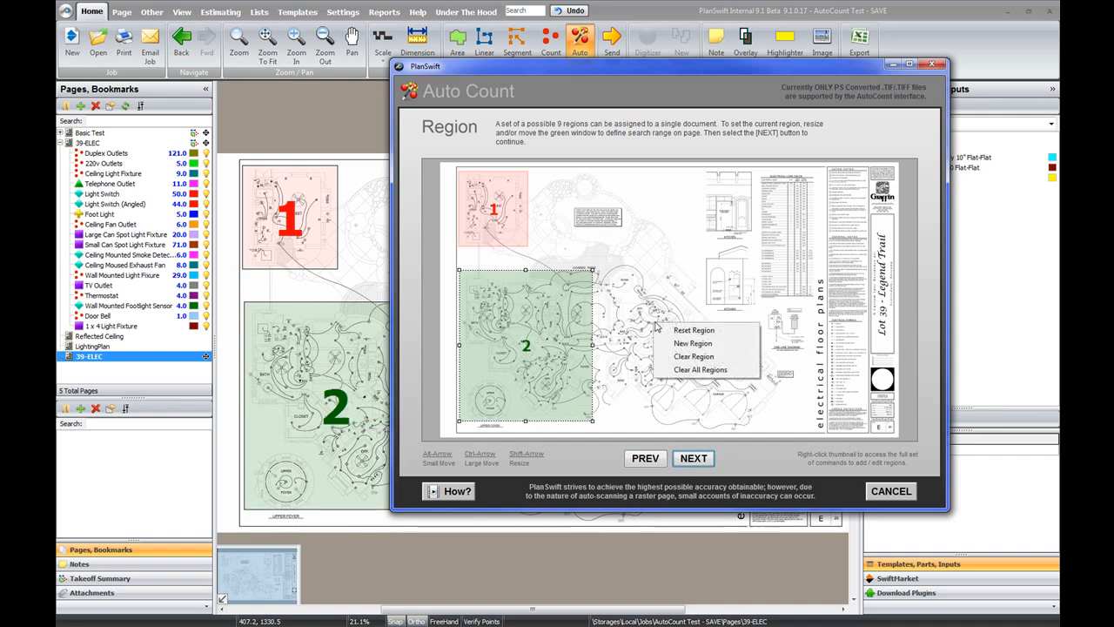
left_click(702, 342)
left_click_drag(745, 299, 658, 322)
left_click_drag(649, 364, 648, 429)
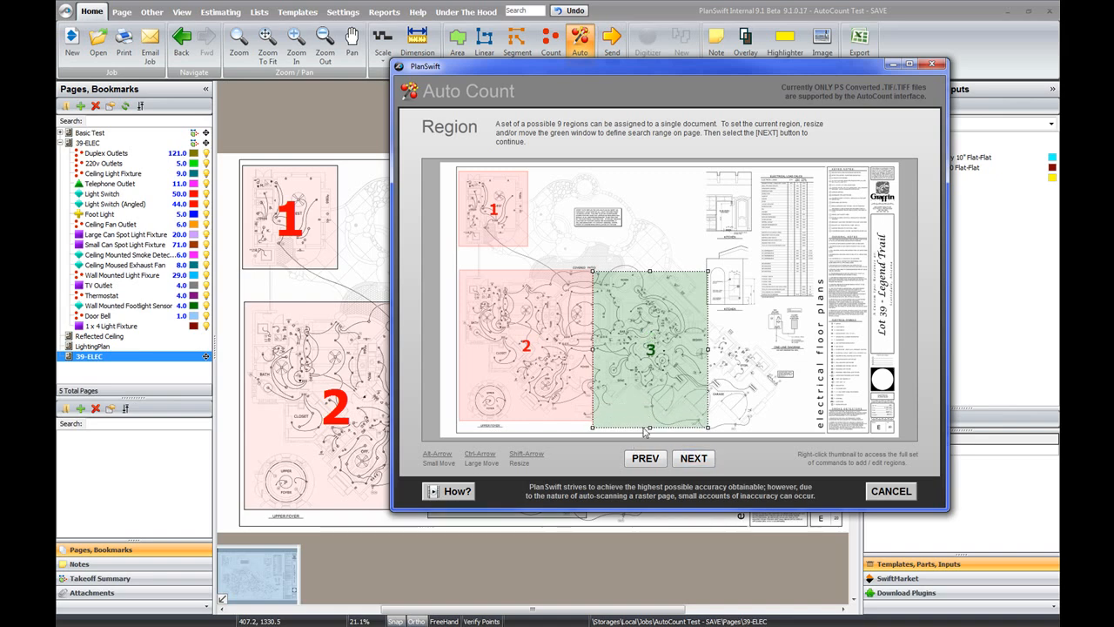
Add a new search region 4 adjoining region 3 and fit it over the remaining eastern part of the floor plan
right_click(741, 356)
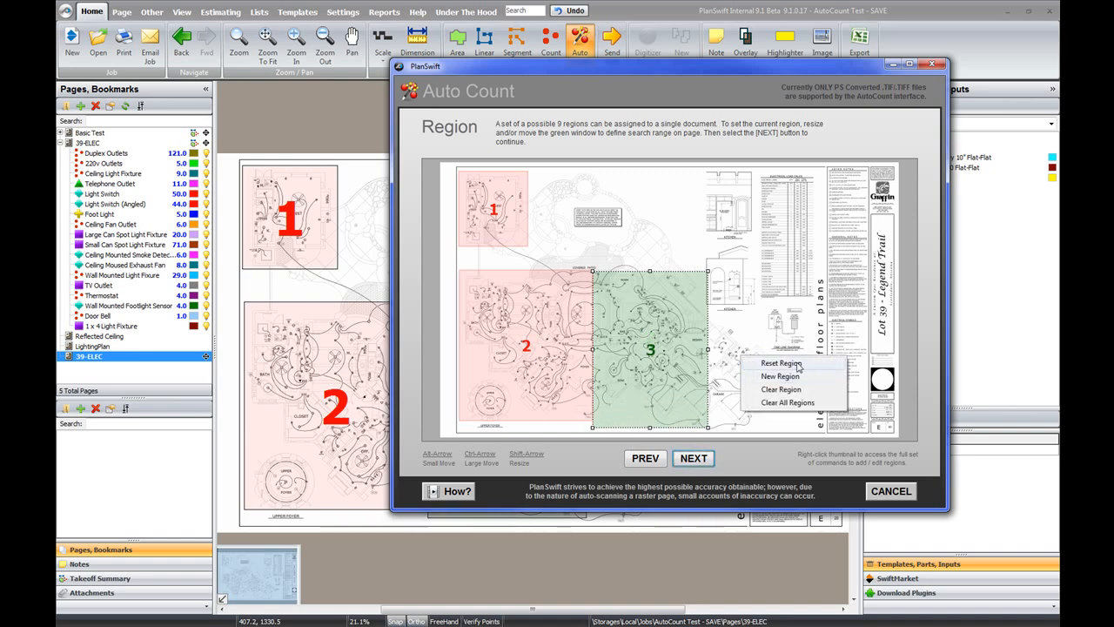
left_click(791, 376)
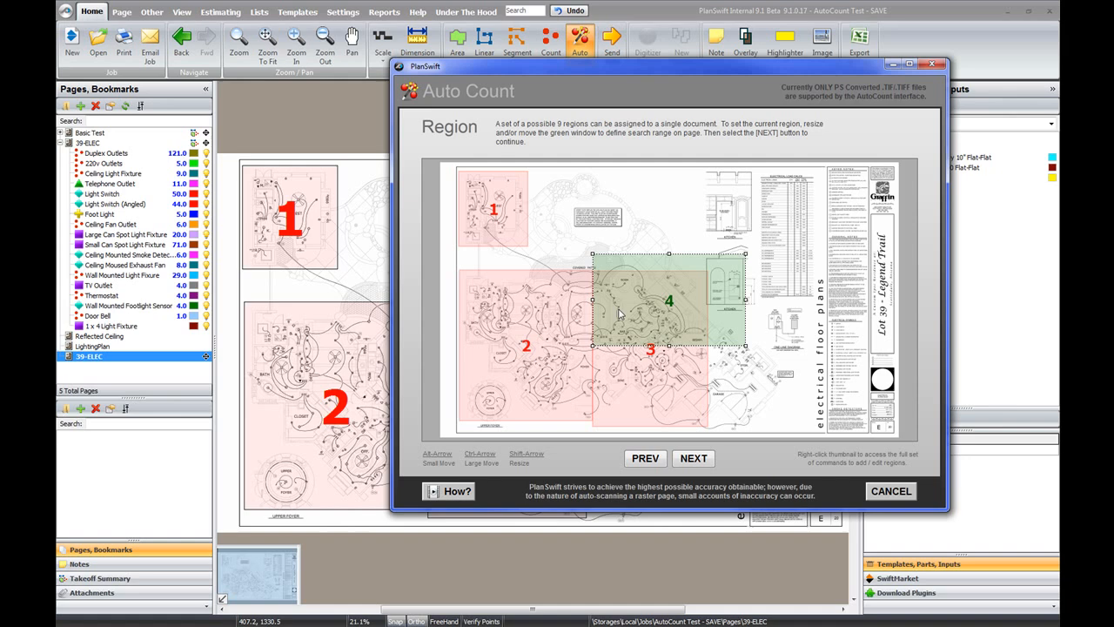
left_click_drag(592, 300, 778, 373)
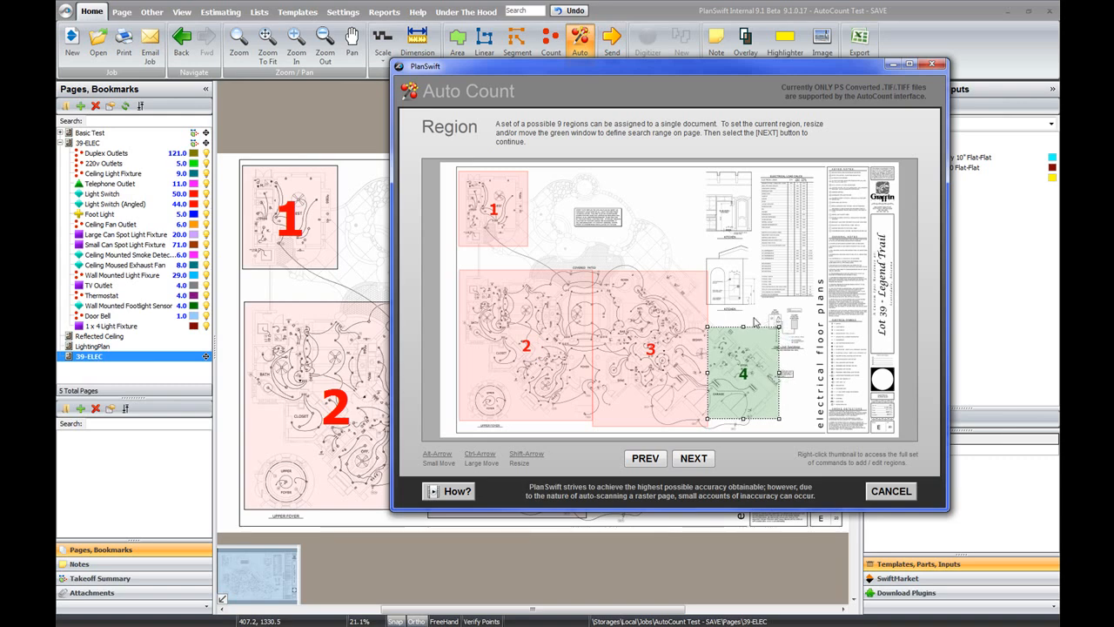
left_click_drag(743, 327, 744, 333)
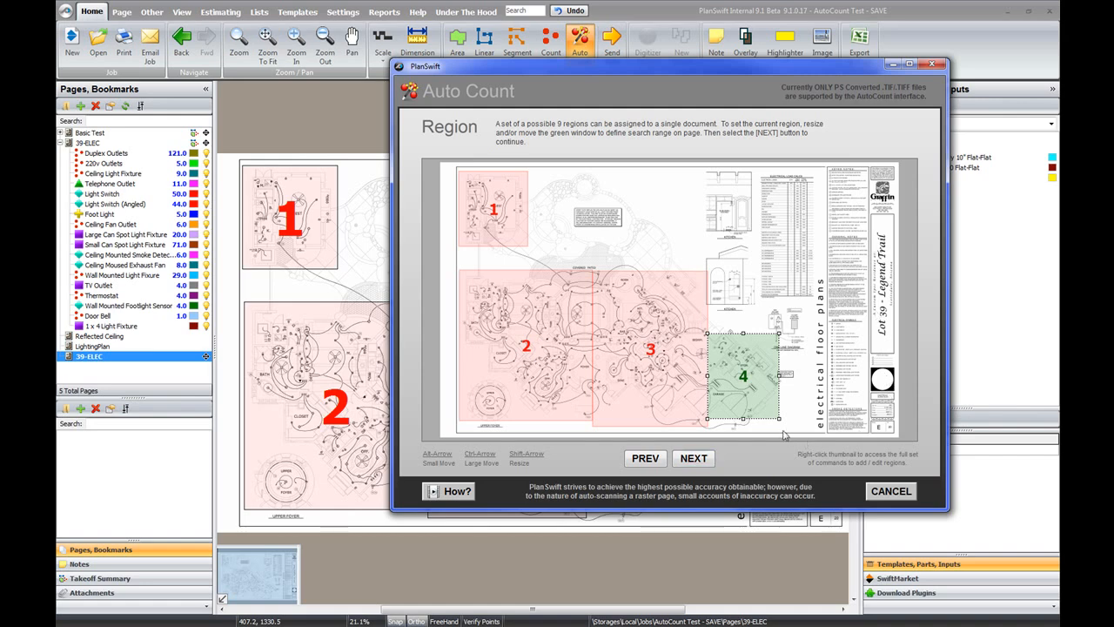
left_click_drag(742, 419, 742, 430)
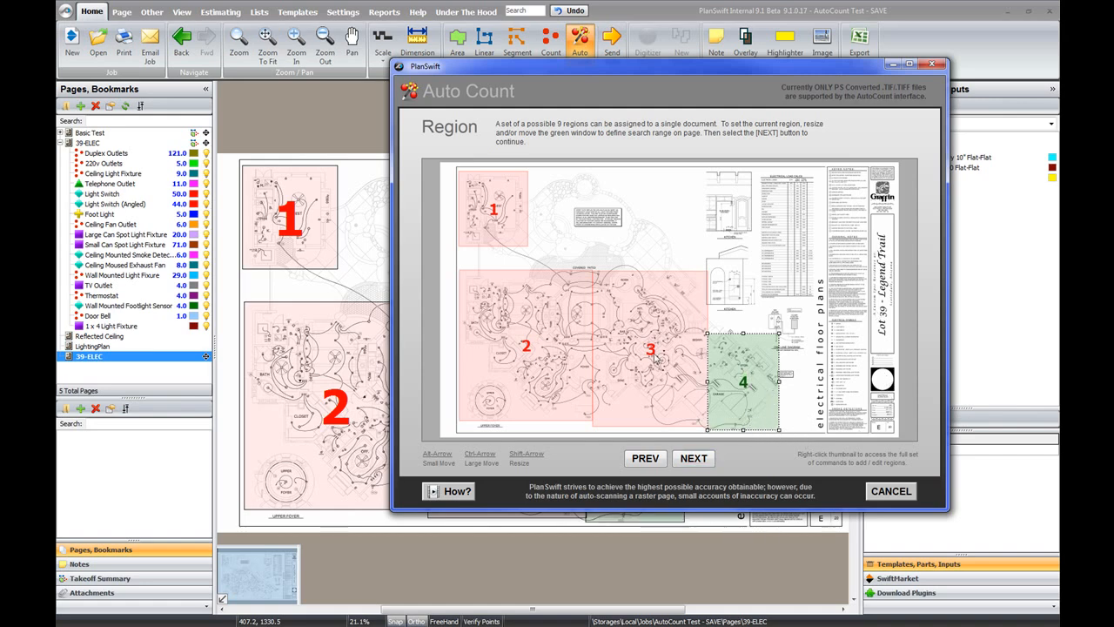
Choose region 1 as the active region, run the symbol search in it, and cancel the search results
left_click(480, 212)
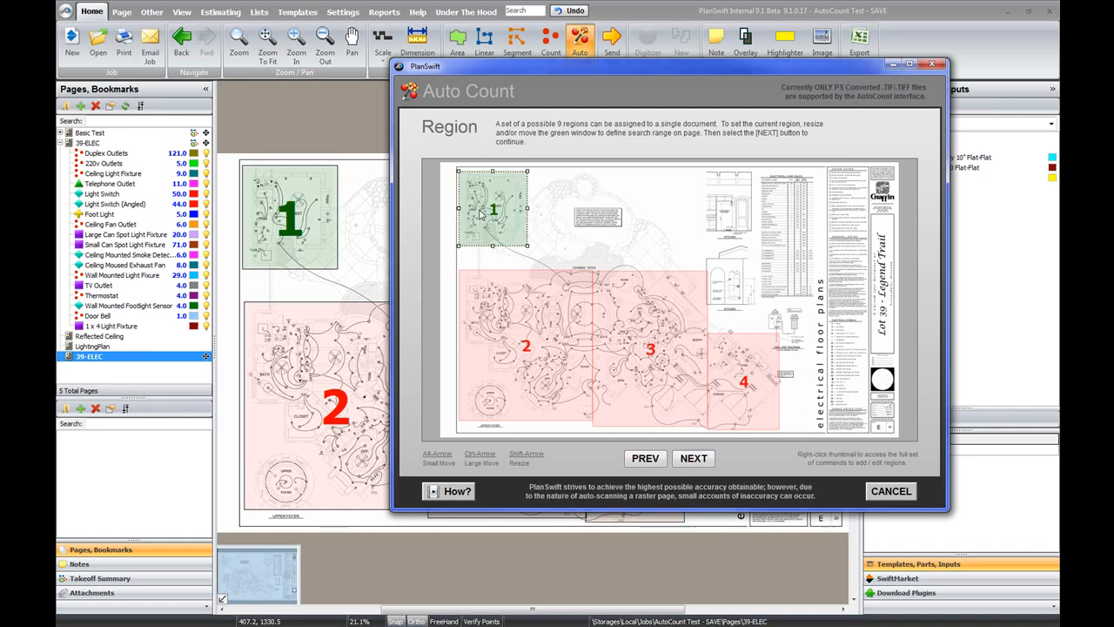
left_click(524, 322)
left_click(482, 212)
left_click(687, 462)
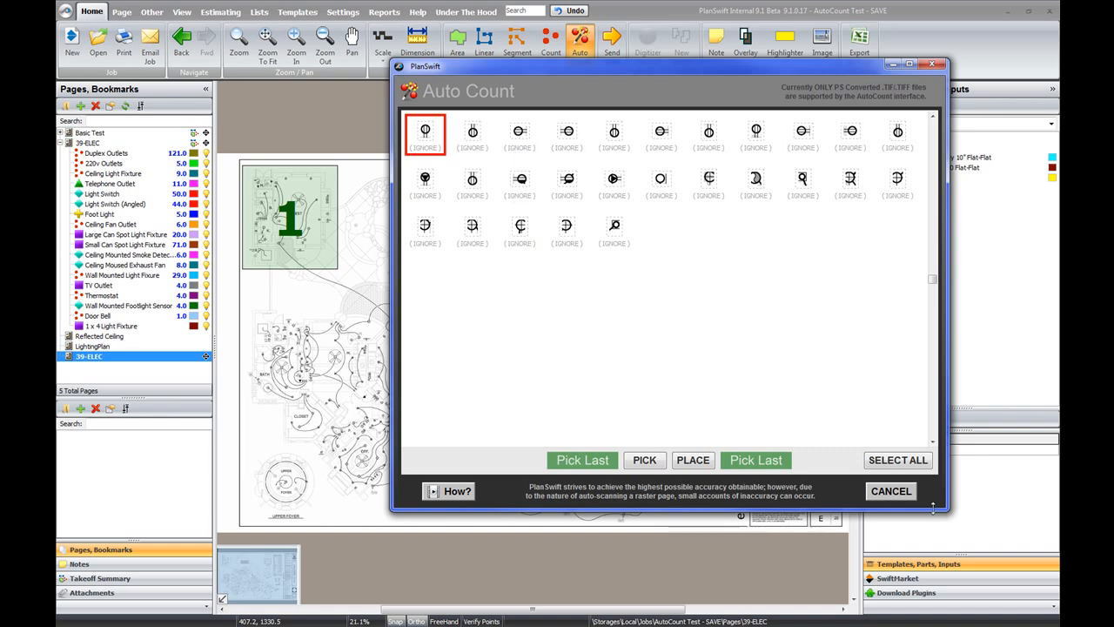
left_click(897, 495)
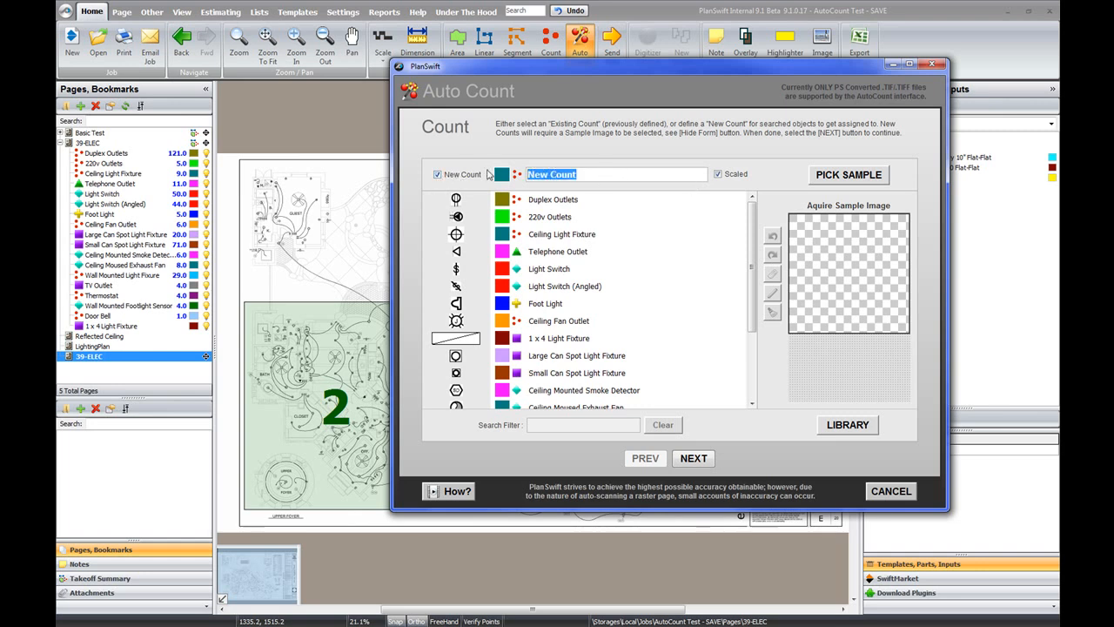
Name the new count Duplex 2 and give it a triangle marker
type("Duplex 2")
left_click(516, 174)
left_click(525, 197)
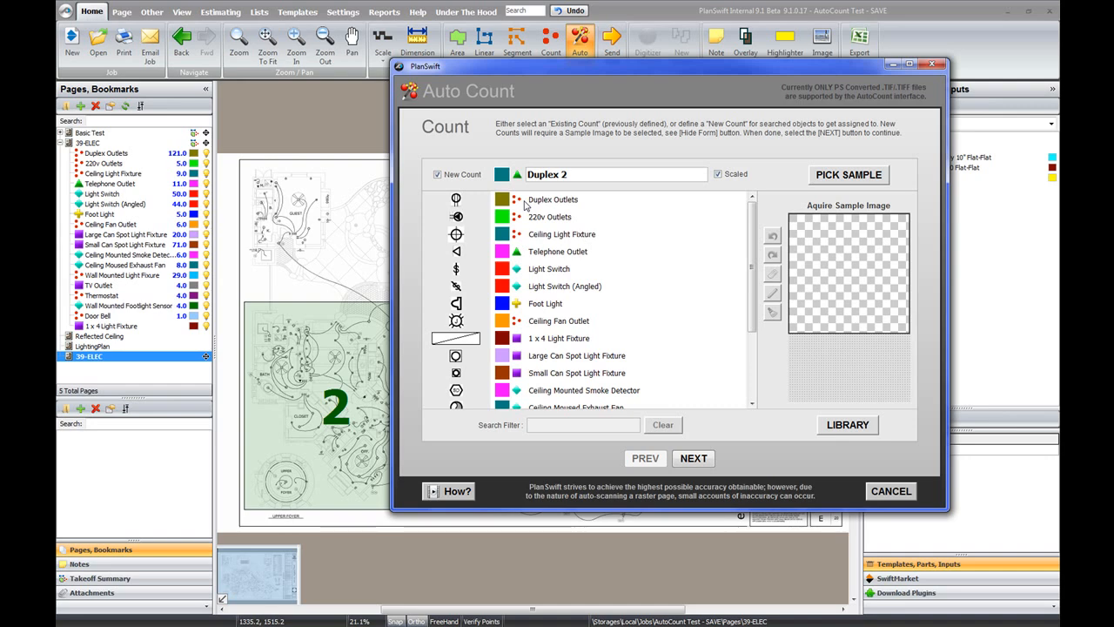
Pick the duplex outlet symbol at the guest room's upper wall as the sample image for the Duplex 2 count
left_click(848, 176)
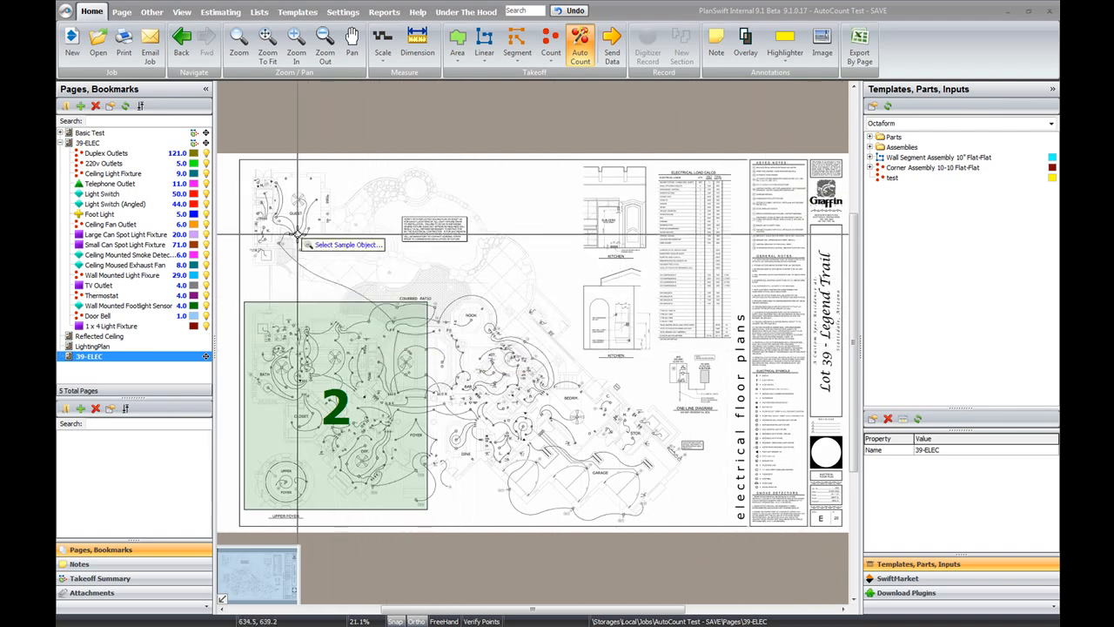
scroll(291, 183, "up", 3)
scroll(293, 175, "up", 4)
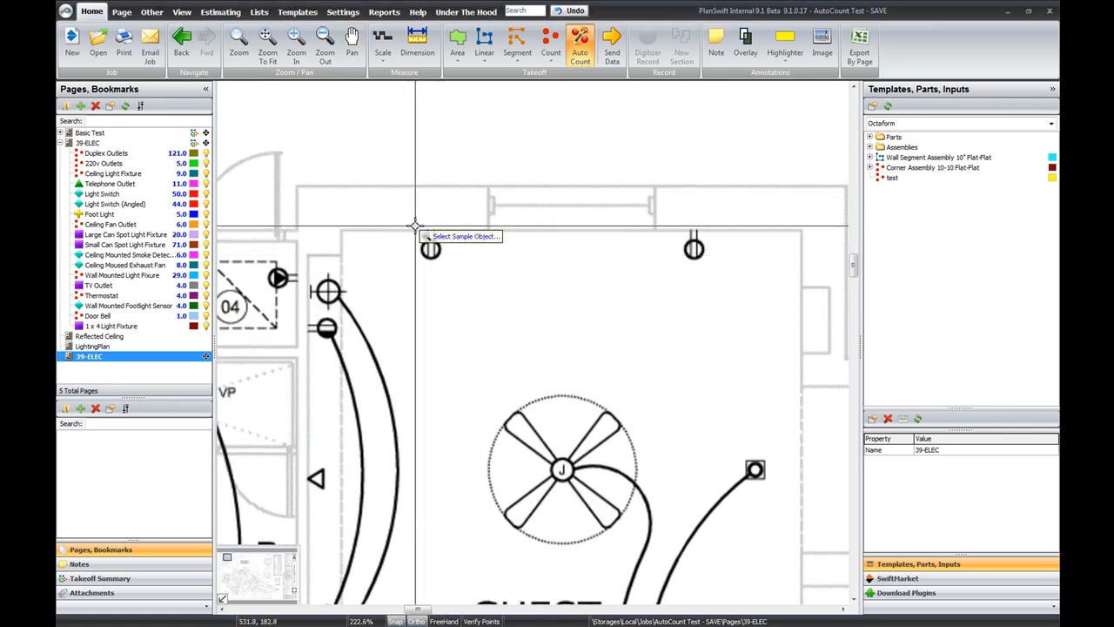
left_click_drag(415, 228, 444, 261)
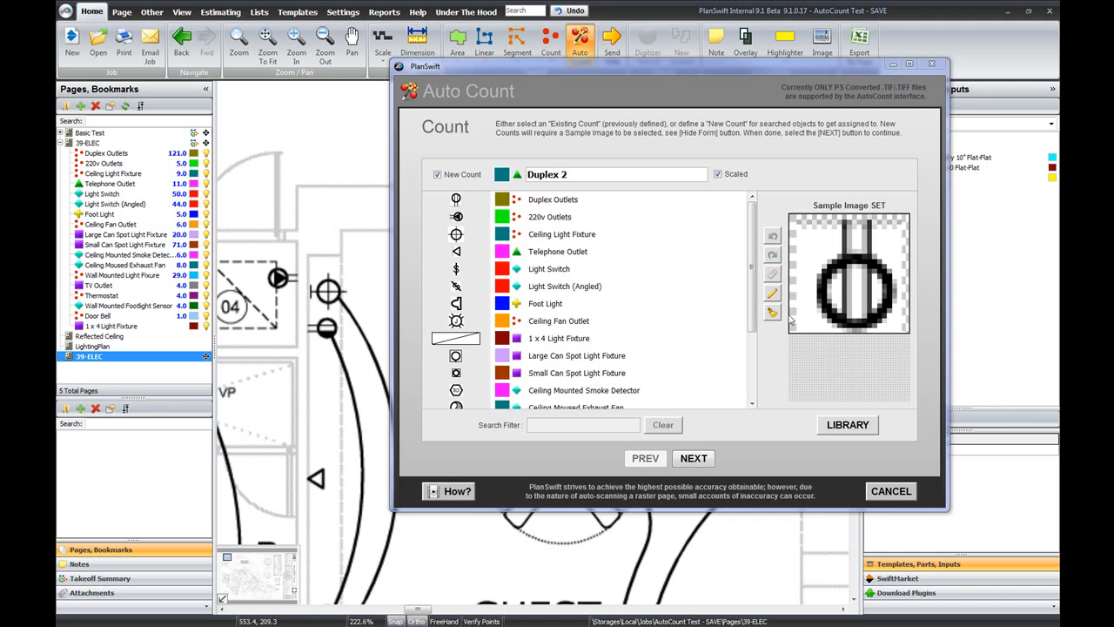
Erase the surplus pixels beside the outlet symbol's stem in the sample image
left_click(770, 277)
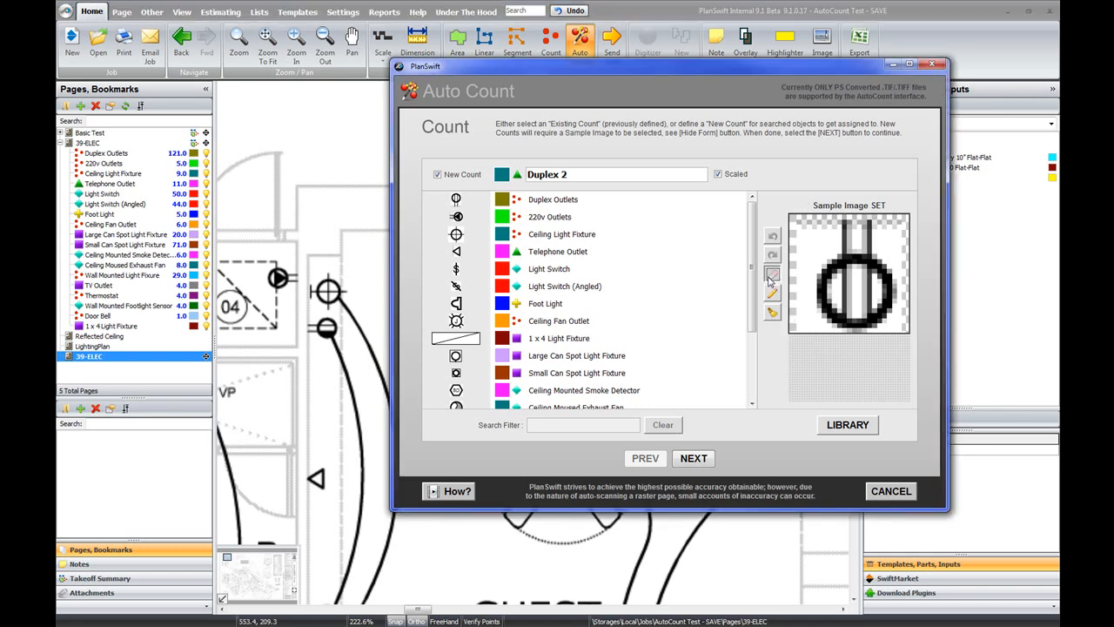
left_click(835, 227)
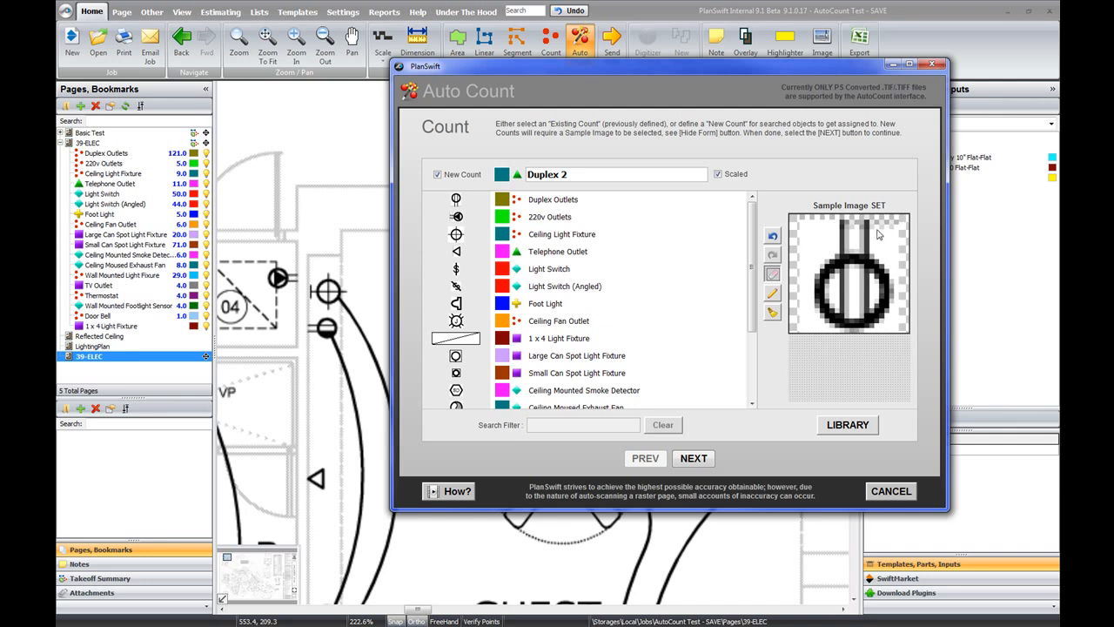
left_click(869, 228)
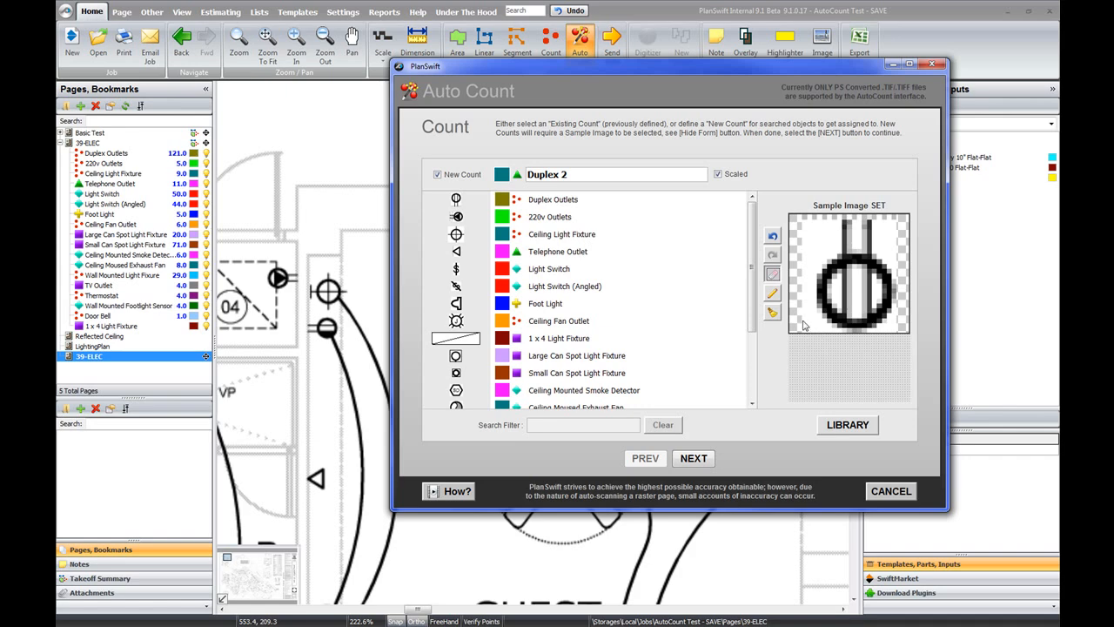
Make region 1 the active search region and run the Duplex 2 symbol search in it
left_click(694, 458)
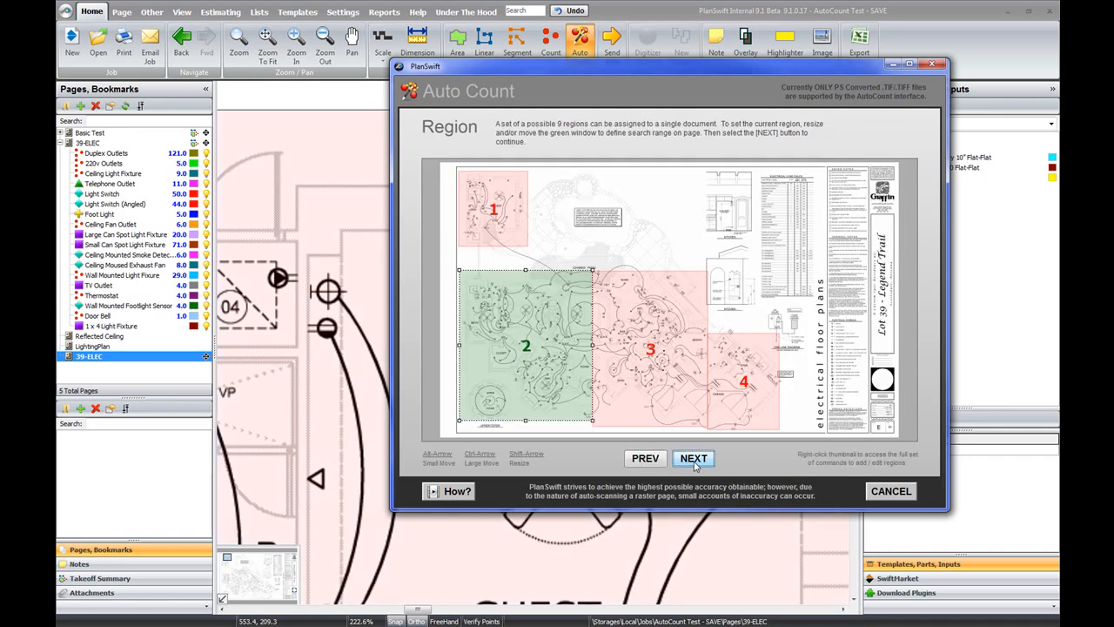
left_click(507, 216)
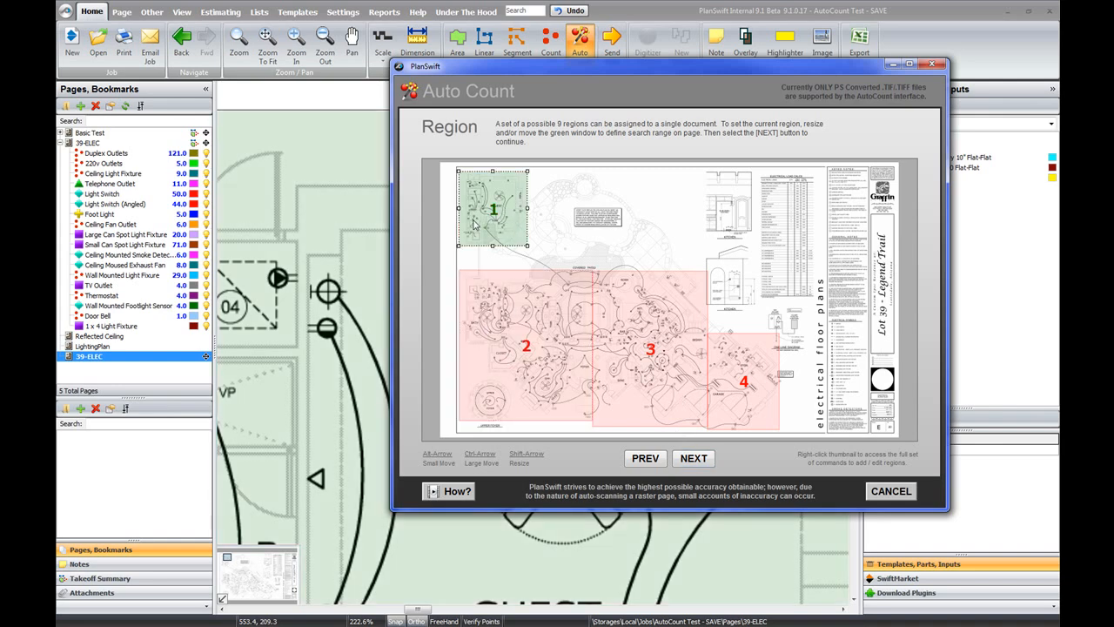
left_click(698, 466)
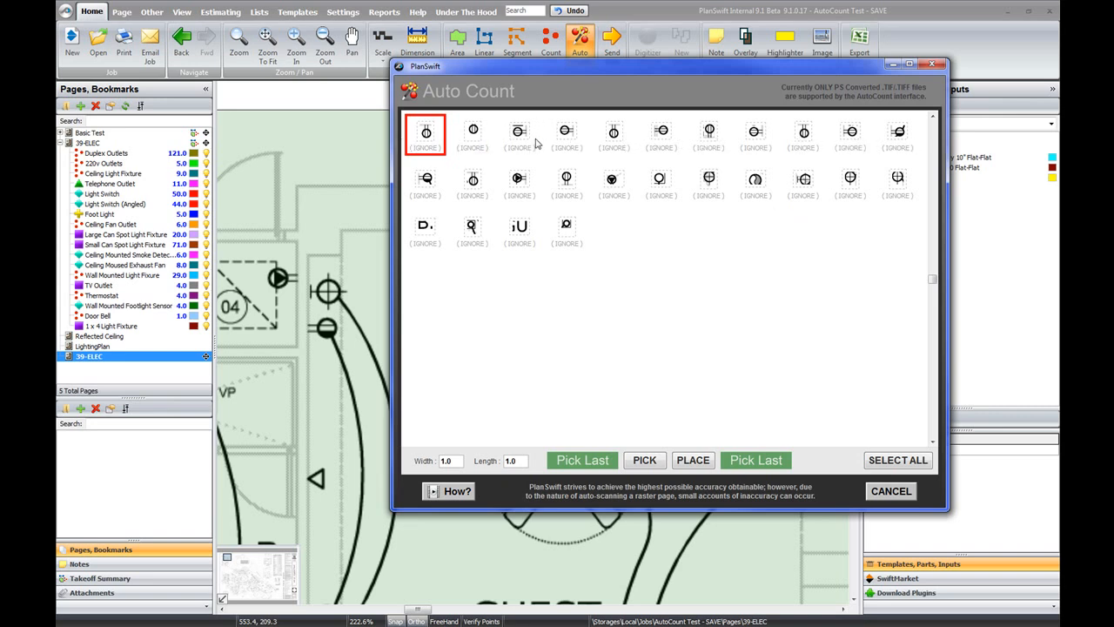
Mark the first ten matches and the second row's second and fourth matches for placement
left_click(851, 133, "shift")
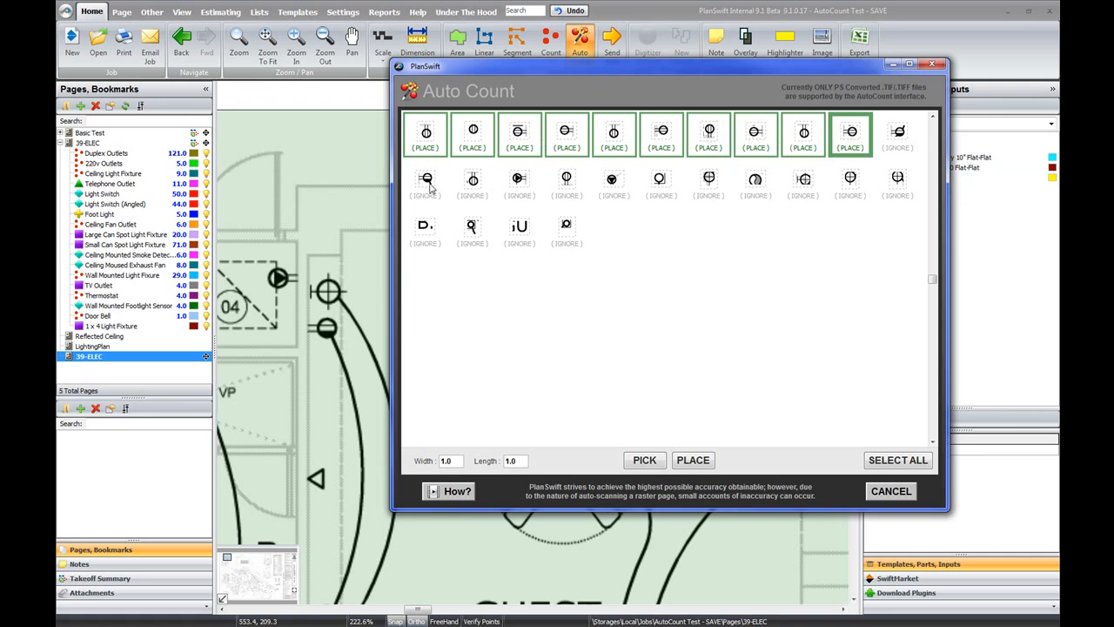
left_click(474, 185)
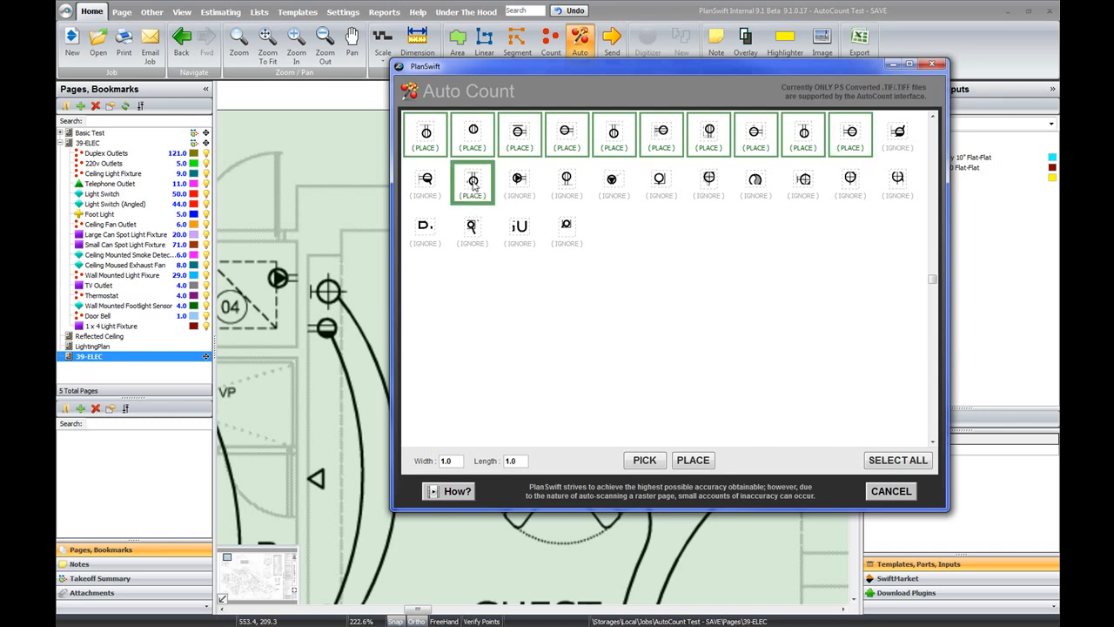
left_click(570, 190)
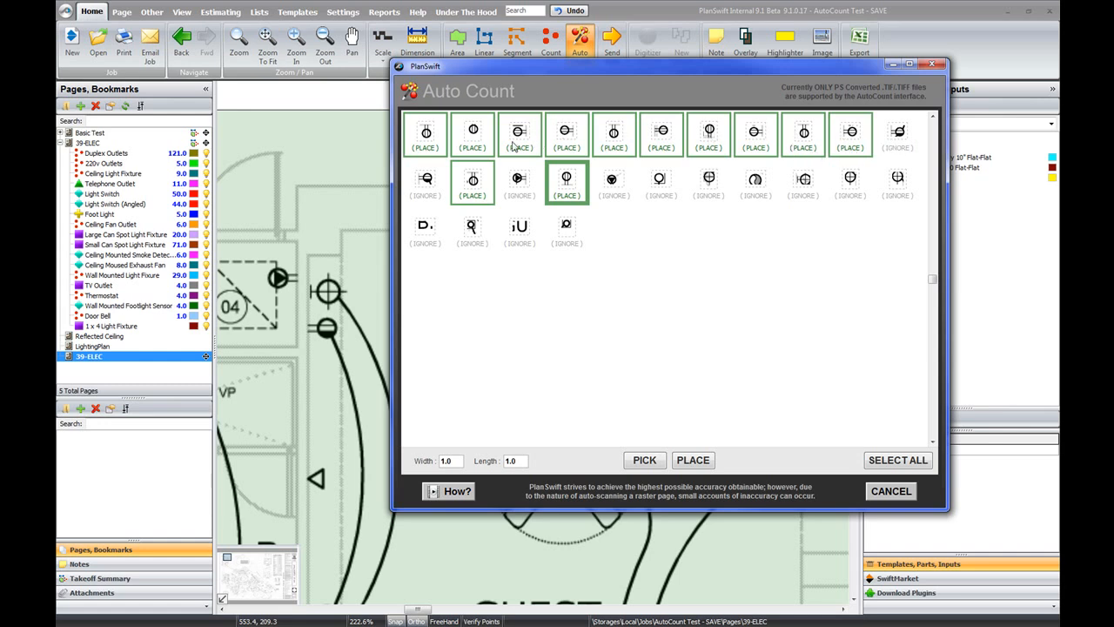
left_click(855, 153)
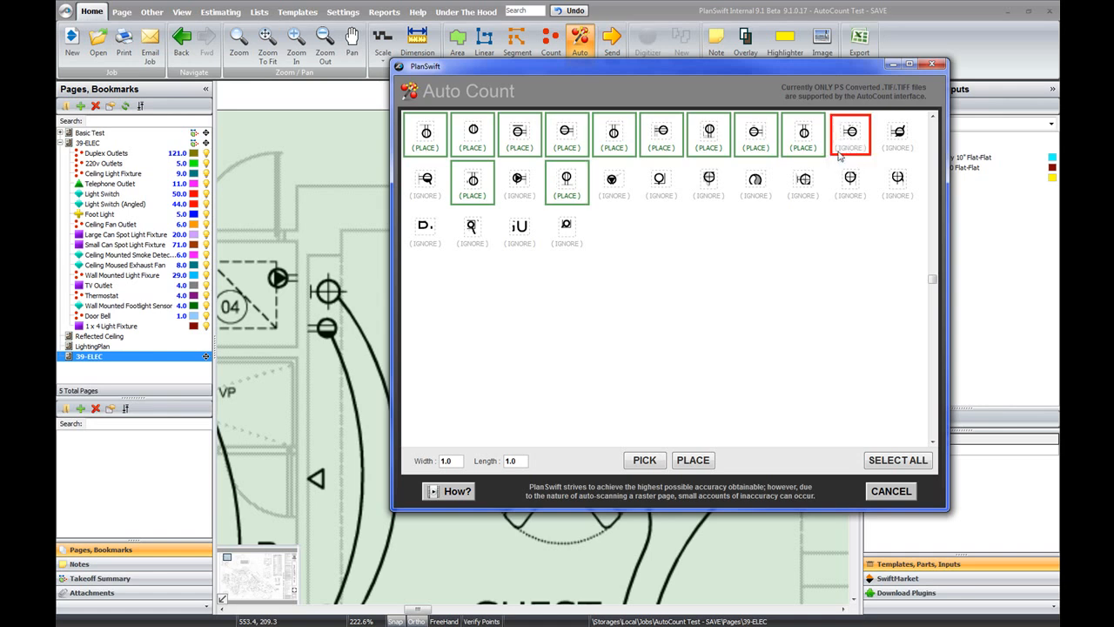
left_click(661, 142)
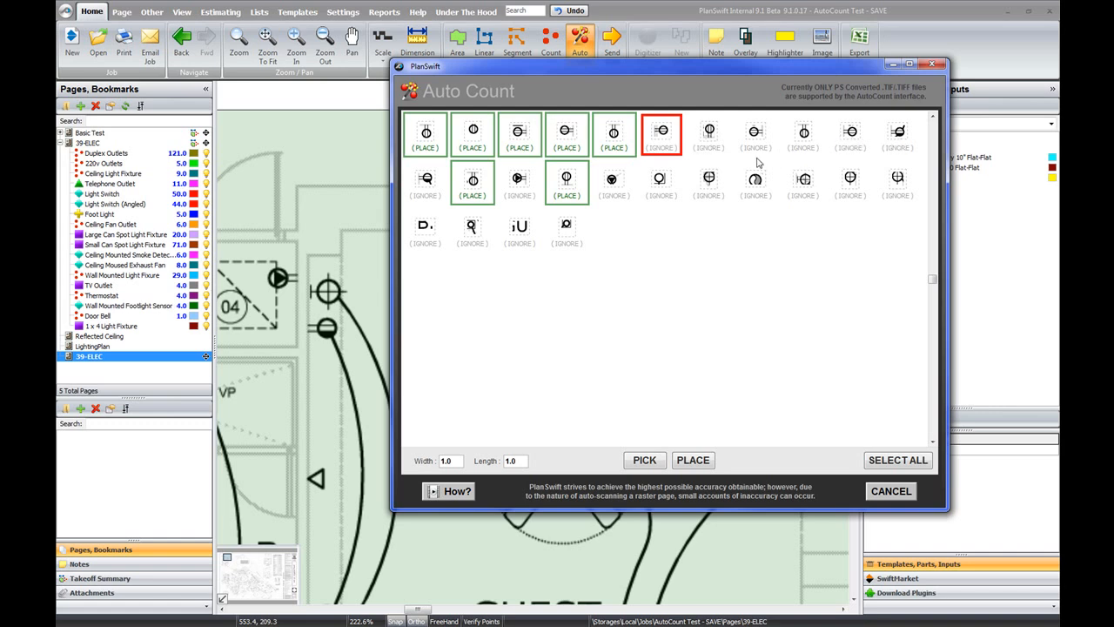
left_click(616, 146)
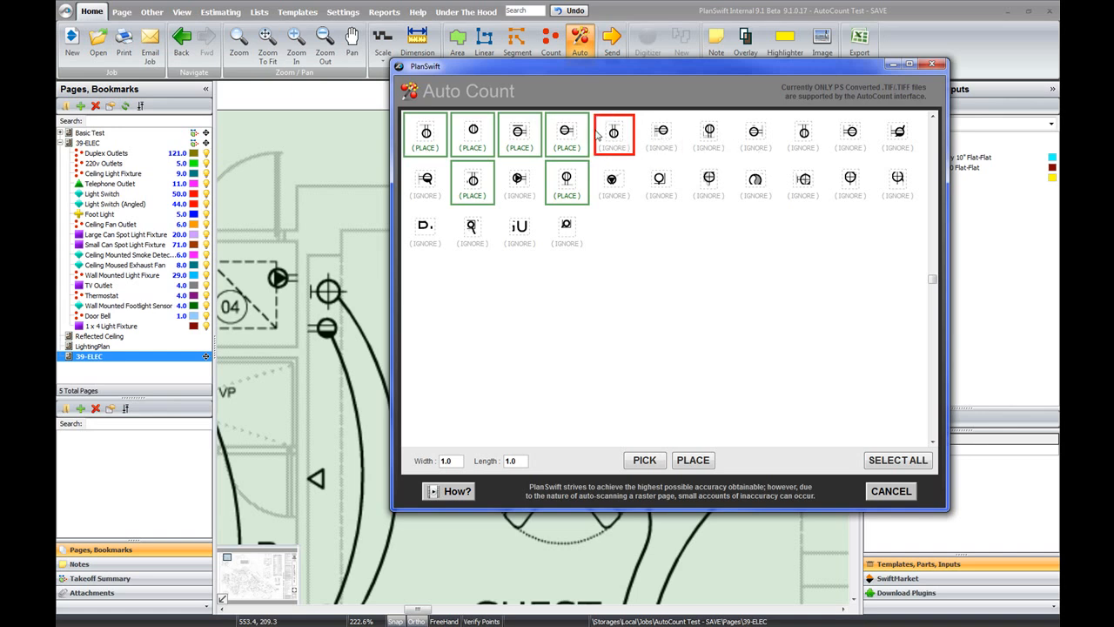
left_click(599, 136)
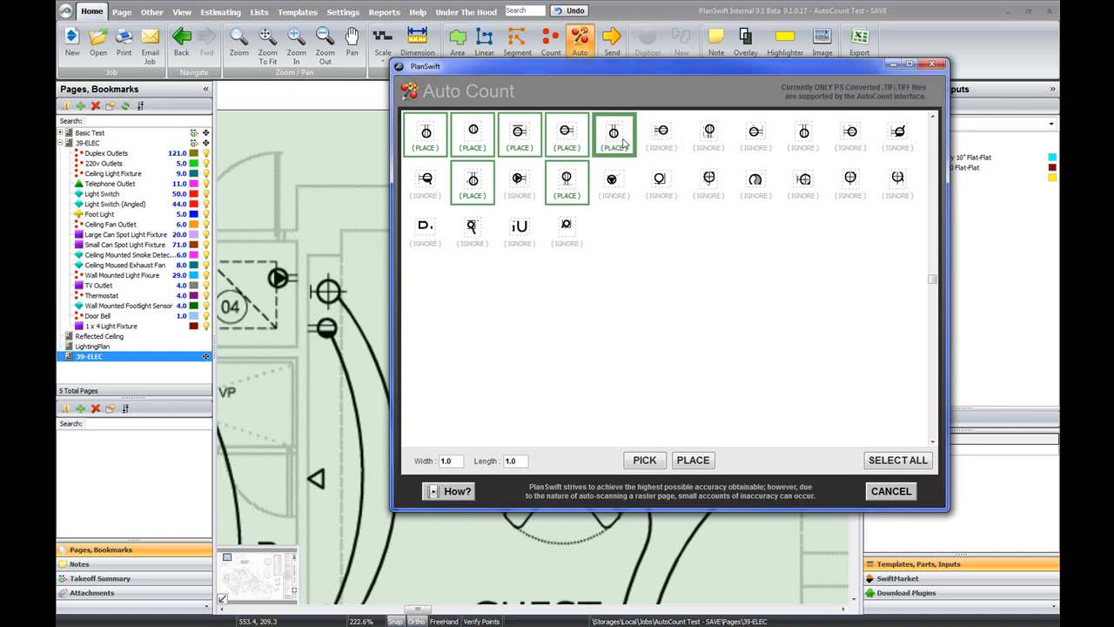
left_click(844, 140, "shift")
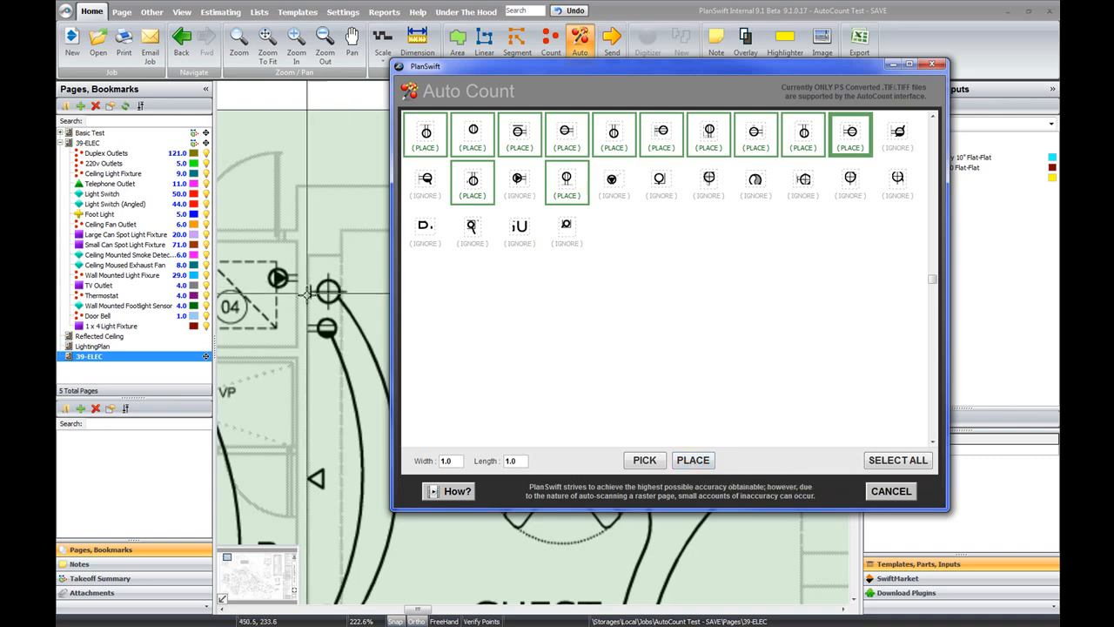
Check the marked matches against the guest house plan in region 1 and place them in the Duplex 2 count
left_click_drag(625, 70, 727, 96)
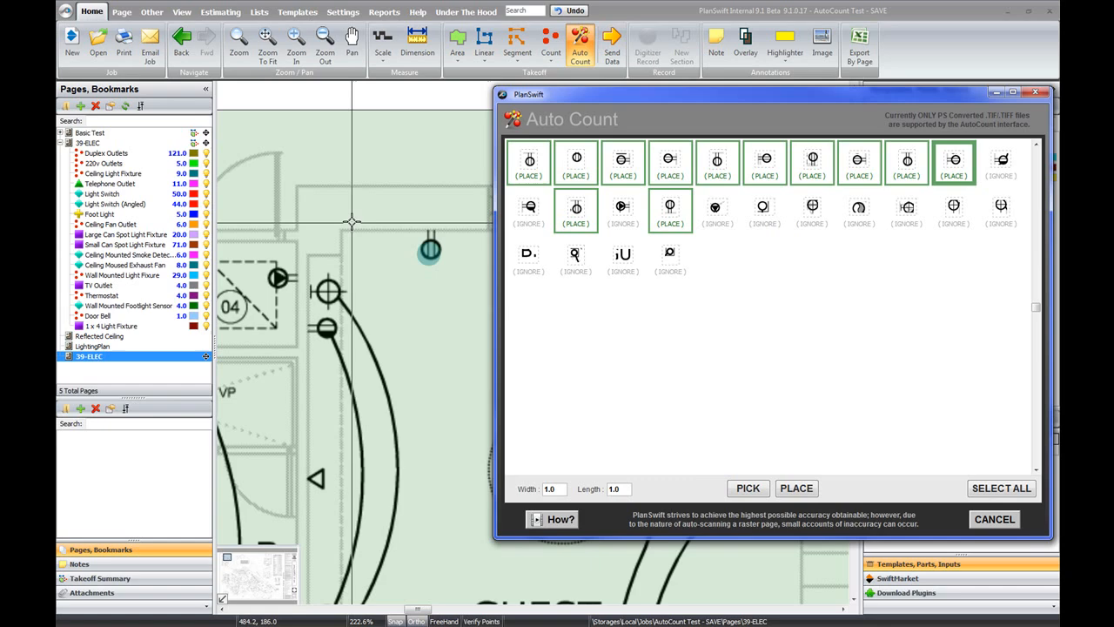
scroll(396, 283, "down", 5)
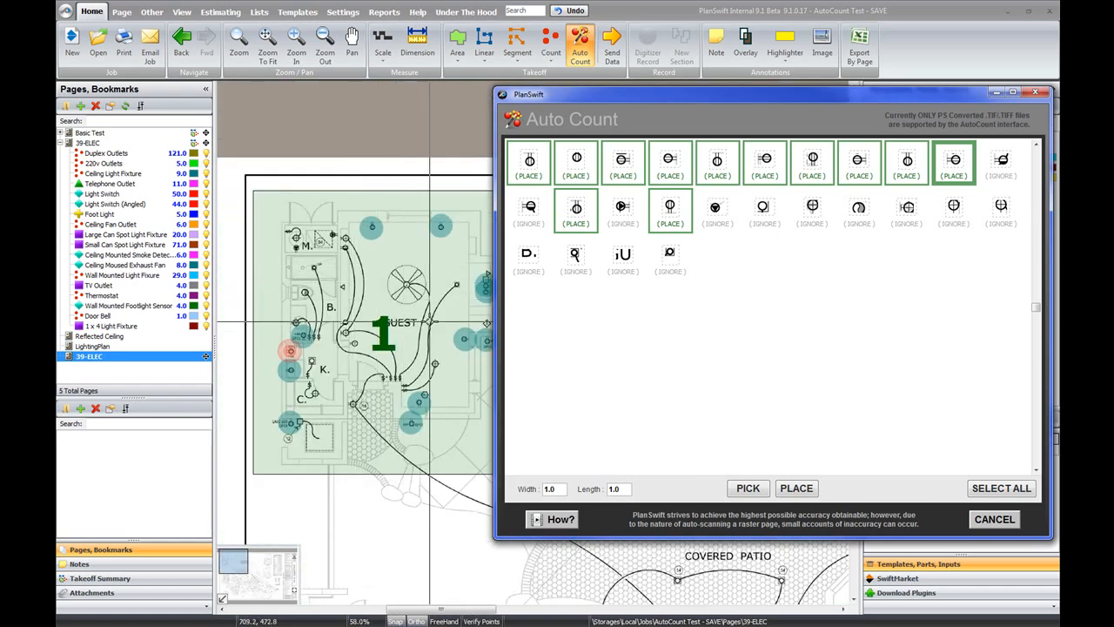
mouse_move(426, 324)
left_mouse_down()
mouse_move(402, 250)
mouse_move(395, 260)
left_mouse_up()
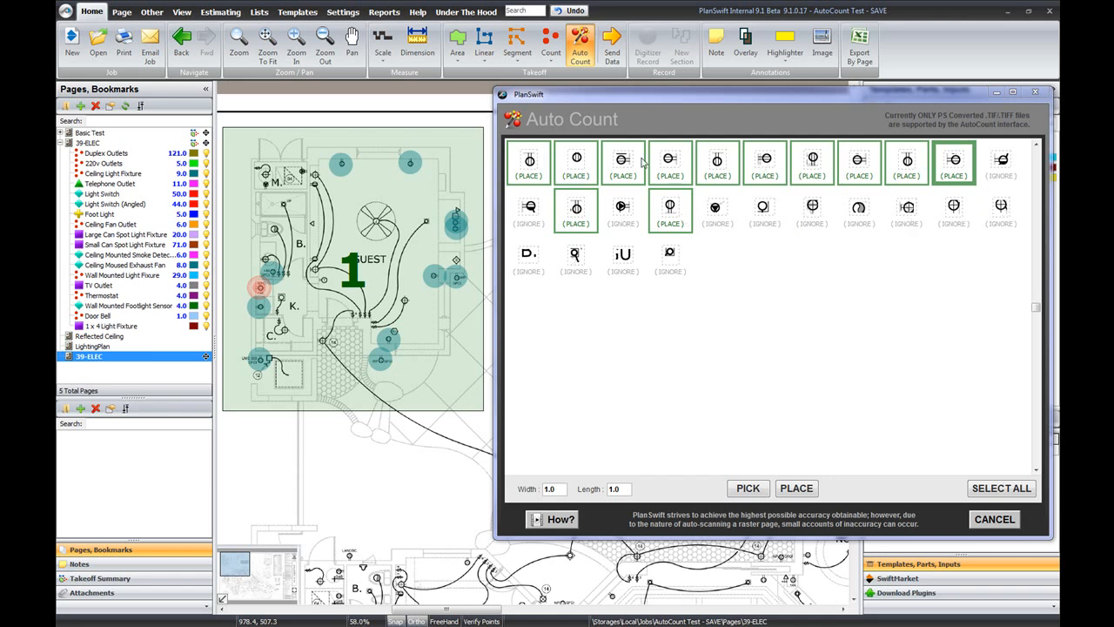
left_click(529, 216)
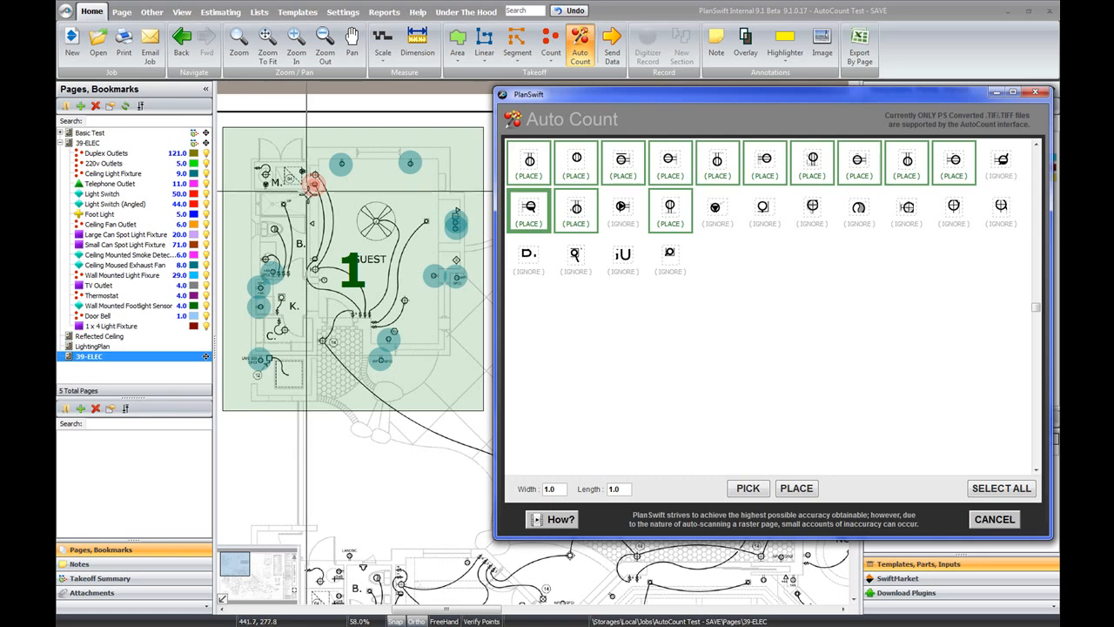
left_click(530, 218)
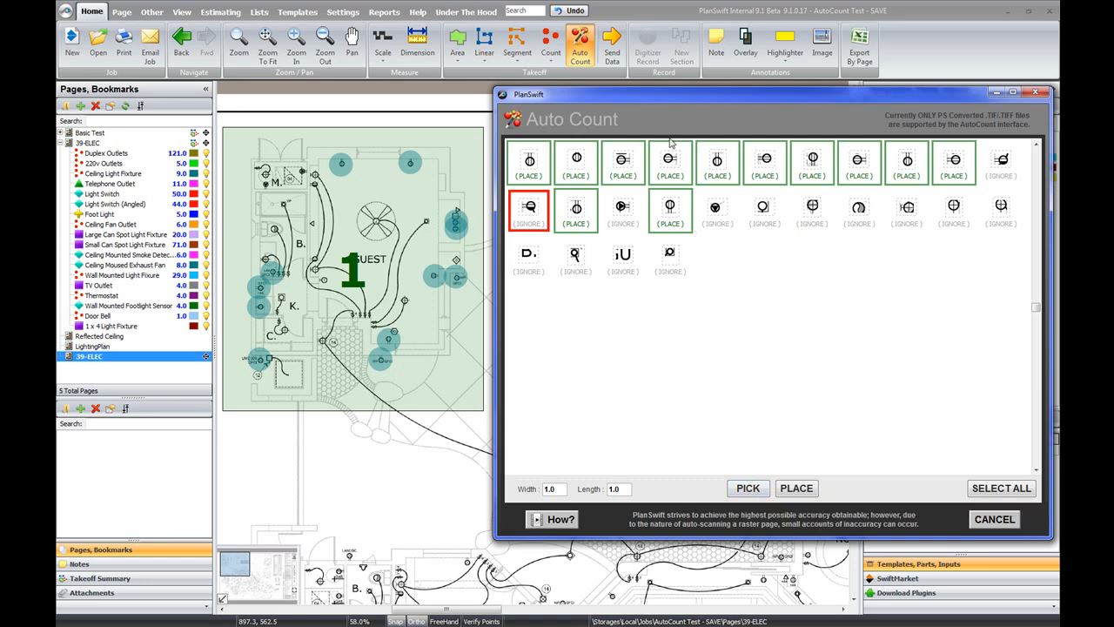
left_click(747, 489)
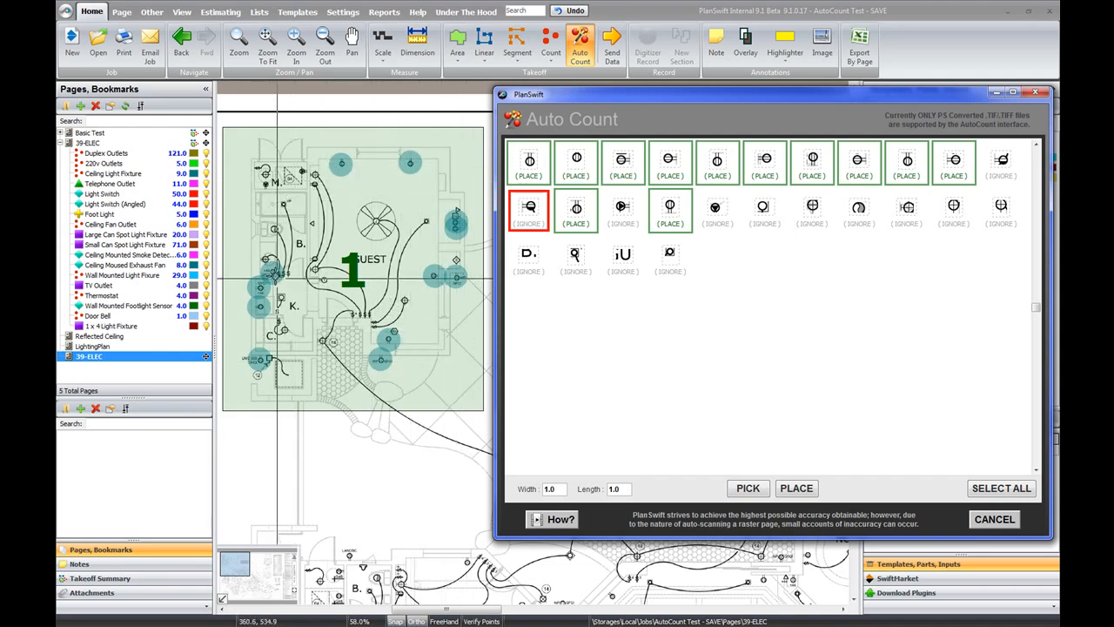
left_click(804, 492)
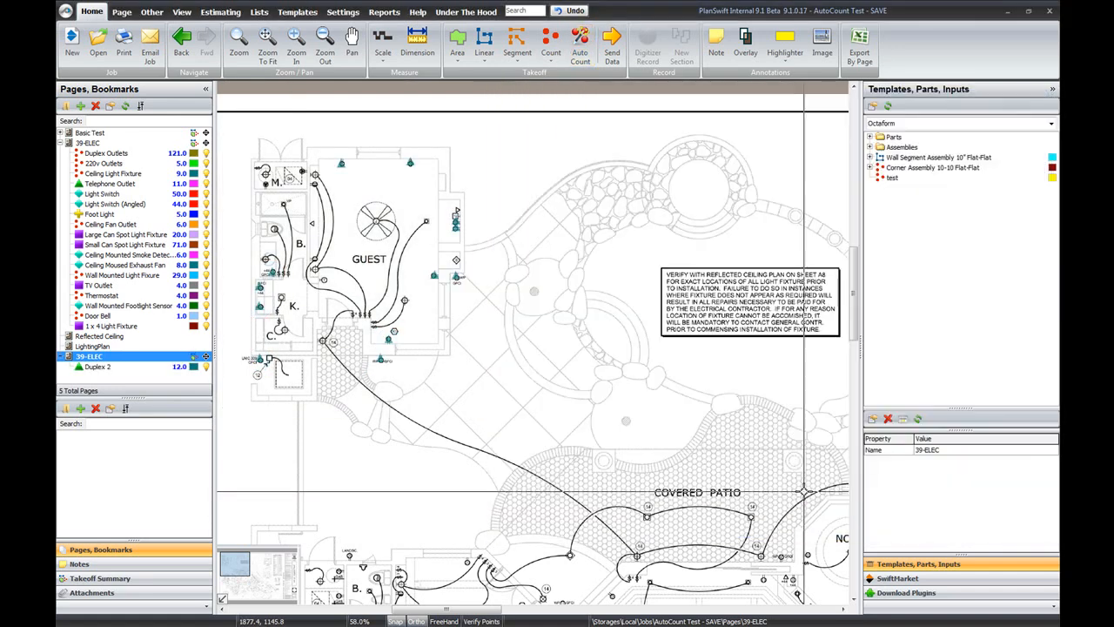
Start another Auto Count with the existing Duplex 2 count and run its symbol search in region 2
scroll(373, 221, "up", 1)
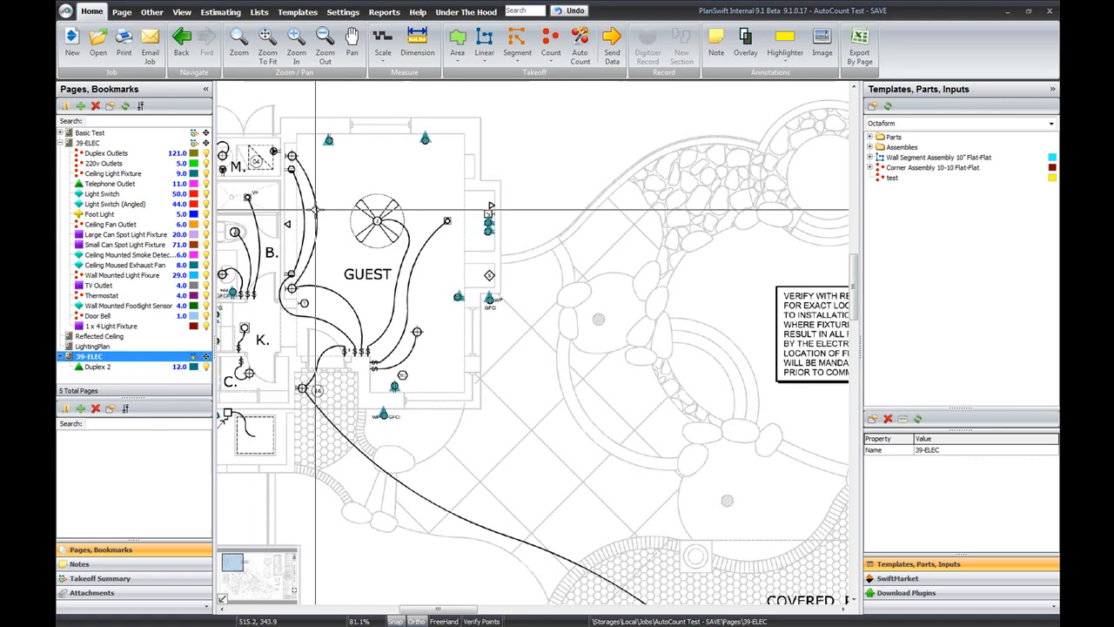
scroll(582, 331, "down", 3)
left_click_drag(668, 357, 549, 283)
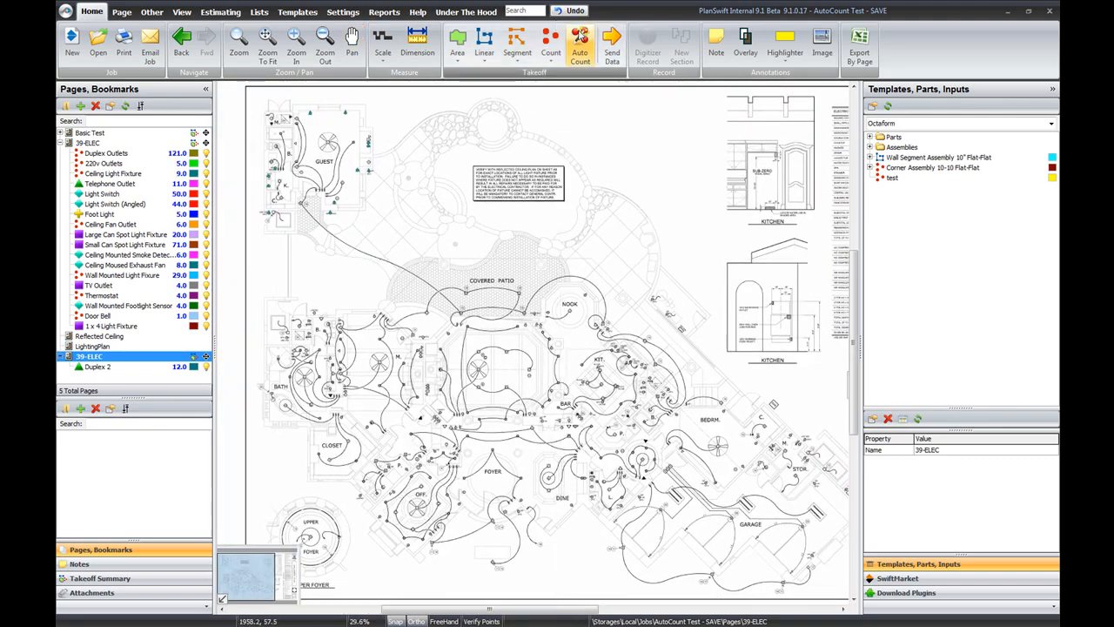
left_click(589, 50)
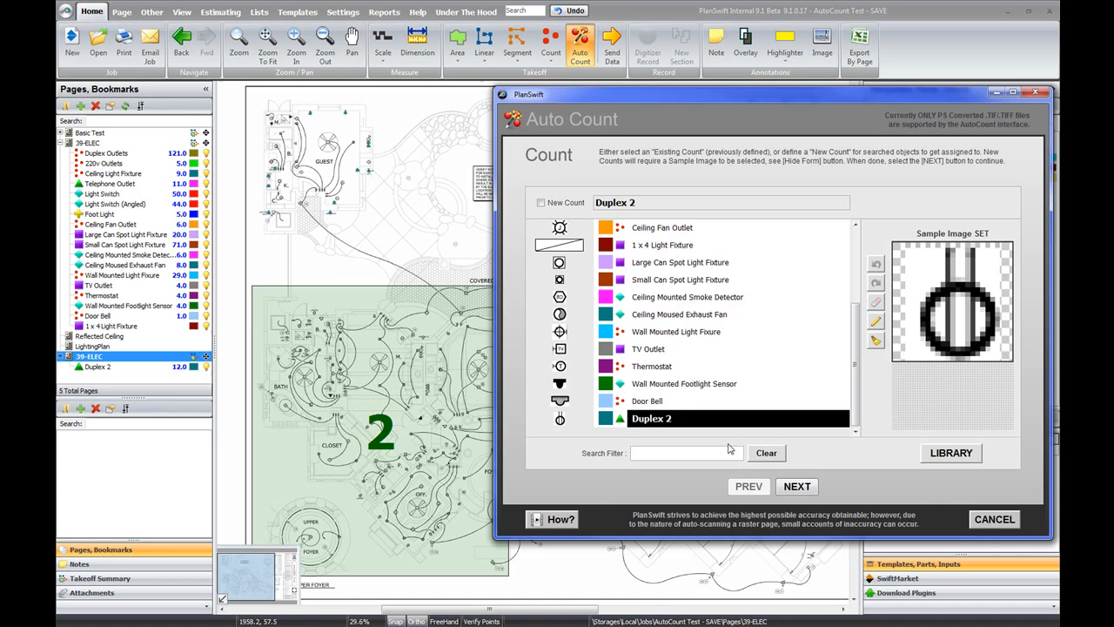
left_click(796, 487)
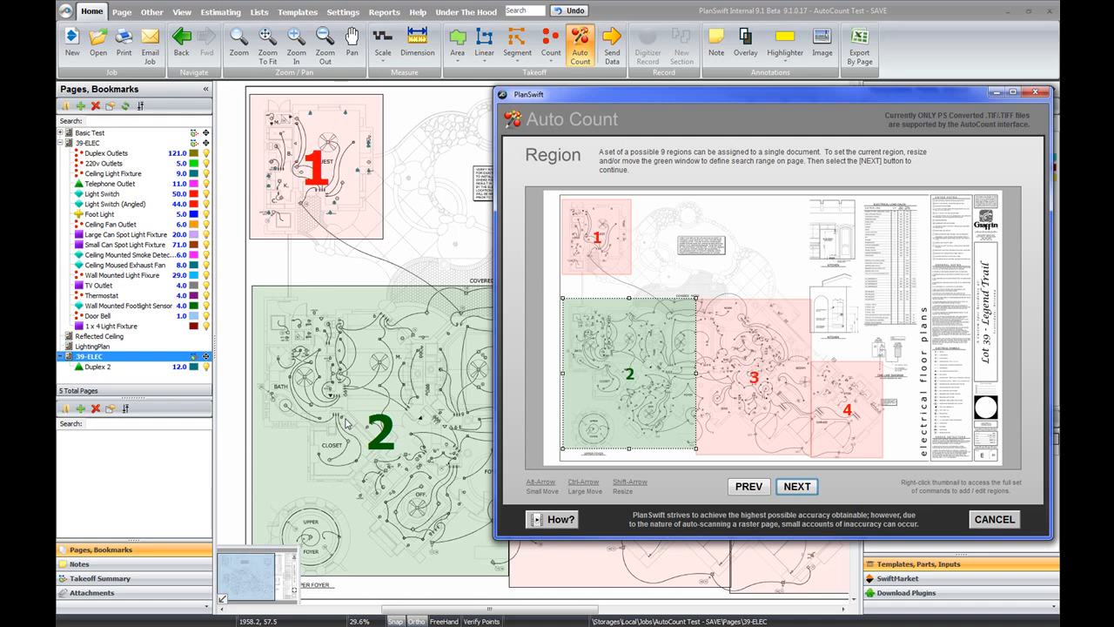
left_click(796, 486)
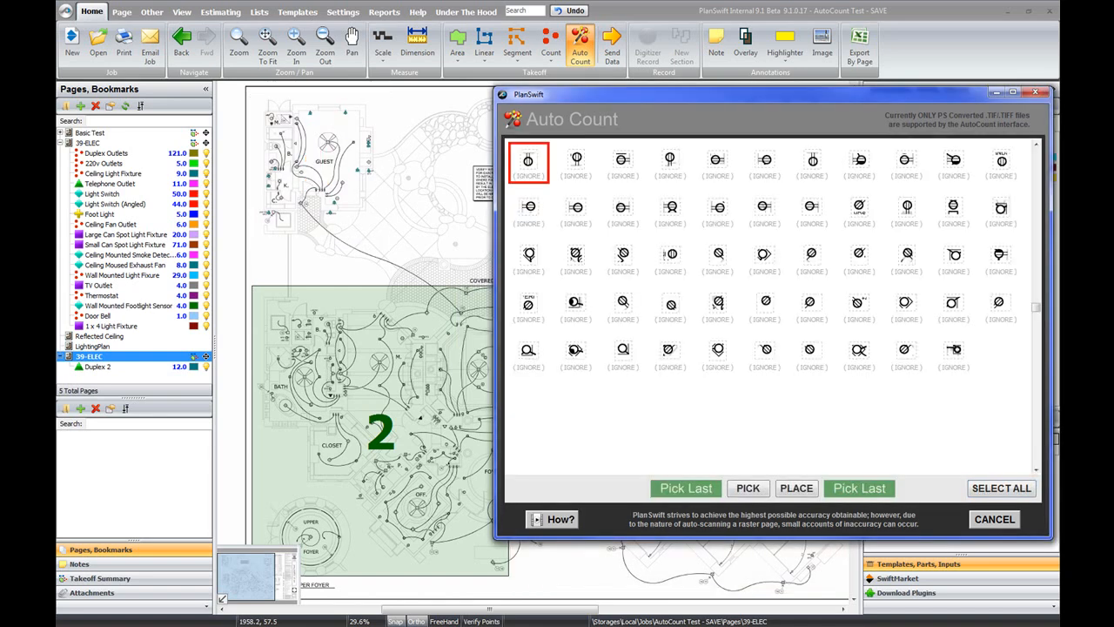
Mark the first row's first seven, ninth and eleventh matches and the second row's first ten matches for placement
left_click(818, 168, "shift")
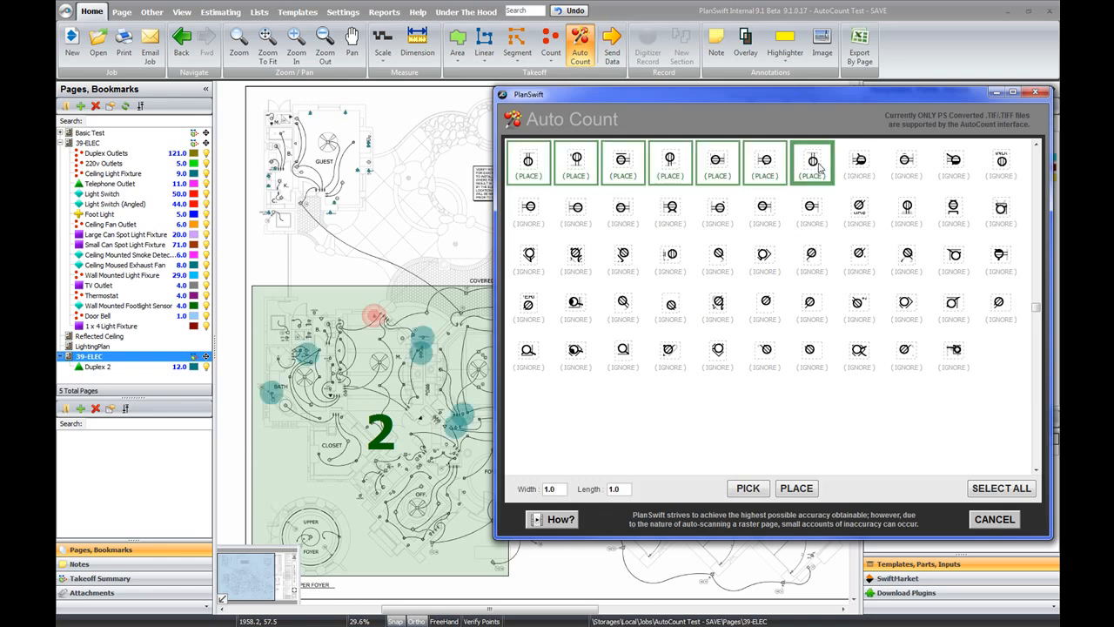
left_click(907, 168)
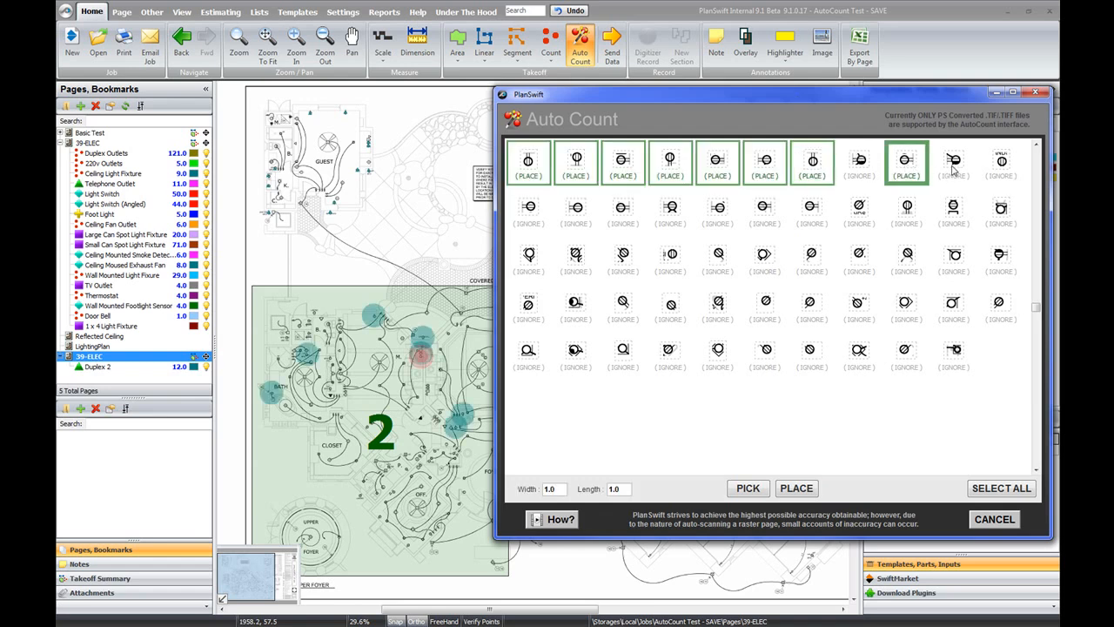
left_click(999, 170)
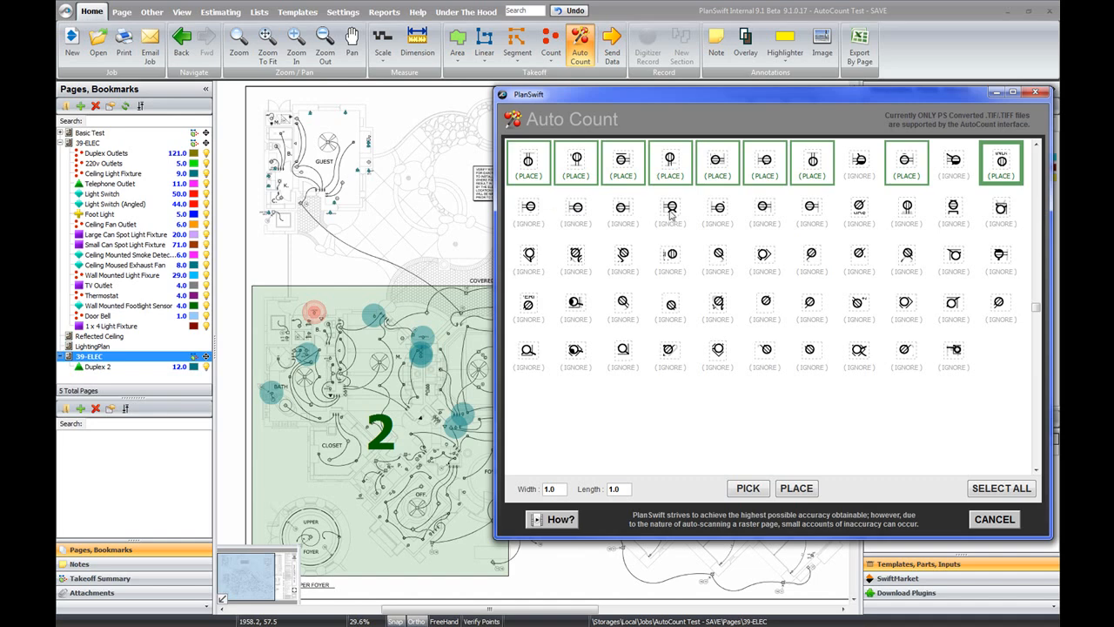
left_click(957, 214)
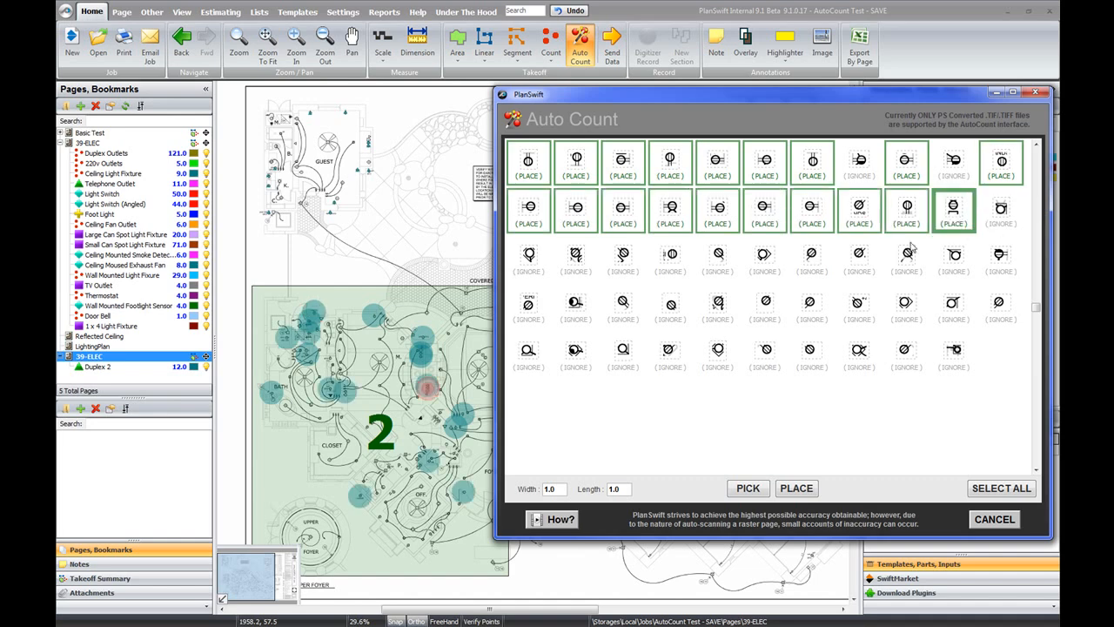
Mark the second through fifth and seventh through ninth matches in the third row for placement
left_click(574, 257)
left_click(676, 268, "shift")
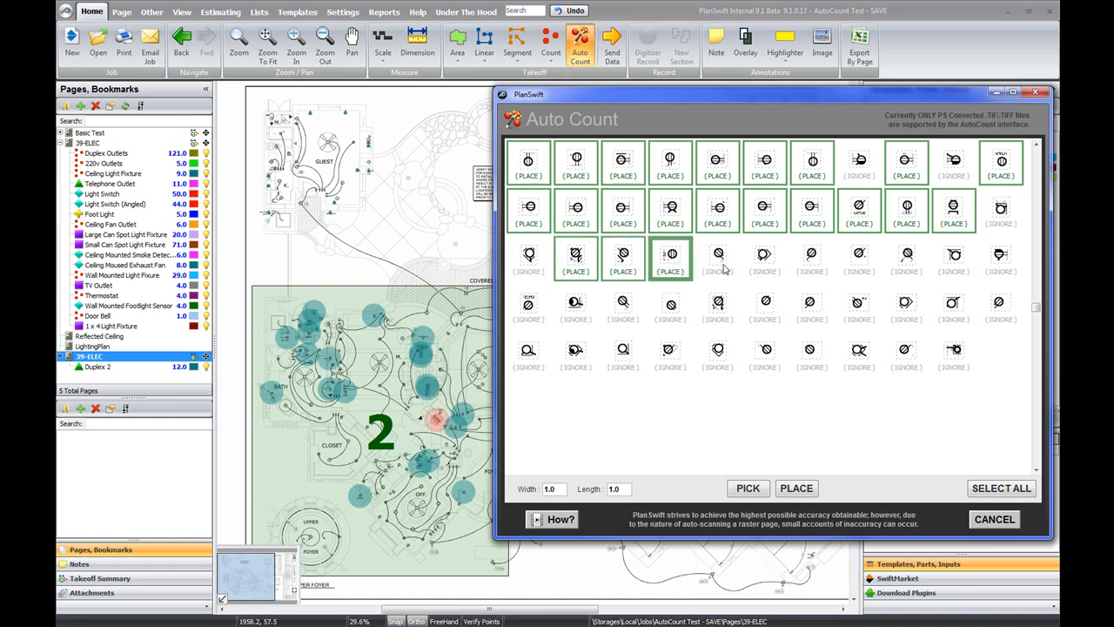
left_click(720, 263)
left_click(809, 264)
left_click(848, 263)
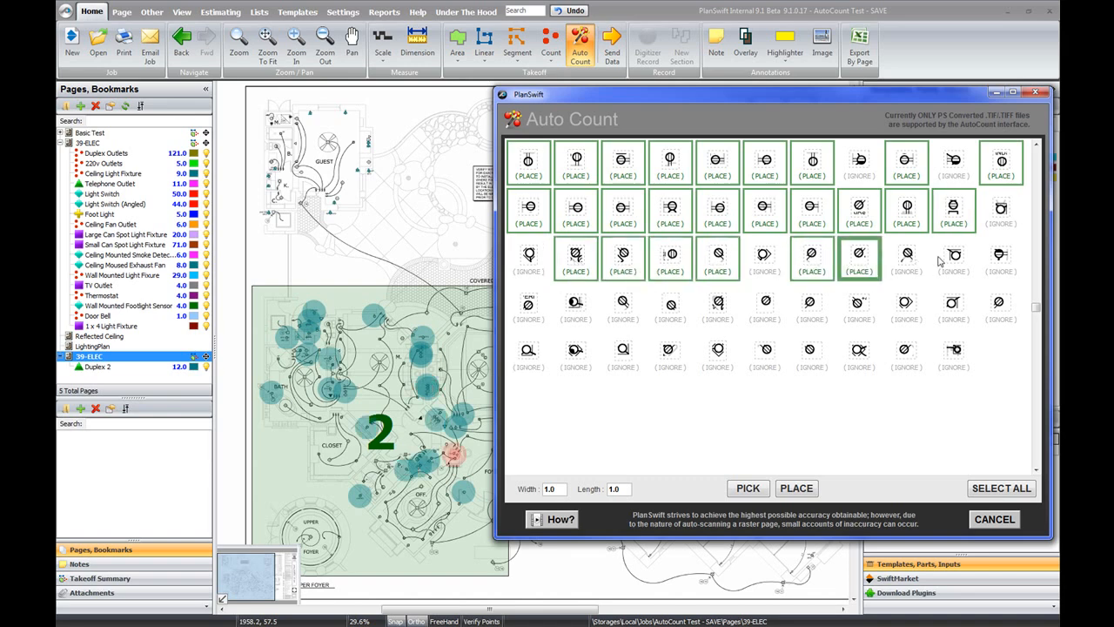
left_click(912, 261)
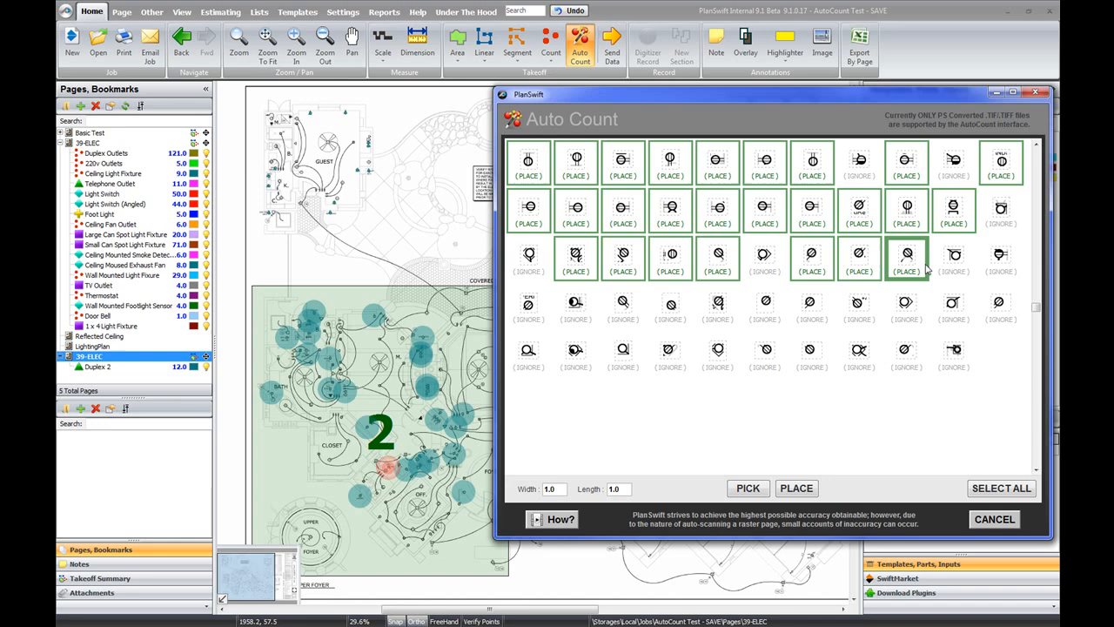
Mark the third through eighth matches and the last match in the fourth row for placement
left_click(625, 306)
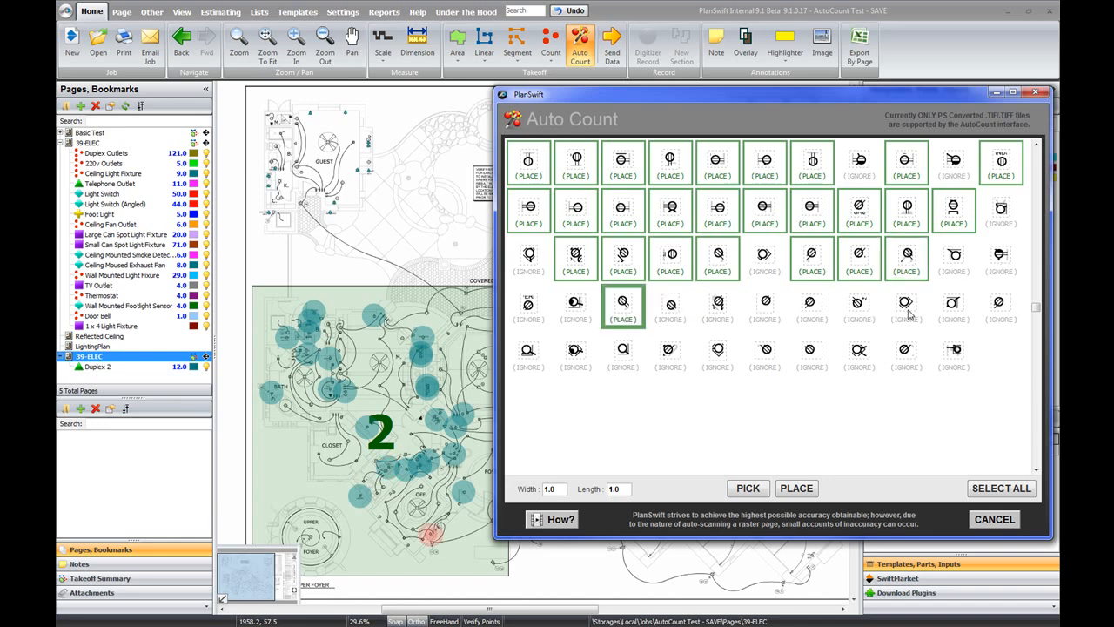
left_click(867, 310, "shift")
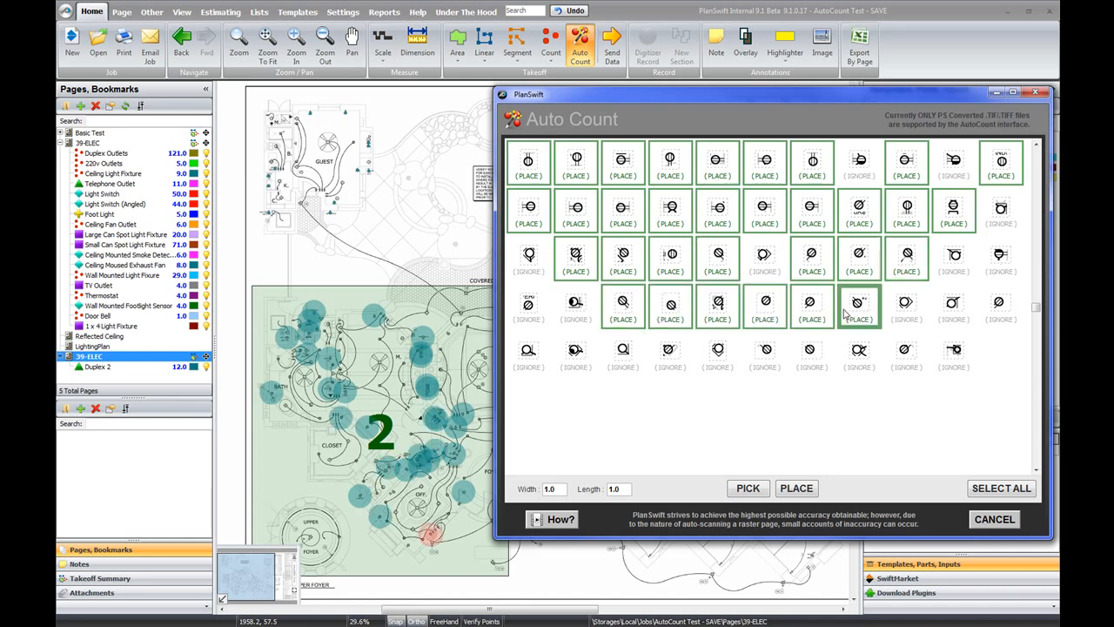
left_click(1001, 305)
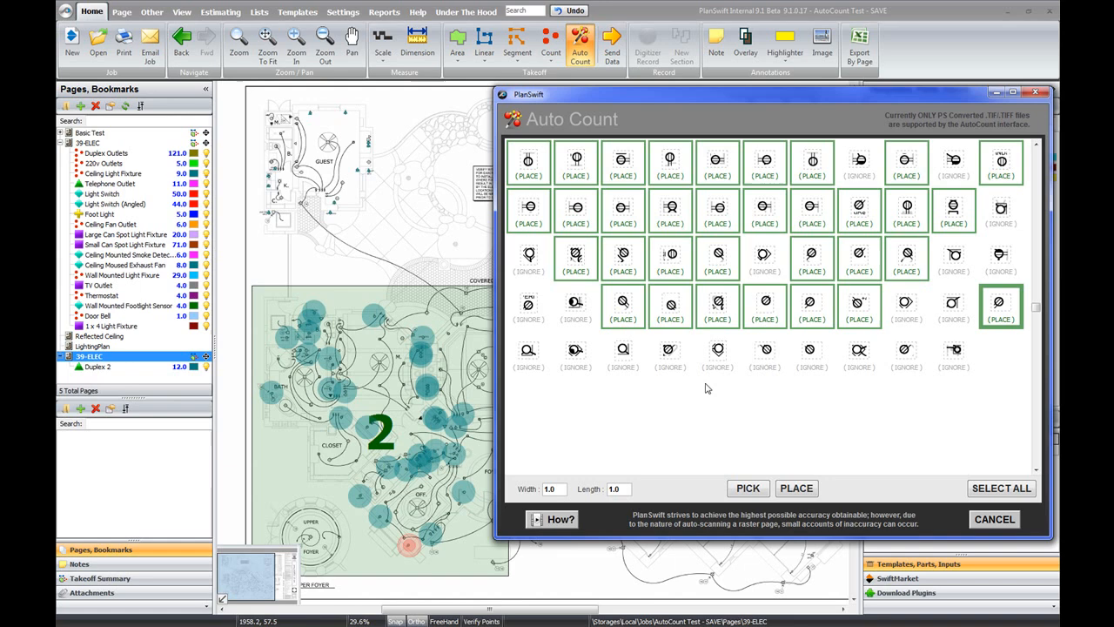
Mark the fifth row's fourth, sixth, seventh and ninth matches and the fourth row's first match for placement
left_click(670, 355)
left_click(765, 355)
left_click(811, 355)
left_click(906, 355)
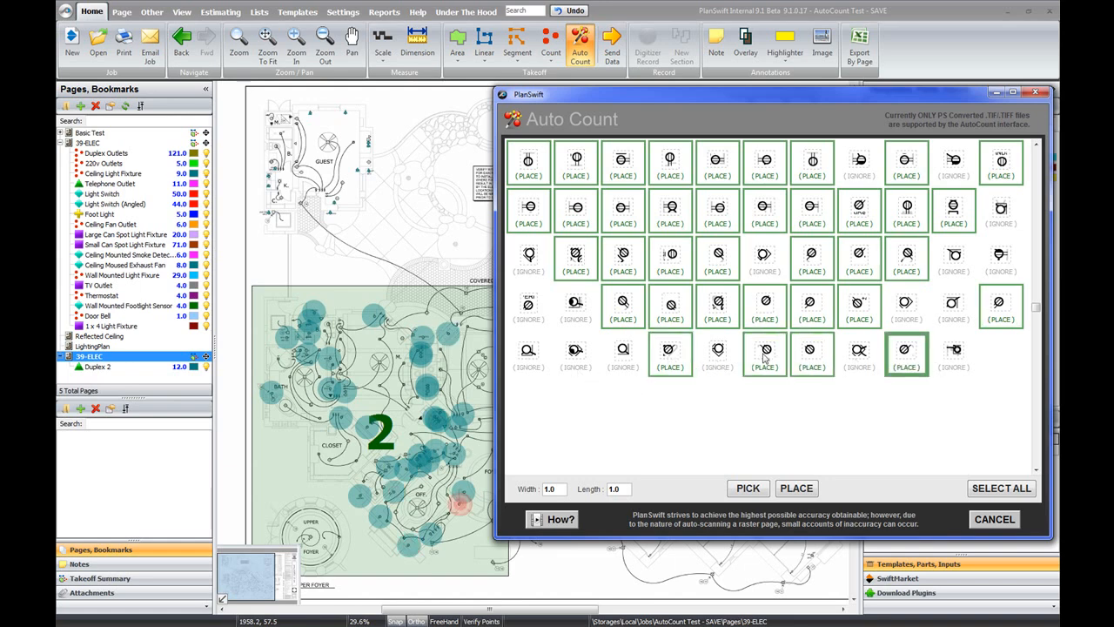
left_click(529, 306)
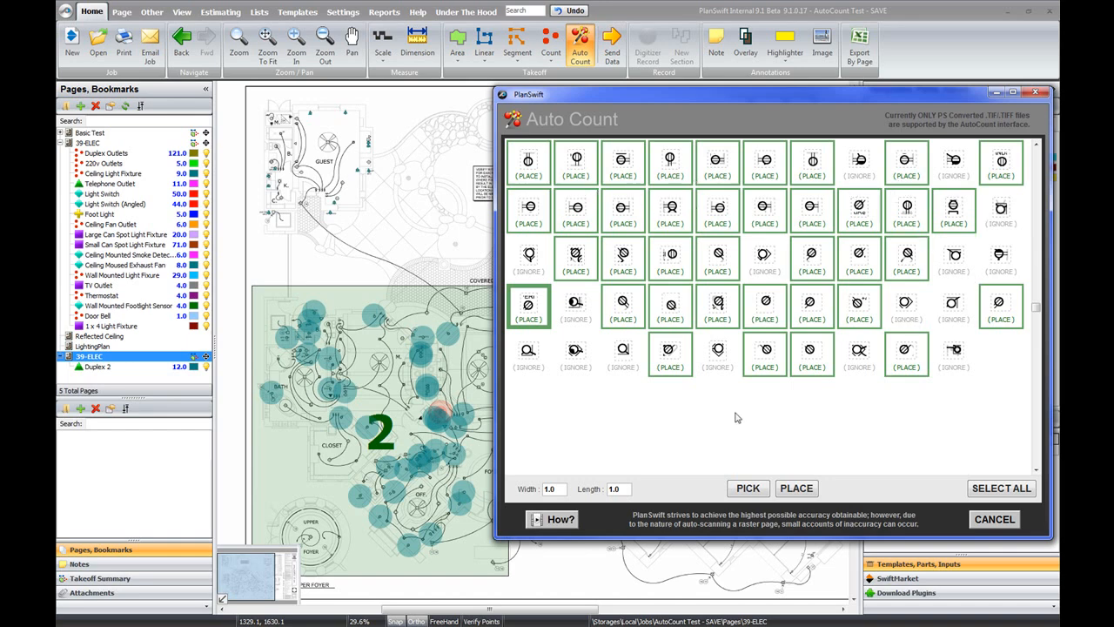
Place the marked Duplex 2 matches in region 2 and search region 3 for the same symbol
left_click(803, 490)
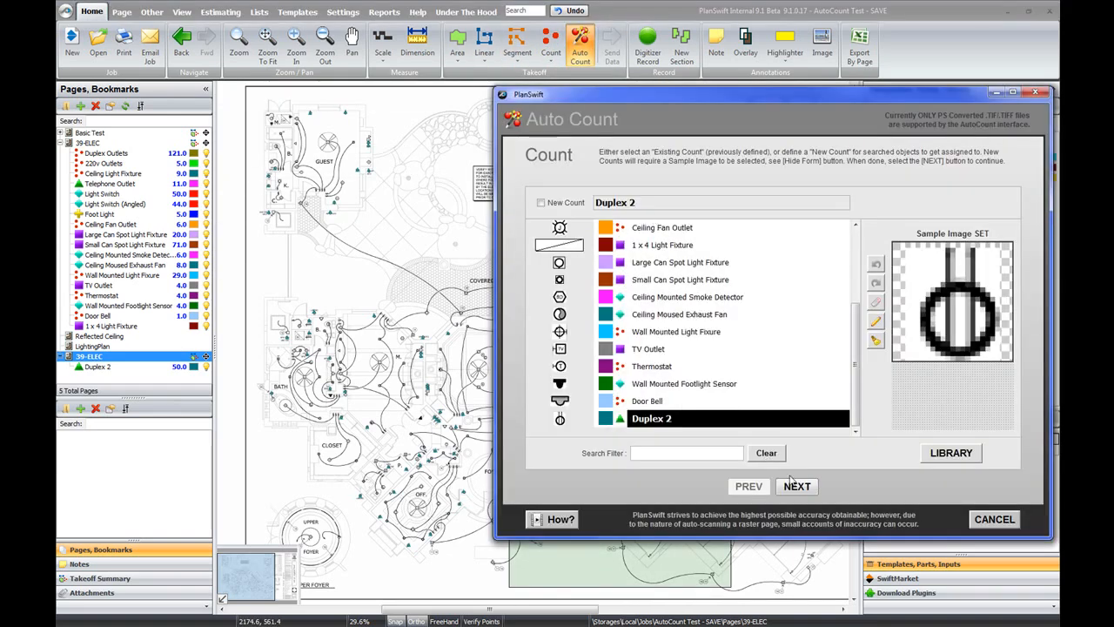
left_click(794, 484)
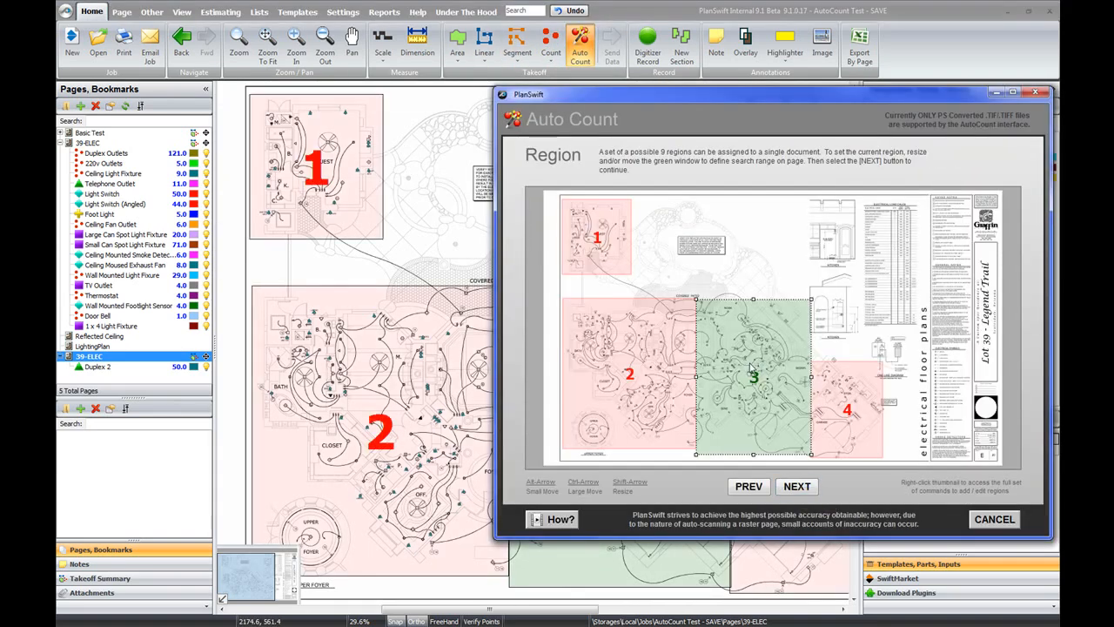
left_click(796, 485)
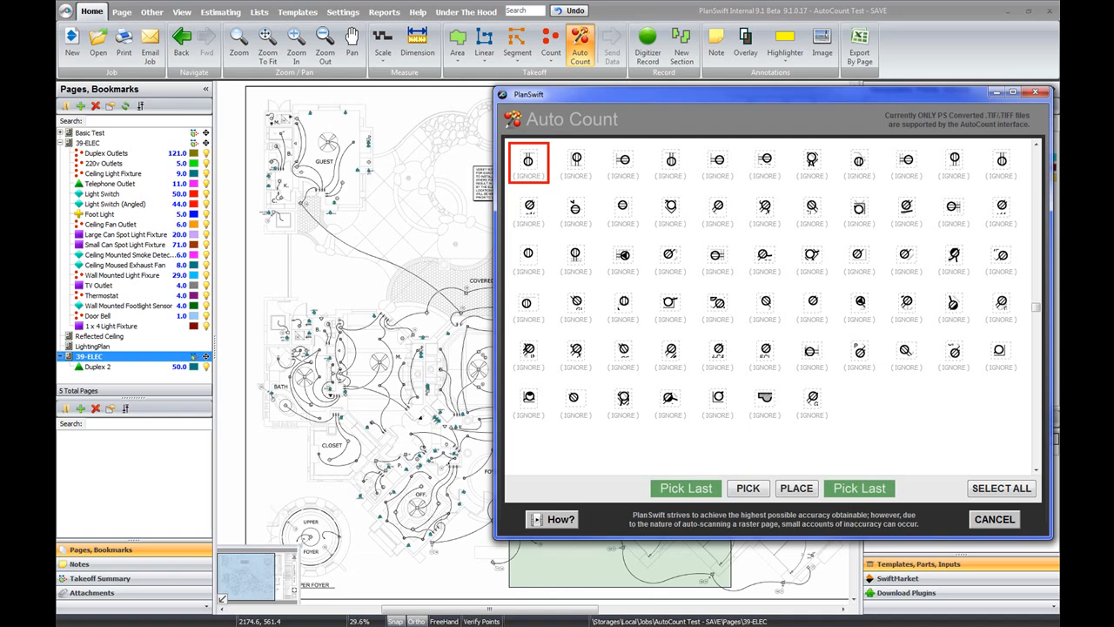
Mark the first row's first six and last four matches and the second row's first three matches for placement
left_click(765, 162, "shift")
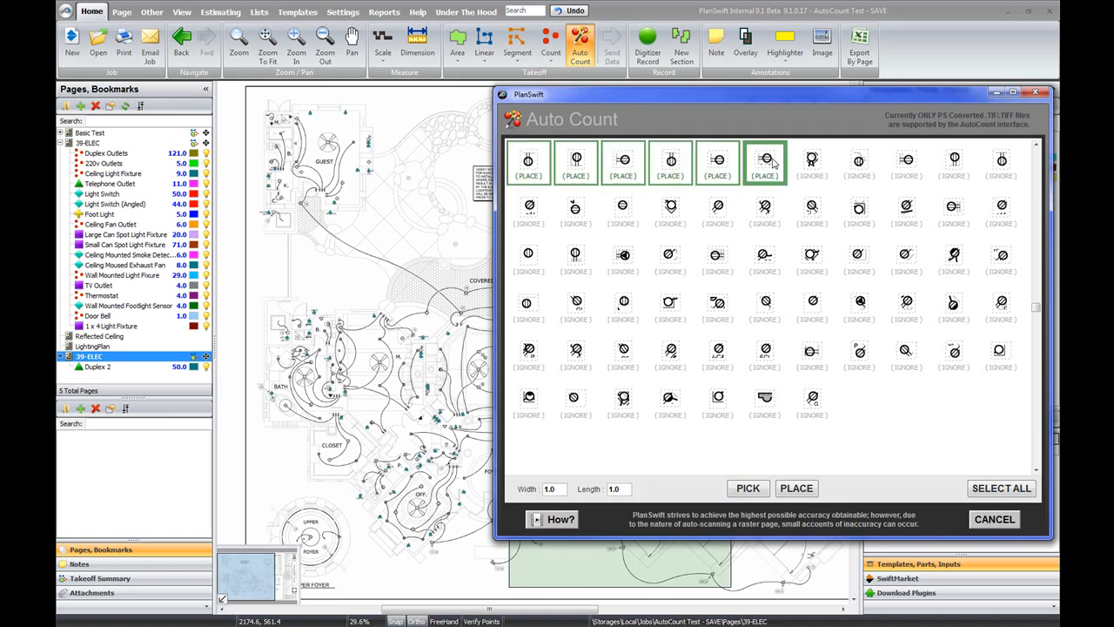
left_click(859, 164)
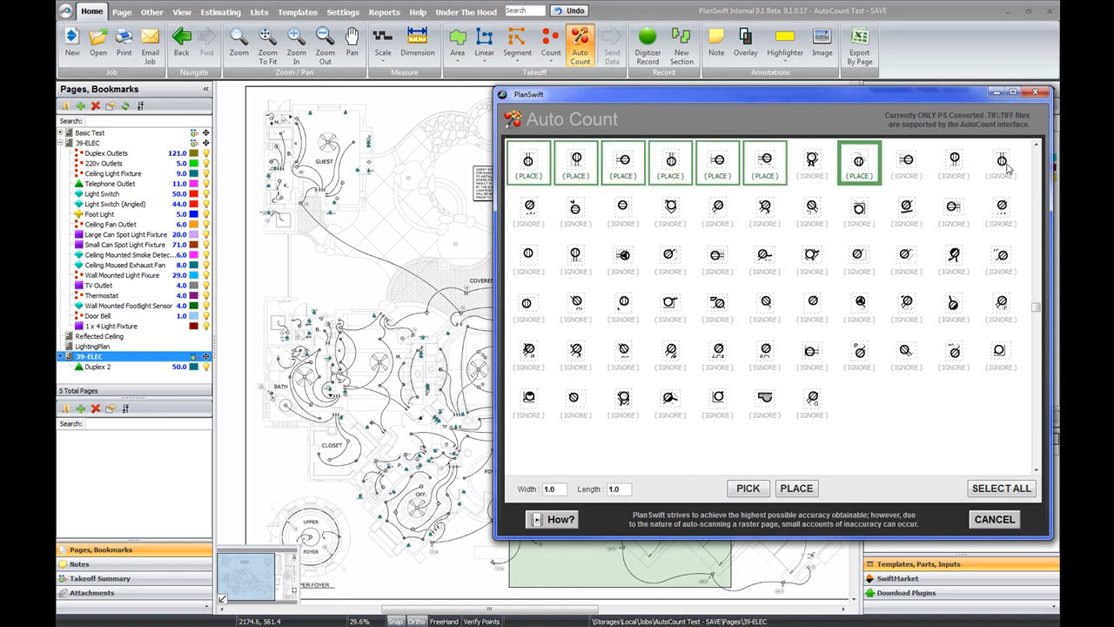
left_click(641, 216, "shift")
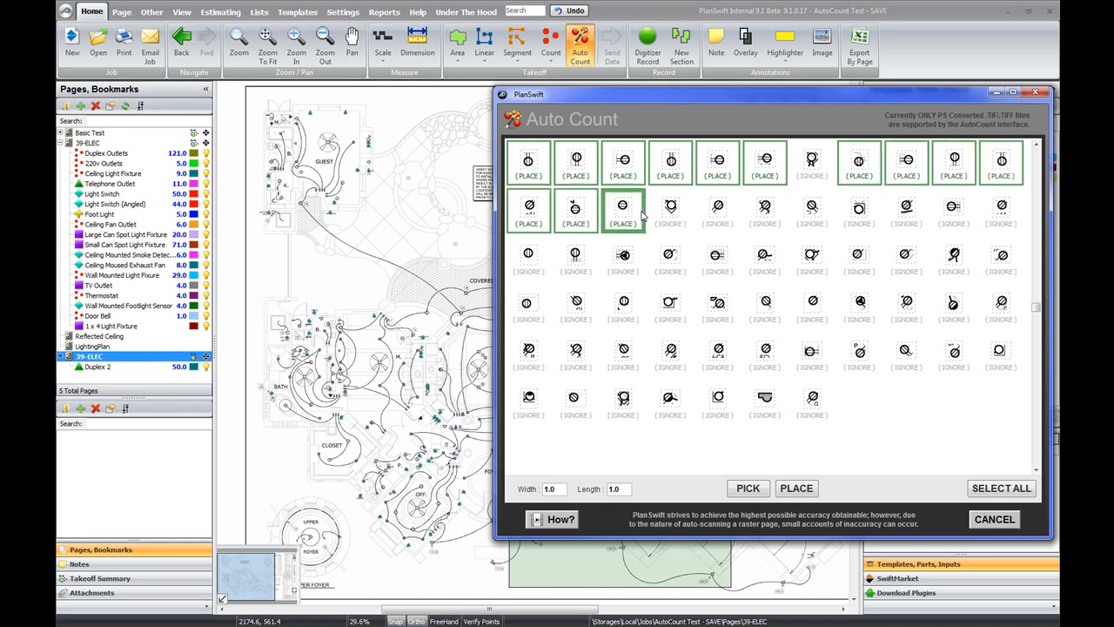
Mark the second row's fifth through seventh and ninth through eleventh matches for placement
left_click(719, 219)
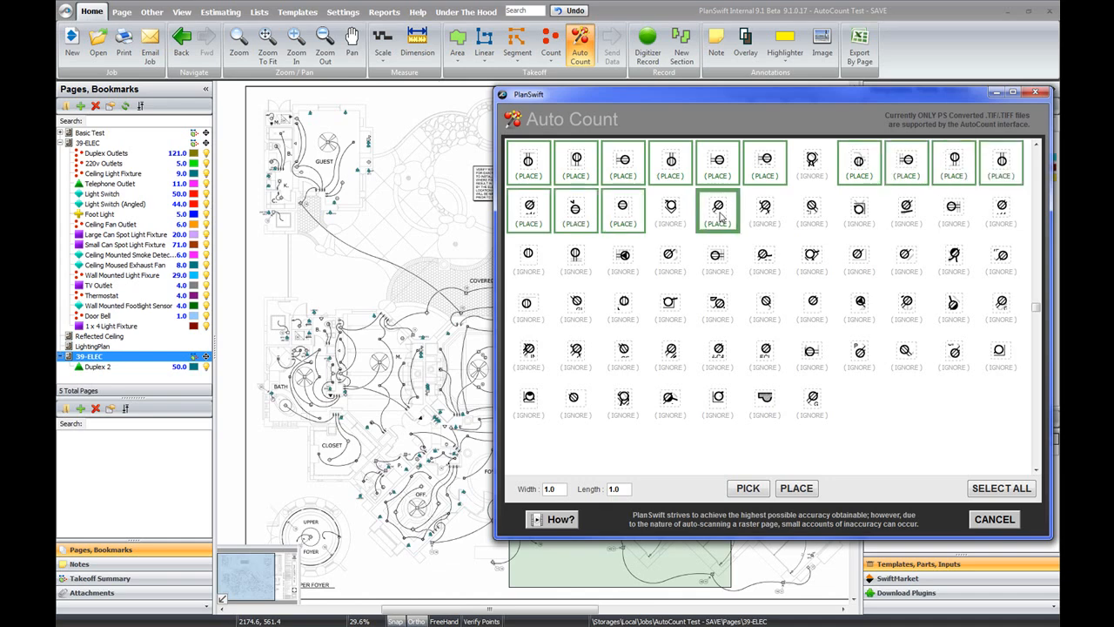
left_click(831, 220, "shift")
left_click(909, 218)
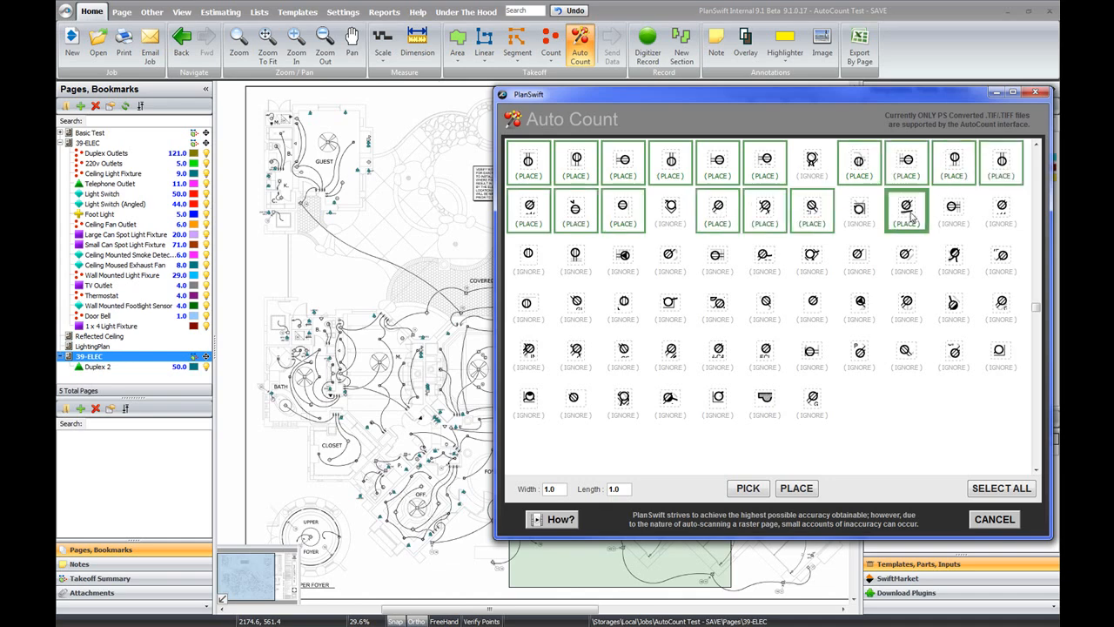
left_click(957, 214)
left_click(1006, 214)
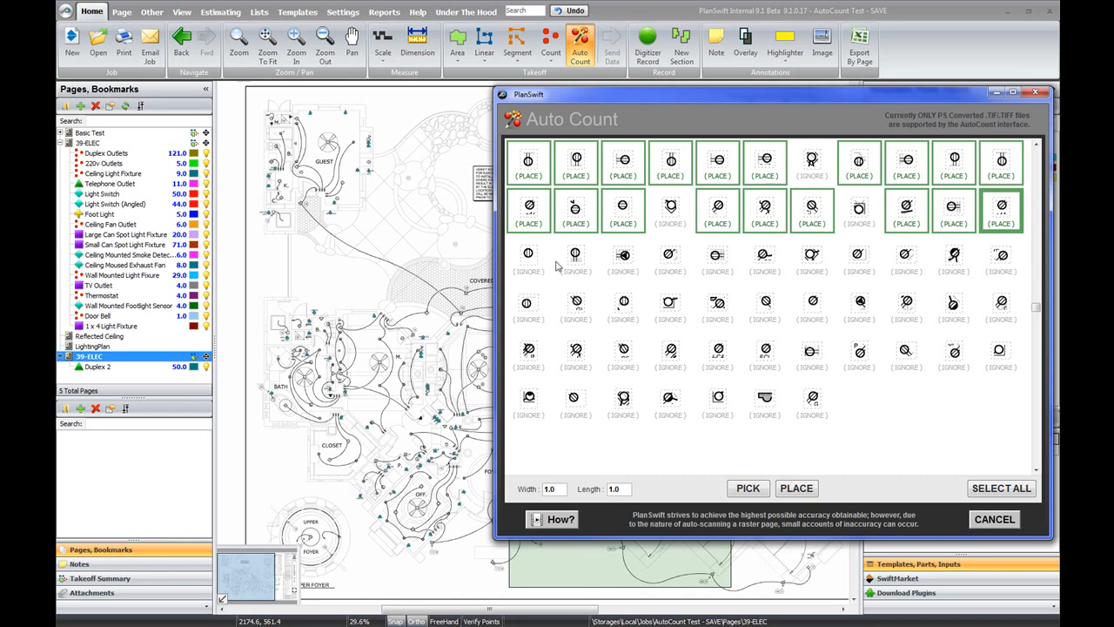
Mark the third row's first, second, fourth through sixth, eighth, ninth and eleventh matches for placement
left_click(585, 261, "shift")
left_click(670, 260)
left_click(716, 259)
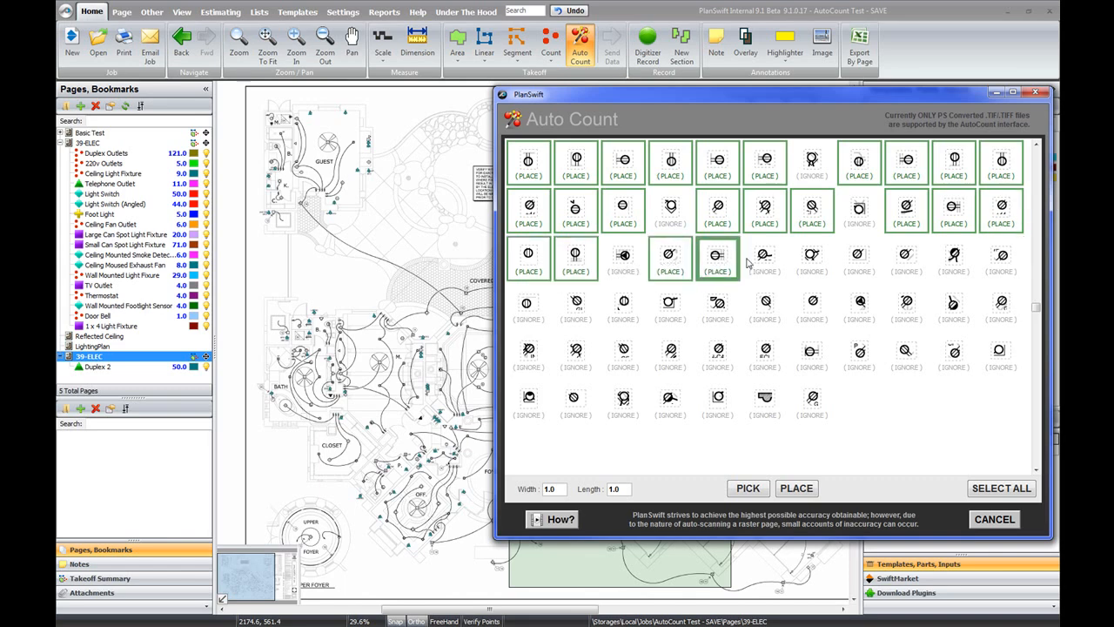
left_click(765, 257)
left_click(860, 259)
left_click(905, 261)
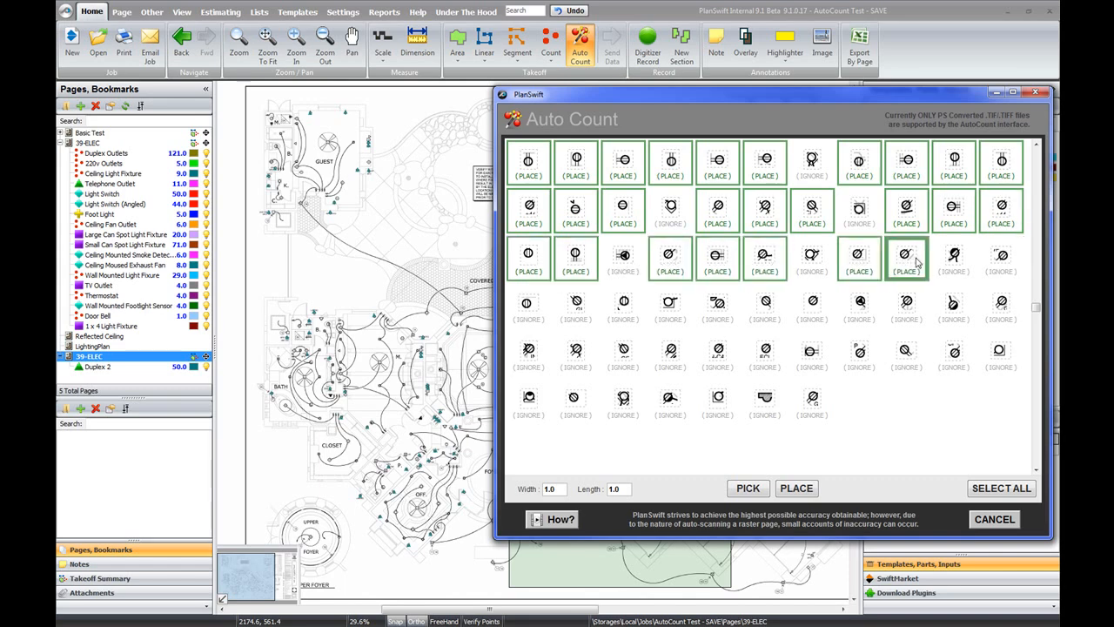
left_click(1007, 268)
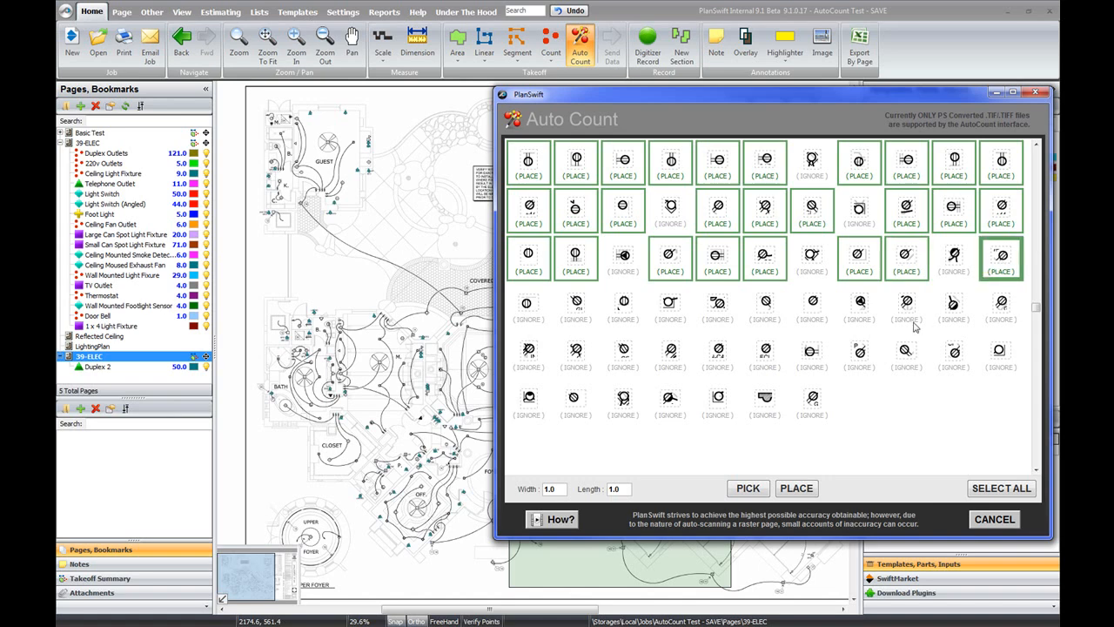
Mark the fourth row's first three, fifth through seventh, ninth and eleventh matches for placement
left_click(527, 308)
left_click(636, 308, "shift")
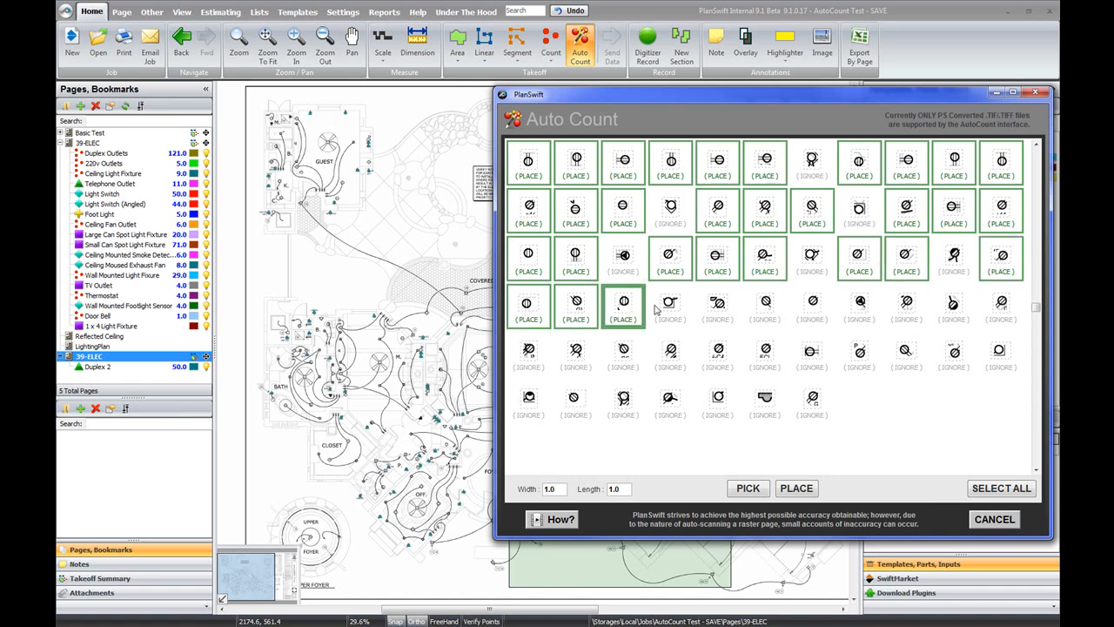
left_click(733, 311)
left_click(825, 311, "shift")
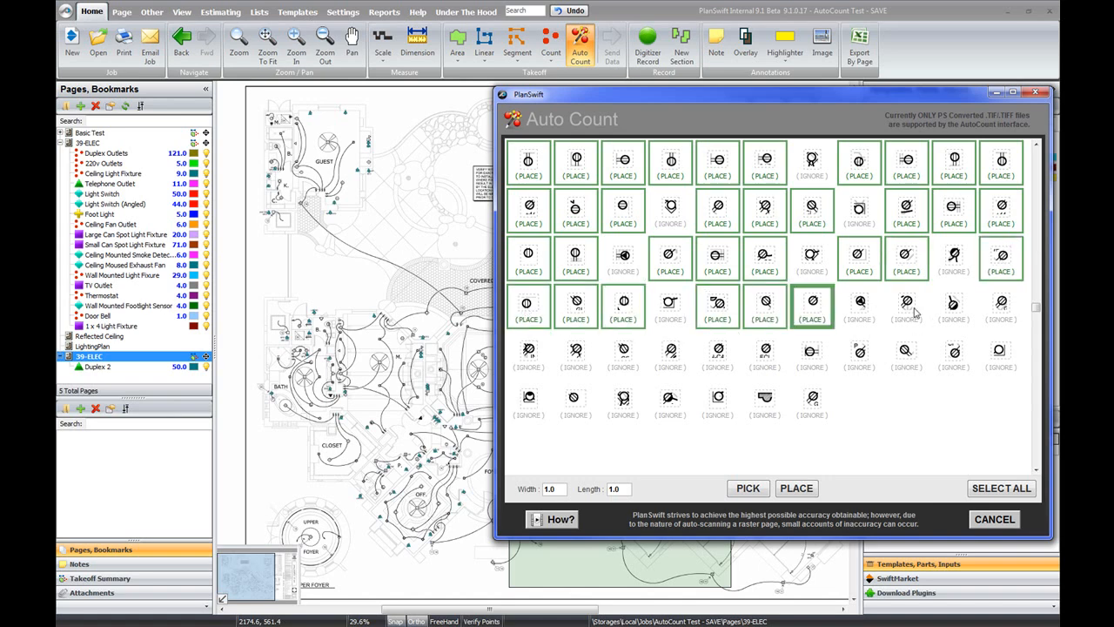
left_click(917, 313)
left_click(1006, 313)
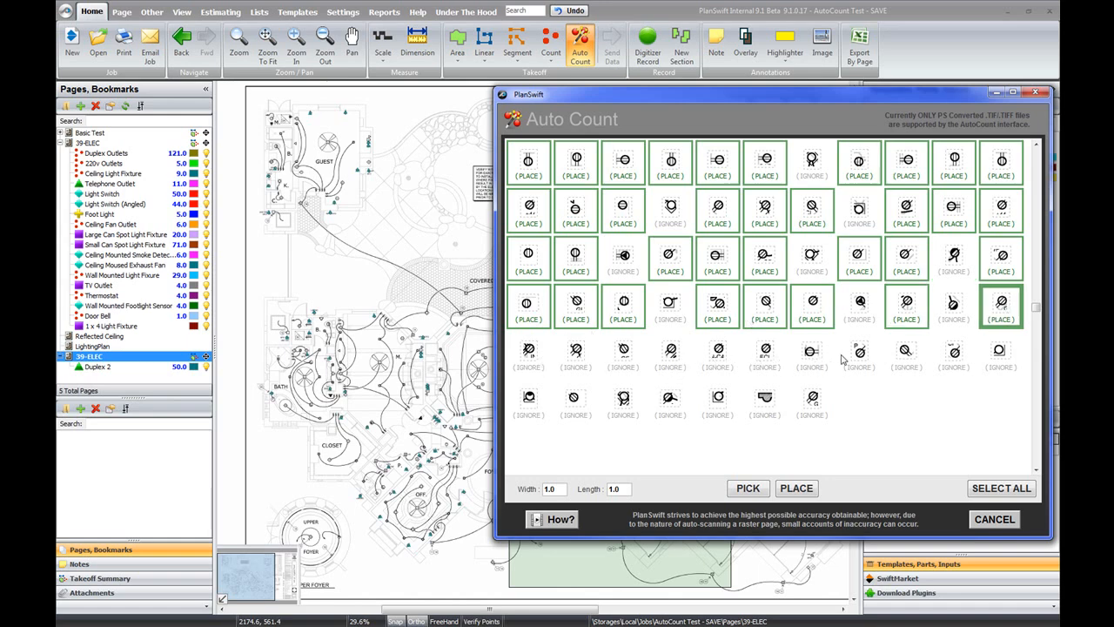
Mark the fifth row's first ten matches and the sixth row's second match, and place all marked matches in region 3
left_click(960, 359, "shift")
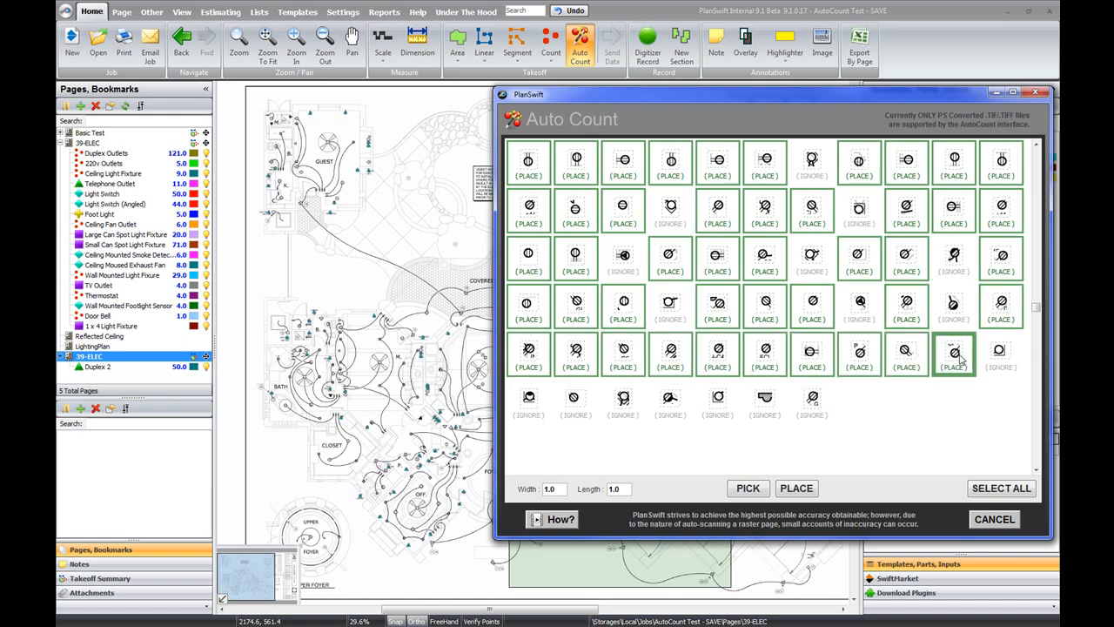
left_click(567, 409)
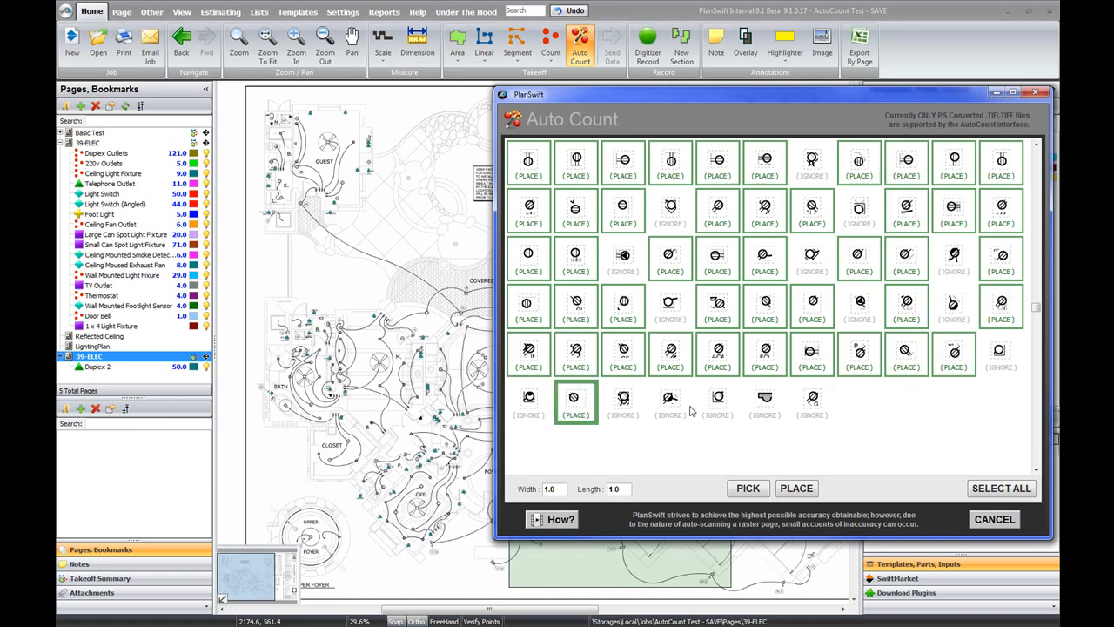
left_click(795, 487)
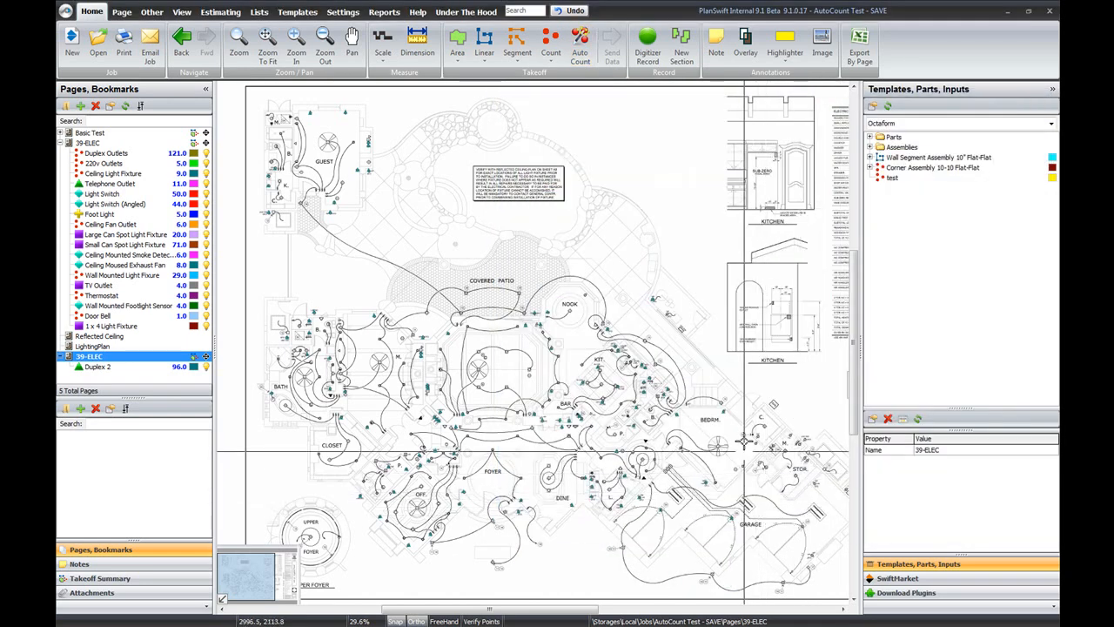
Run the Auto Count search for Duplex 2 on region 4
left_click(580, 47)
left_click_drag(730, 405, 845, 592)
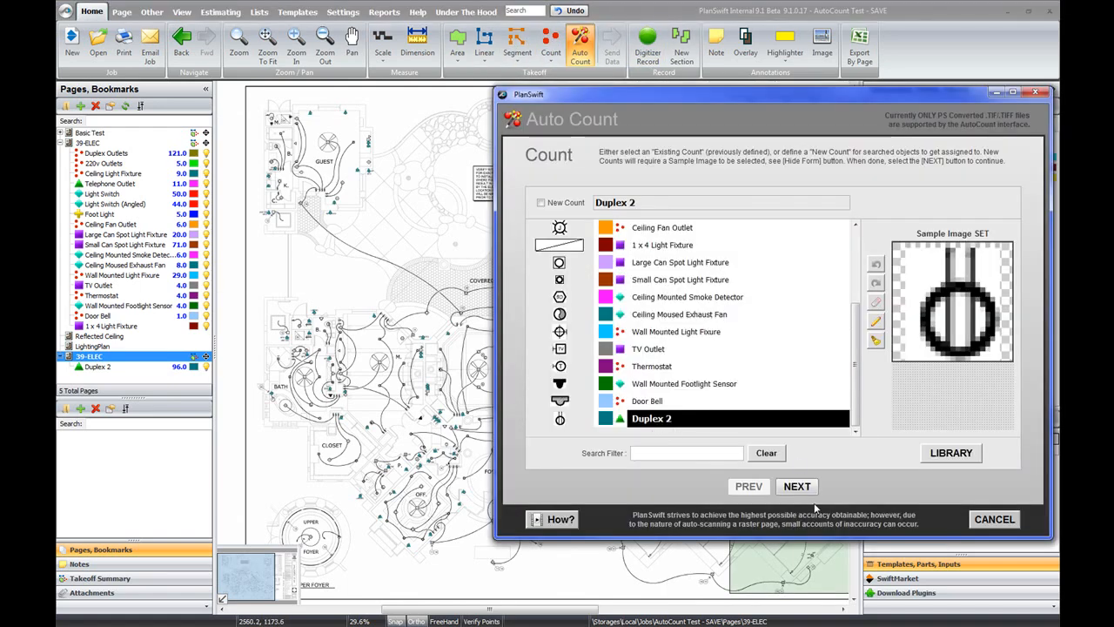
left_click(799, 487)
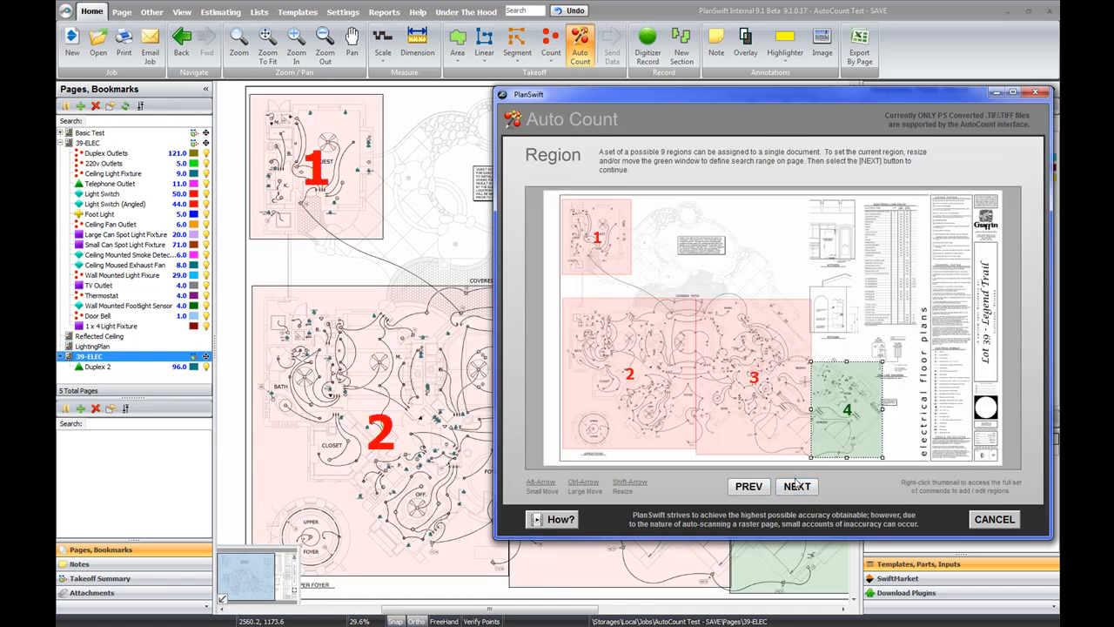
left_click(797, 485)
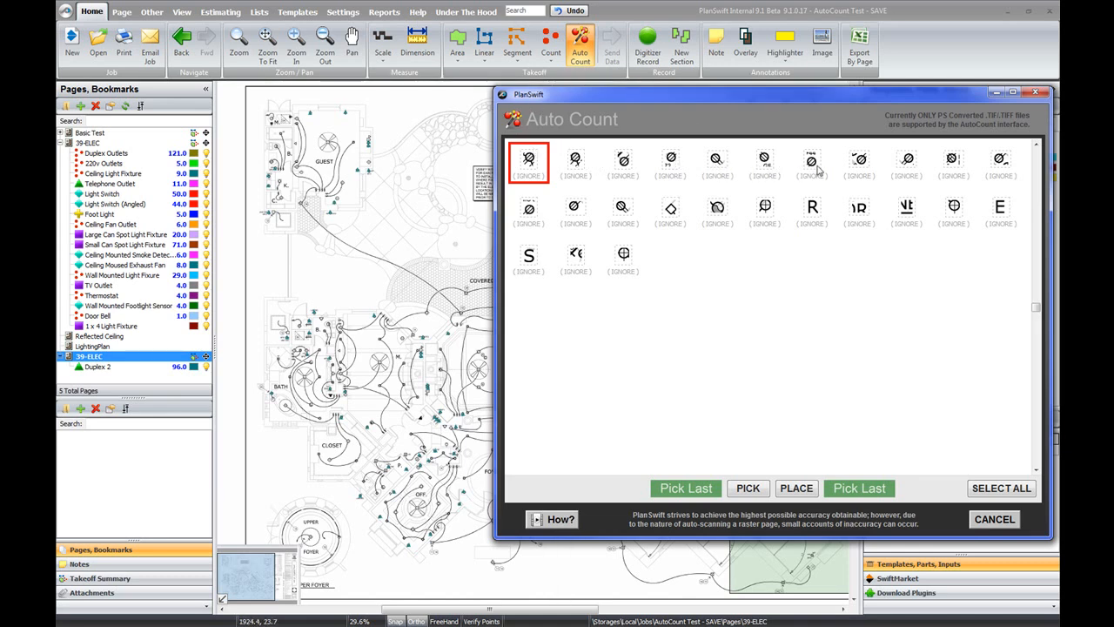
Mark the whole first row and the second row's first three matches, uncover region 4, and place them while continuing with manual picking
left_click(624, 213, "shift")
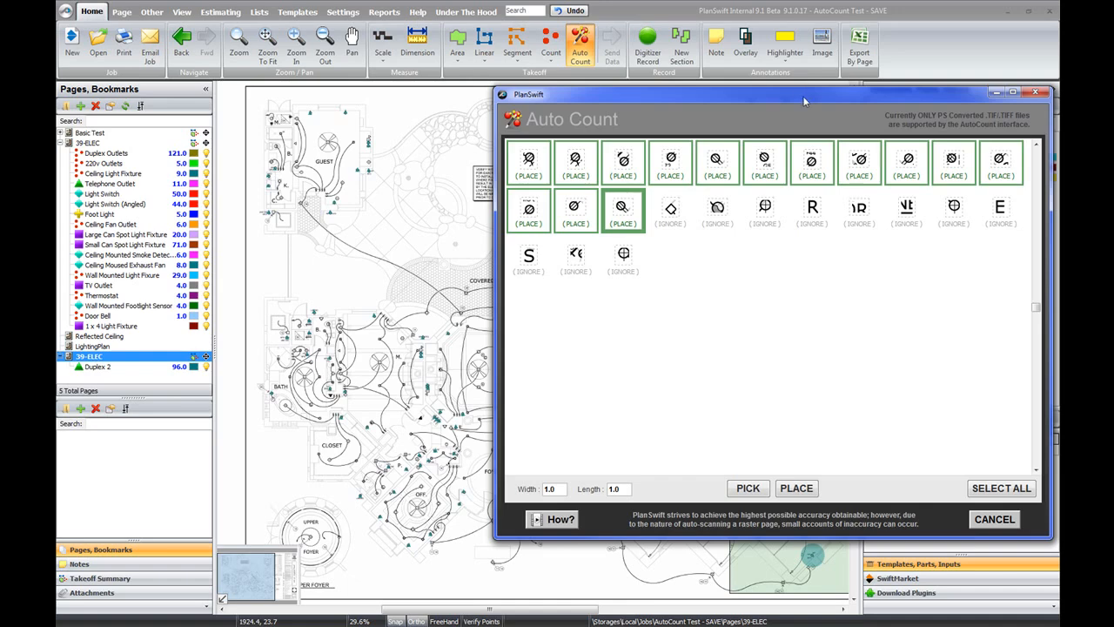
mouse_move(803, 102)
left_mouse_down()
mouse_move(548, 61)
mouse_move(523, 64)
mouse_move(475, 118)
mouse_move(449, 110)
left_mouse_up()
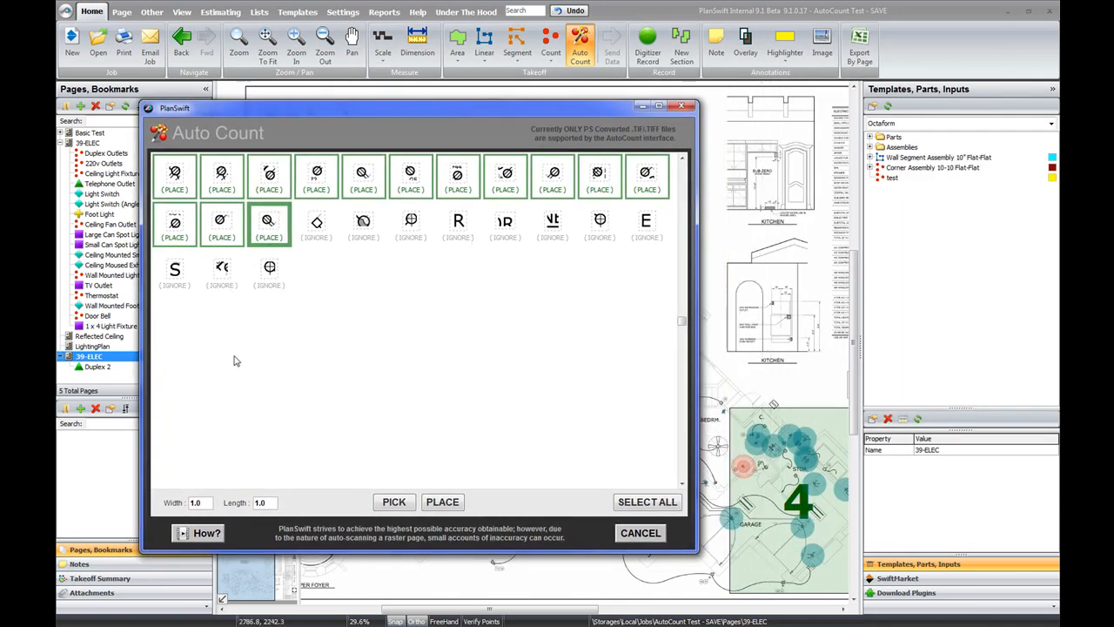
left_click(395, 502)
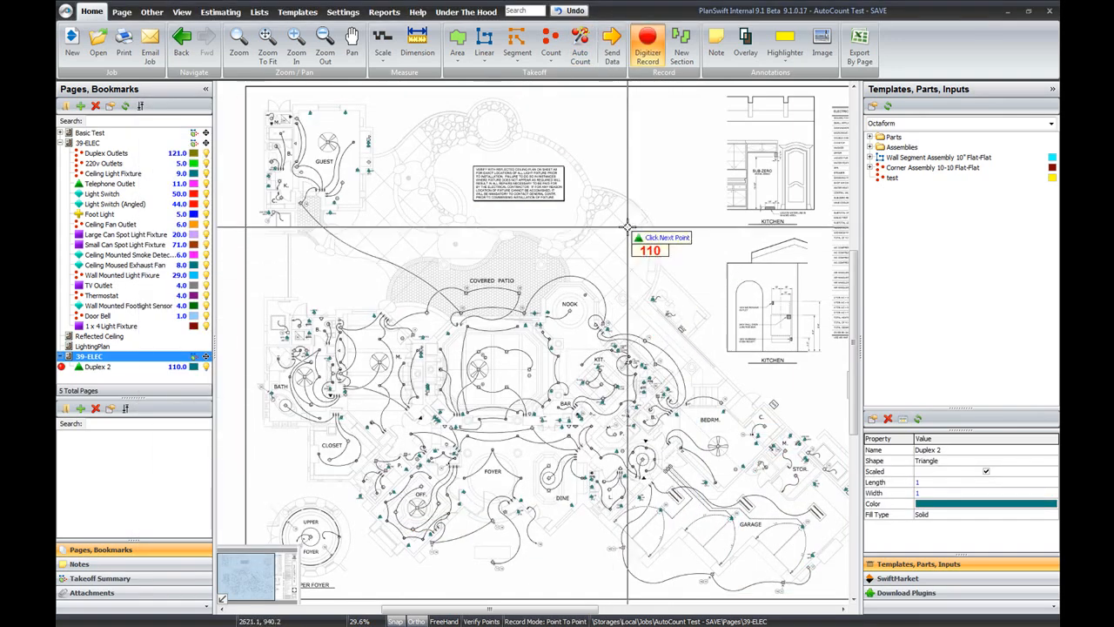
Add a Duplex 2 point on the missed WP GFCI outlet beside the 100A sub panel
scroll(703, 374, "up", 4)
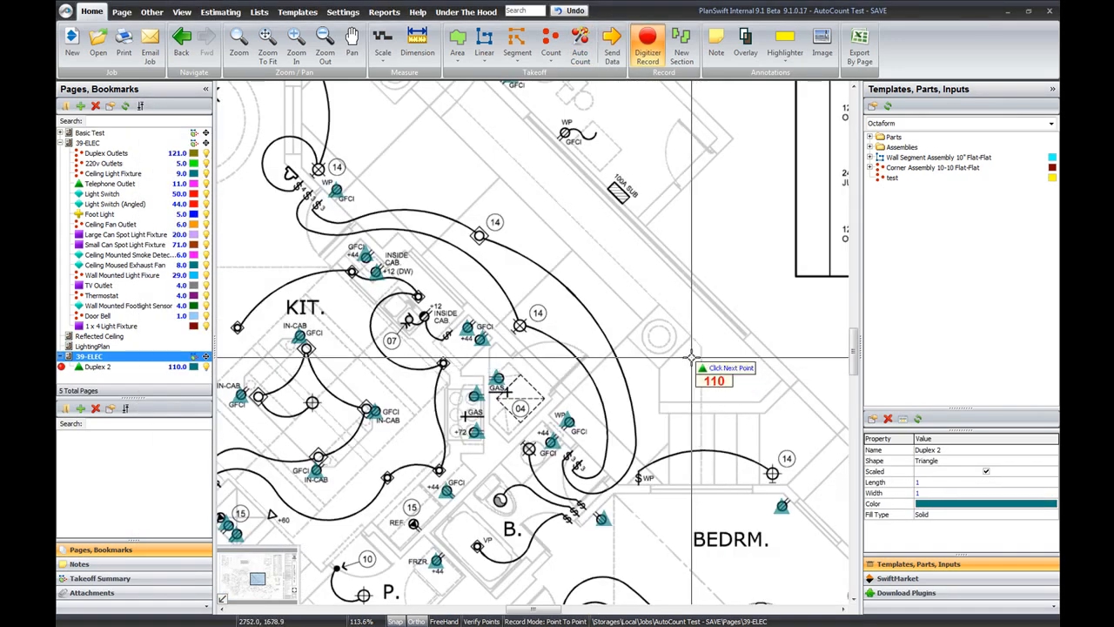
left_click_drag(554, 190, 571, 314)
left_click(580, 255)
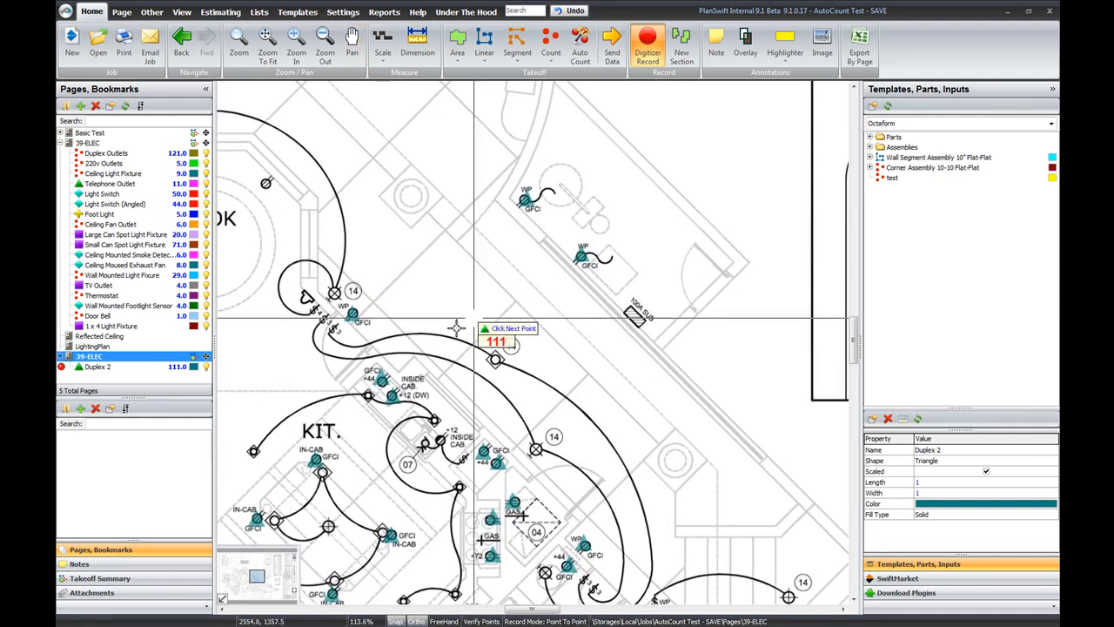
Try adding two Duplex 2 points along the bedroom wall beside the patio steps, and undo both
scroll(423, 346, "down", 1)
left_click_drag(663, 562, 662, 264)
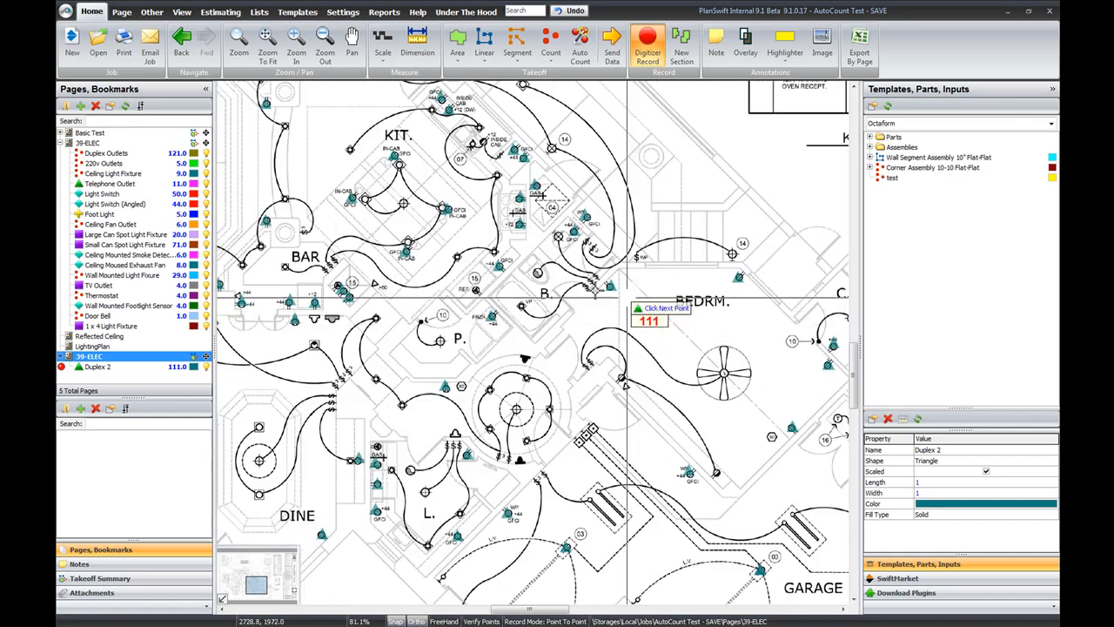
left_click_drag(721, 481, 598, 439)
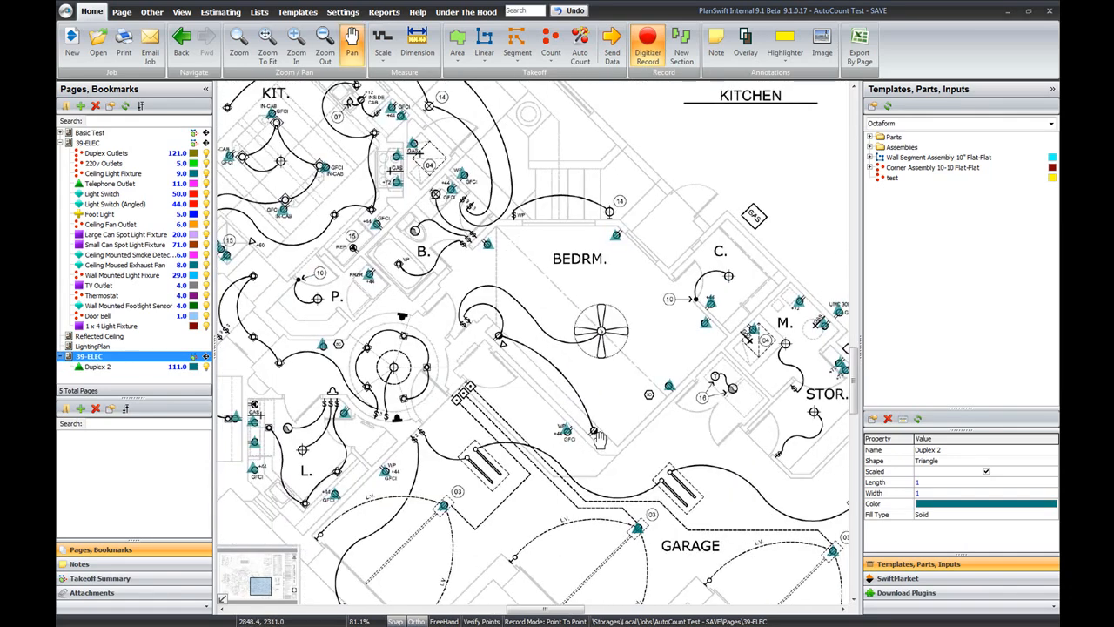
left_click(530, 224)
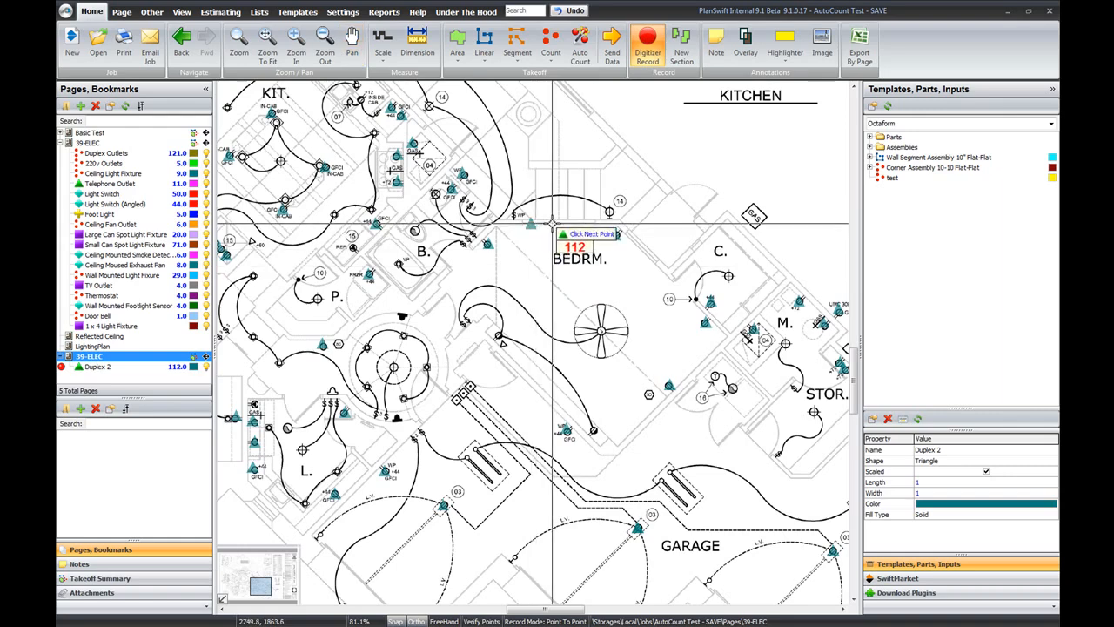
left_click(552, 225)
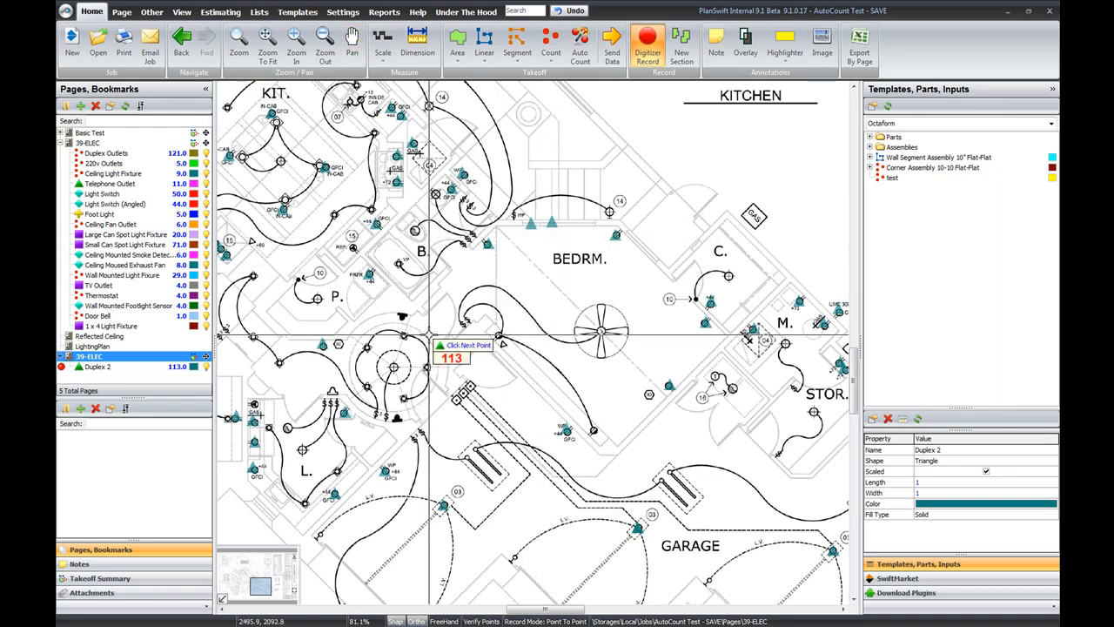
key("ctrl+z")
key("ctrl+z")
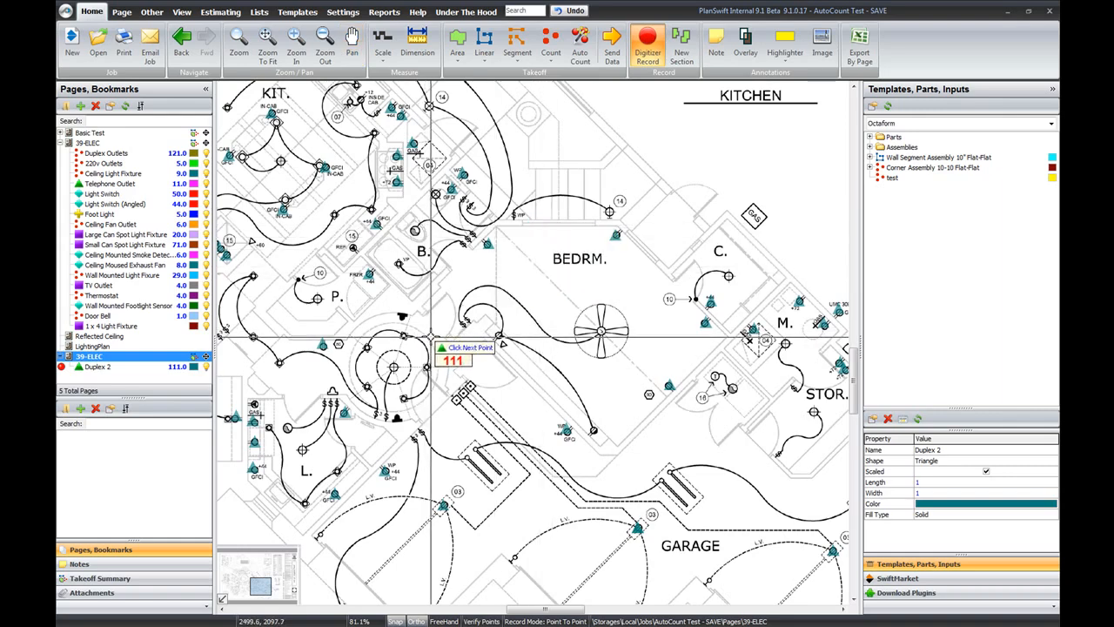
Stop recording Duplex 2 points and review the placed outlet markers across the floor plan
key("Escape")
scroll(435, 335, "down", 3)
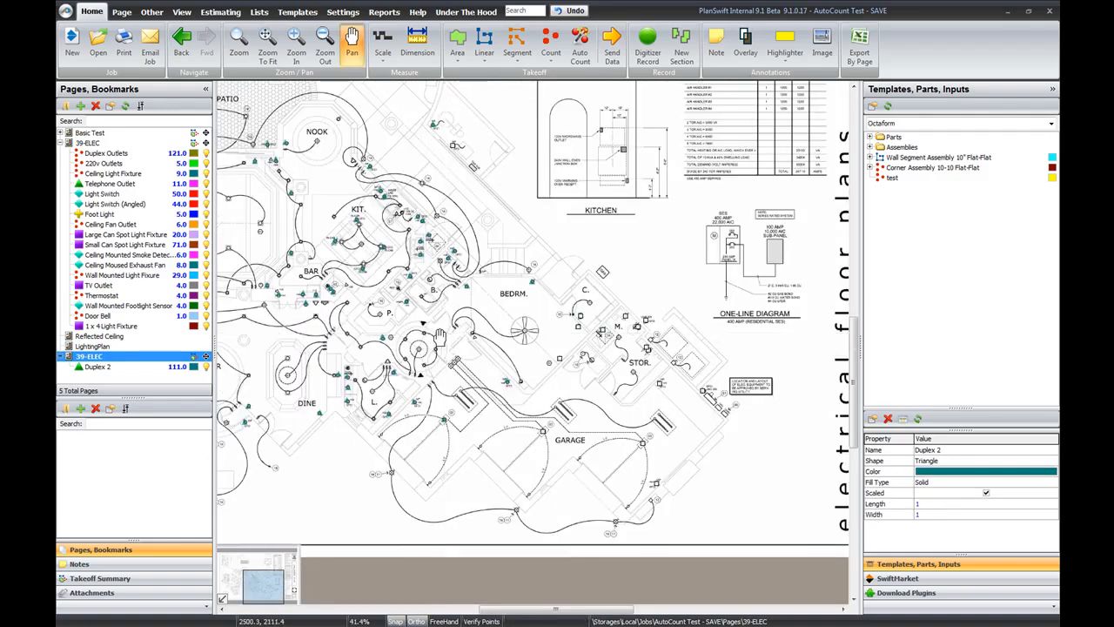
scroll(440, 335, "down", 3)
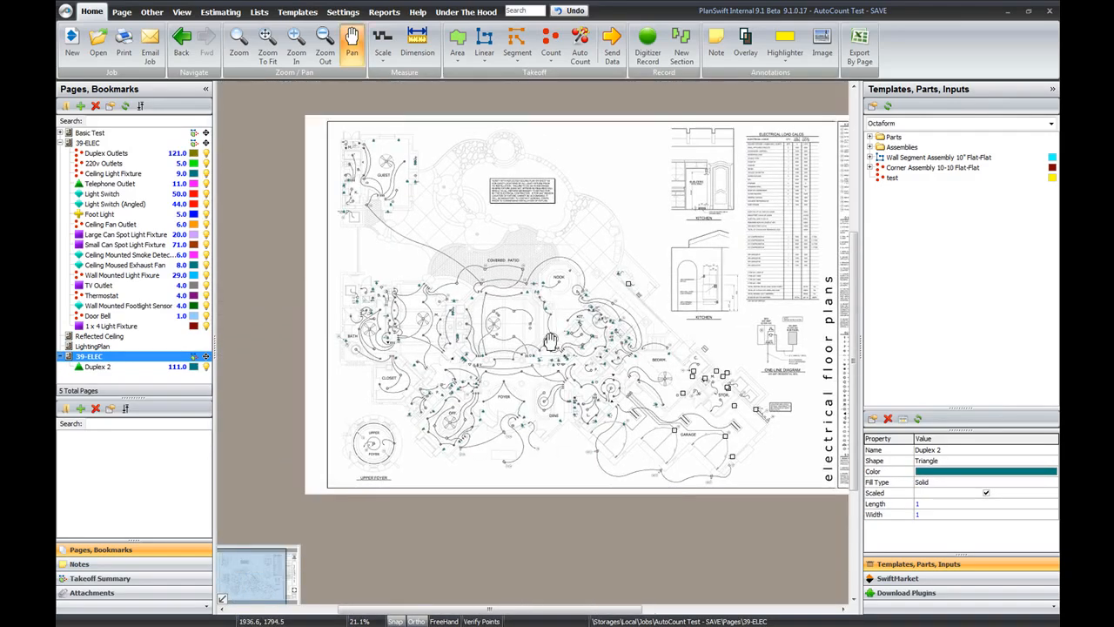
scroll(535, 335, "up", 3)
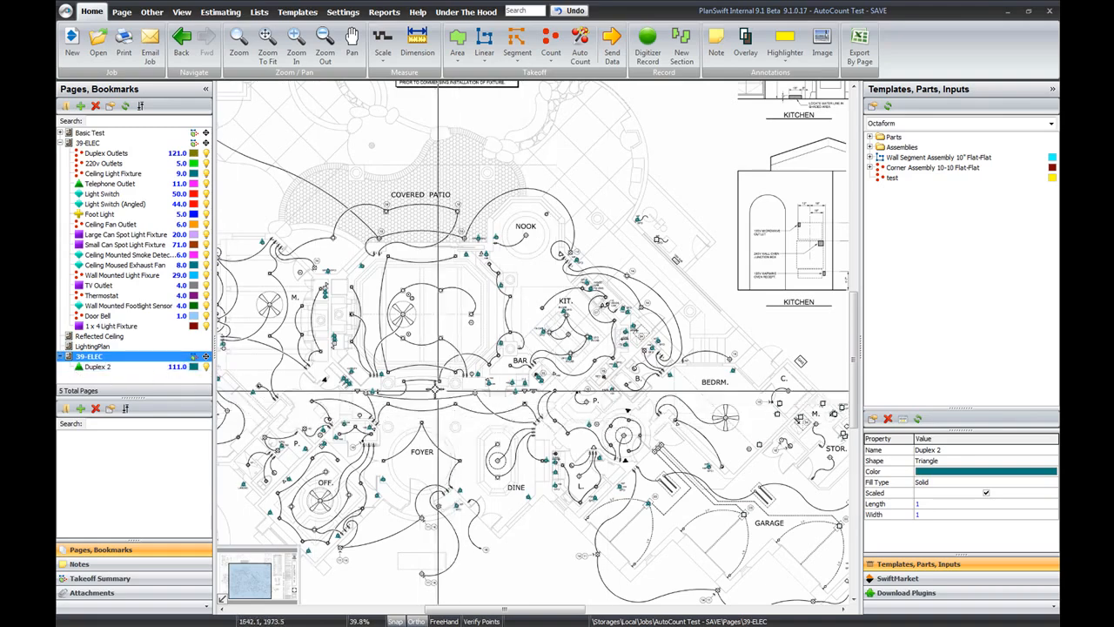
scroll(377, 320, "up", 2)
scroll(377, 319, "down", 2)
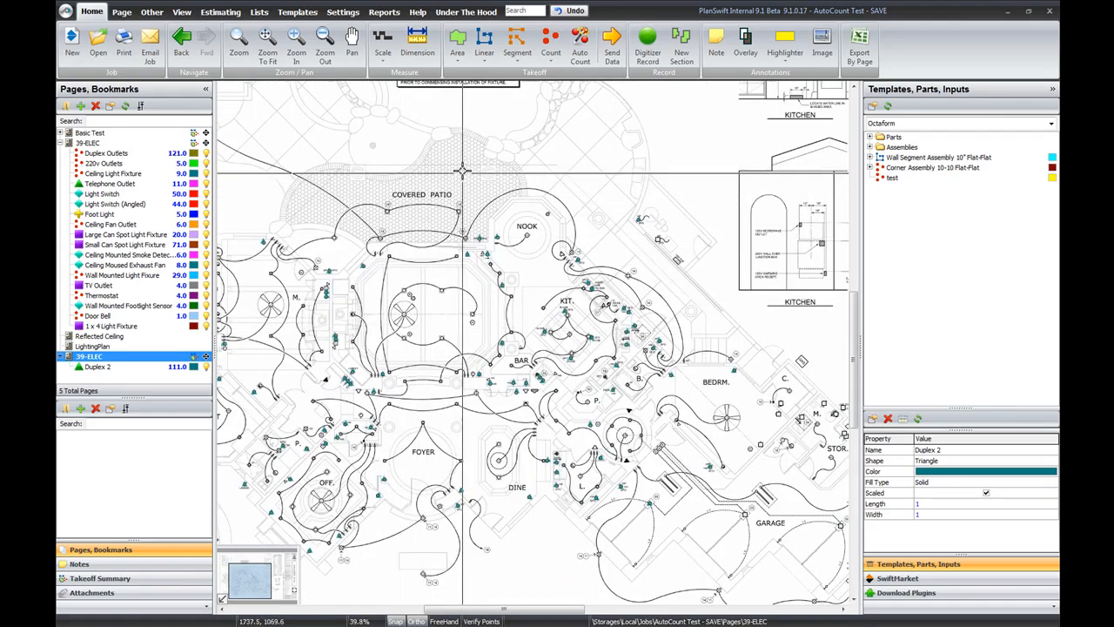
Start a new Auto Count using the existing 220v Outlets count and scan region 1 for its matches
left_click(578, 57)
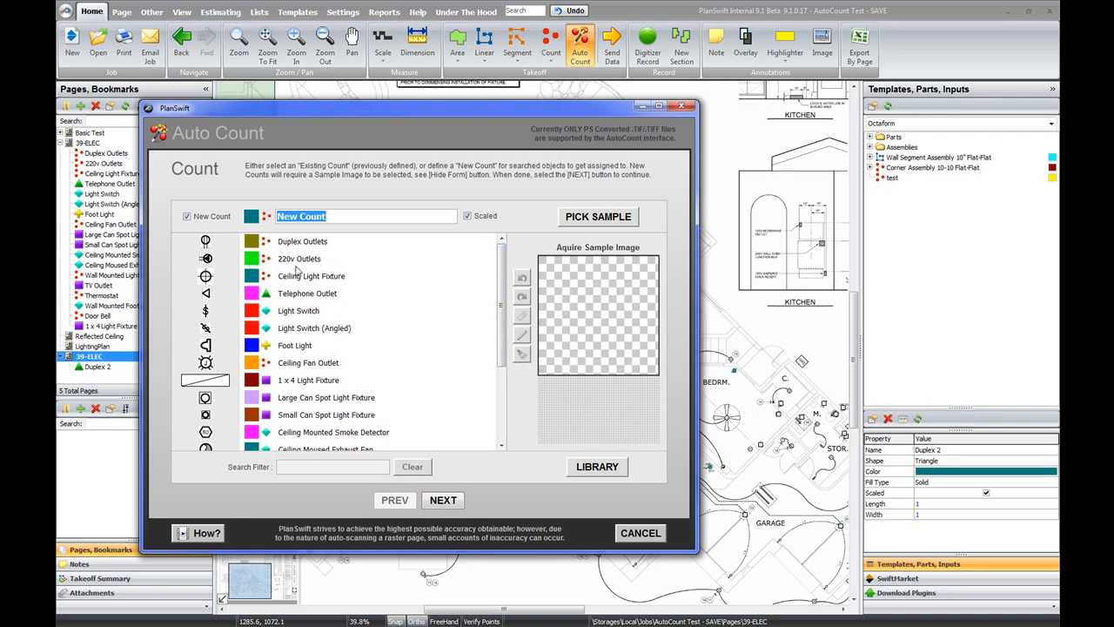
left_click(300, 261)
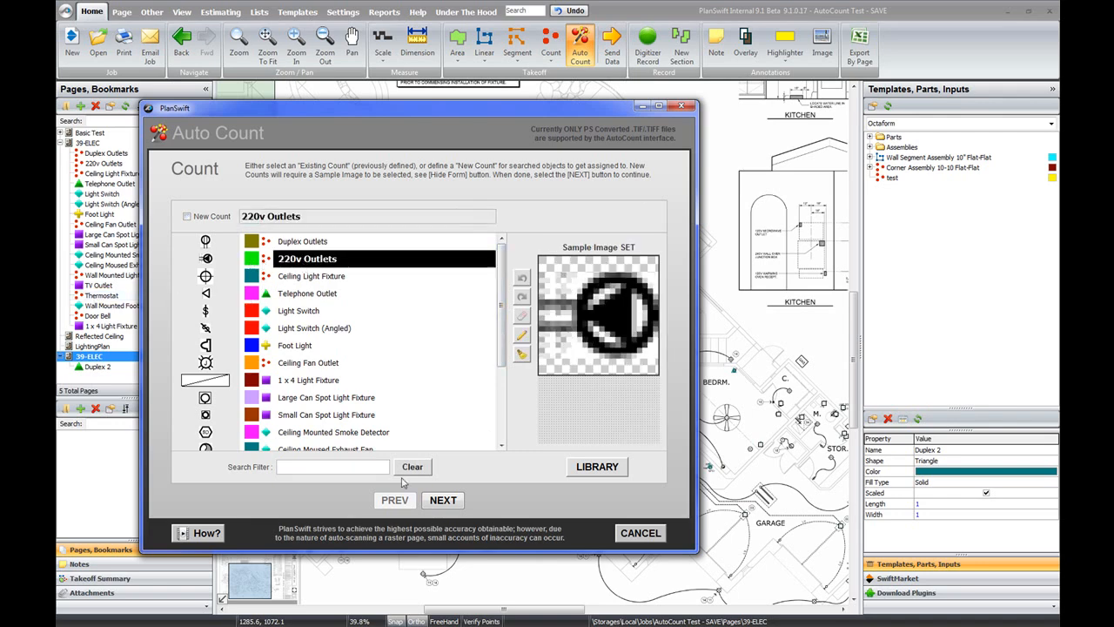
left_click(442, 499)
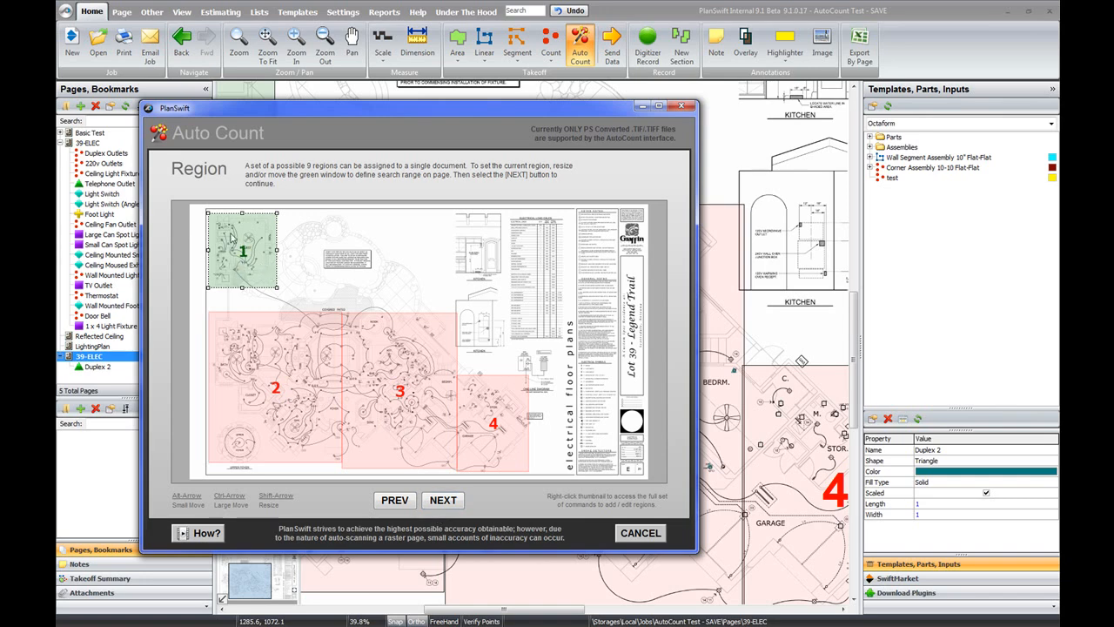
left_click(442, 501)
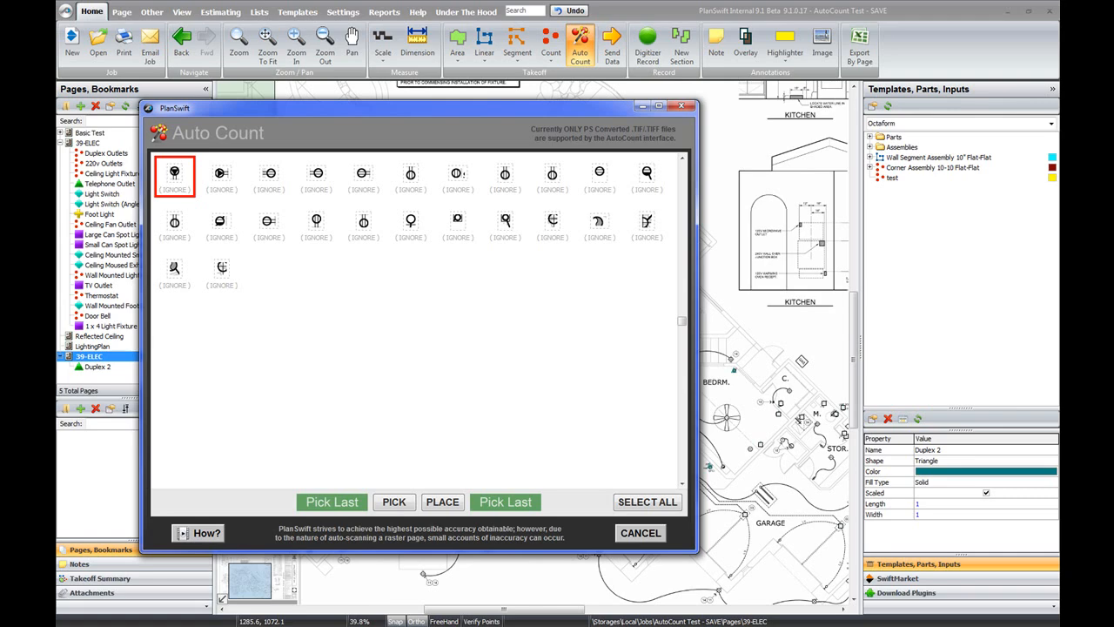
Mark the first two solid-triangle matches in the first row for placement and place them as 220v Outlets
left_click(228, 181)
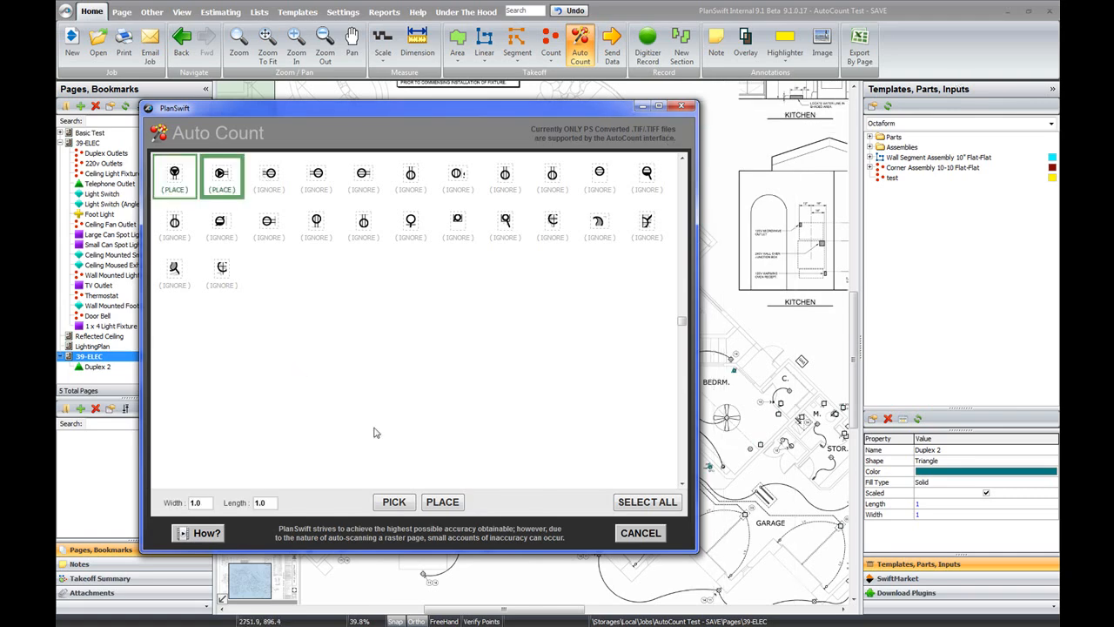
left_click(442, 502)
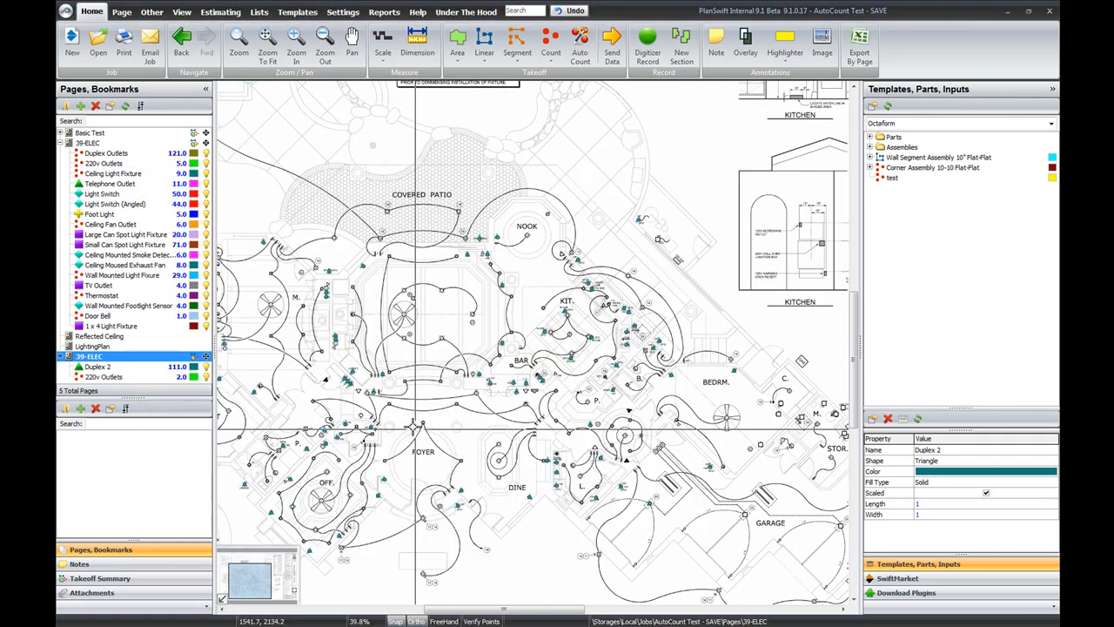
scroll(284, 259, "down", 1)
scroll(284, 260, "up", 2)
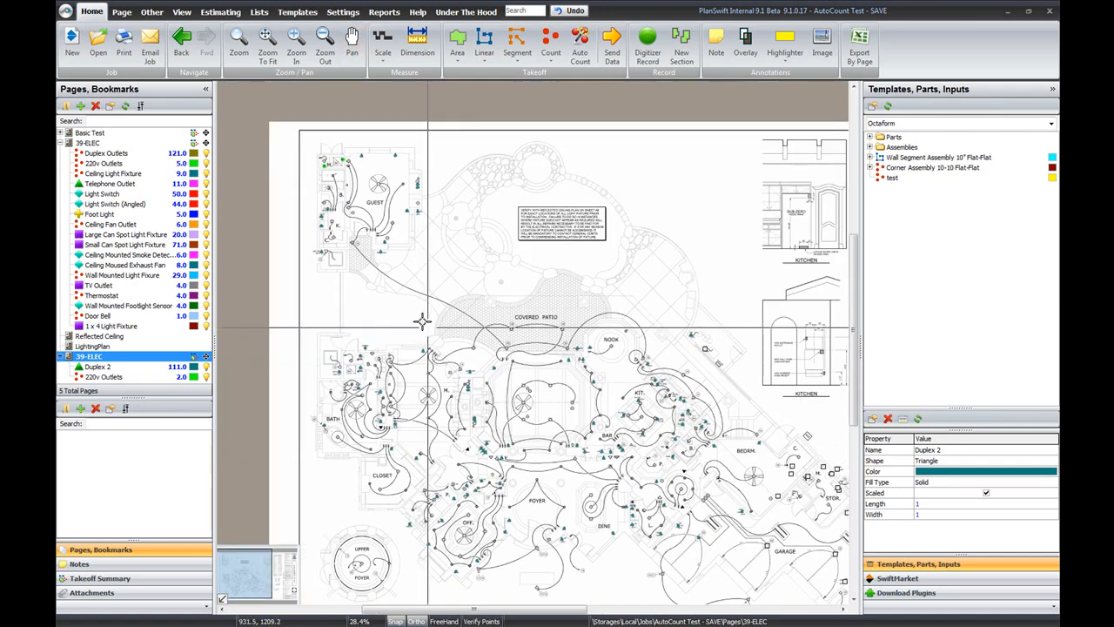